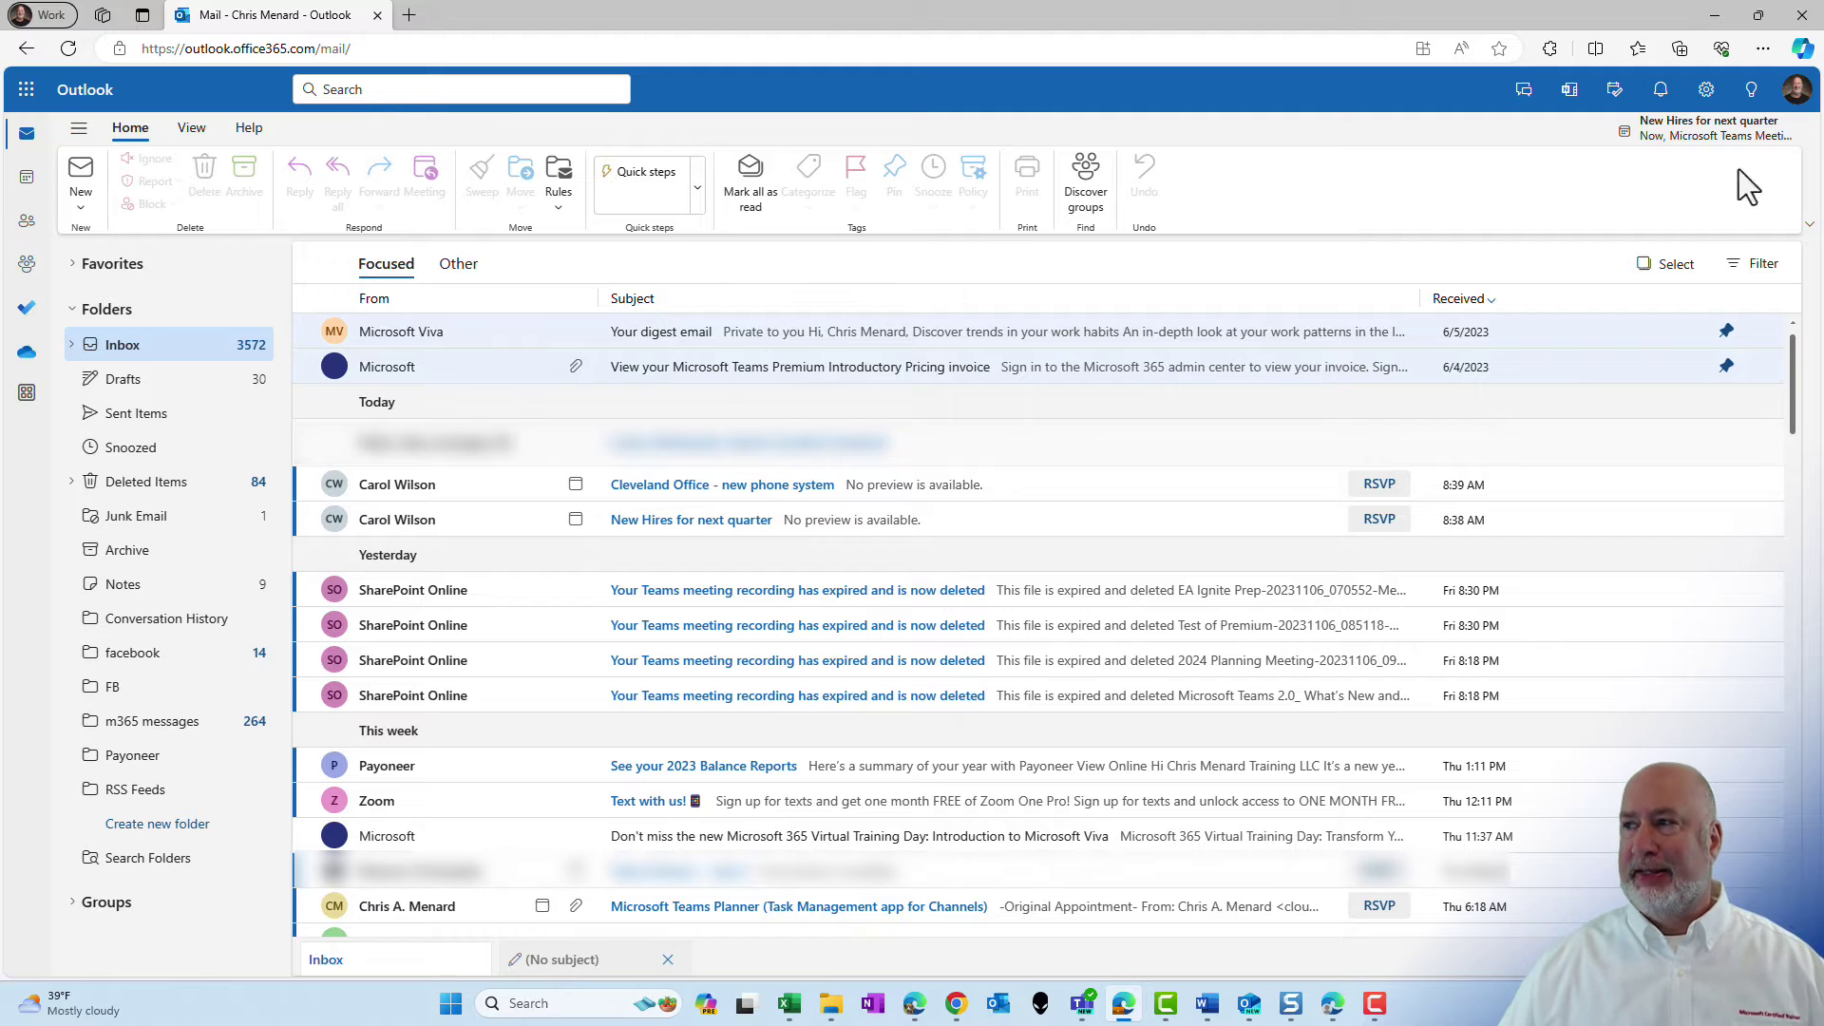
Step: Switch to the Edge window showing the attendee's January 7–13, 2024 calendar week
{"action": "key", "text": "alt+Tab"}
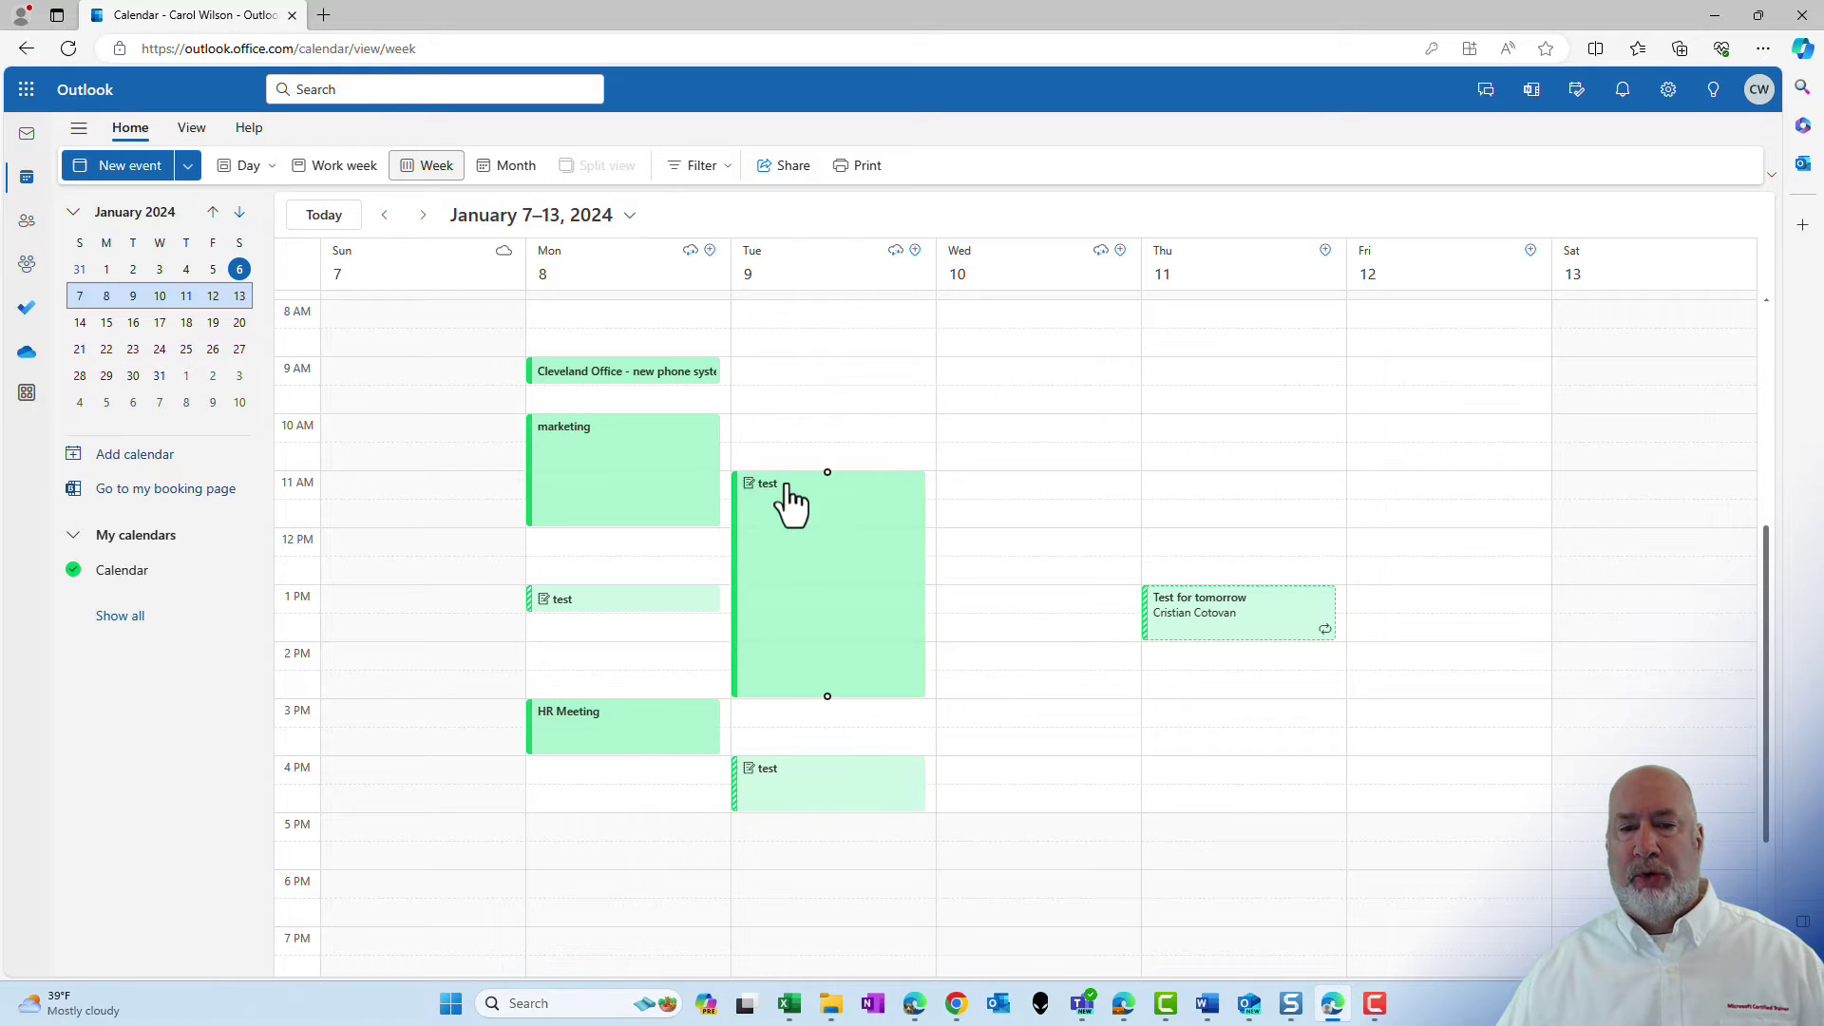
Step: Look over the attendee's January 7–13 events, then go back to the organizer's inbox window
{"action": "scroll", "coordinate": [792, 504], "scroll_direction": "up", "scroll_amount": 1}
{"action": "scroll", "coordinate": [831, 515], "scroll_direction": "down", "scroll_amount": 1}
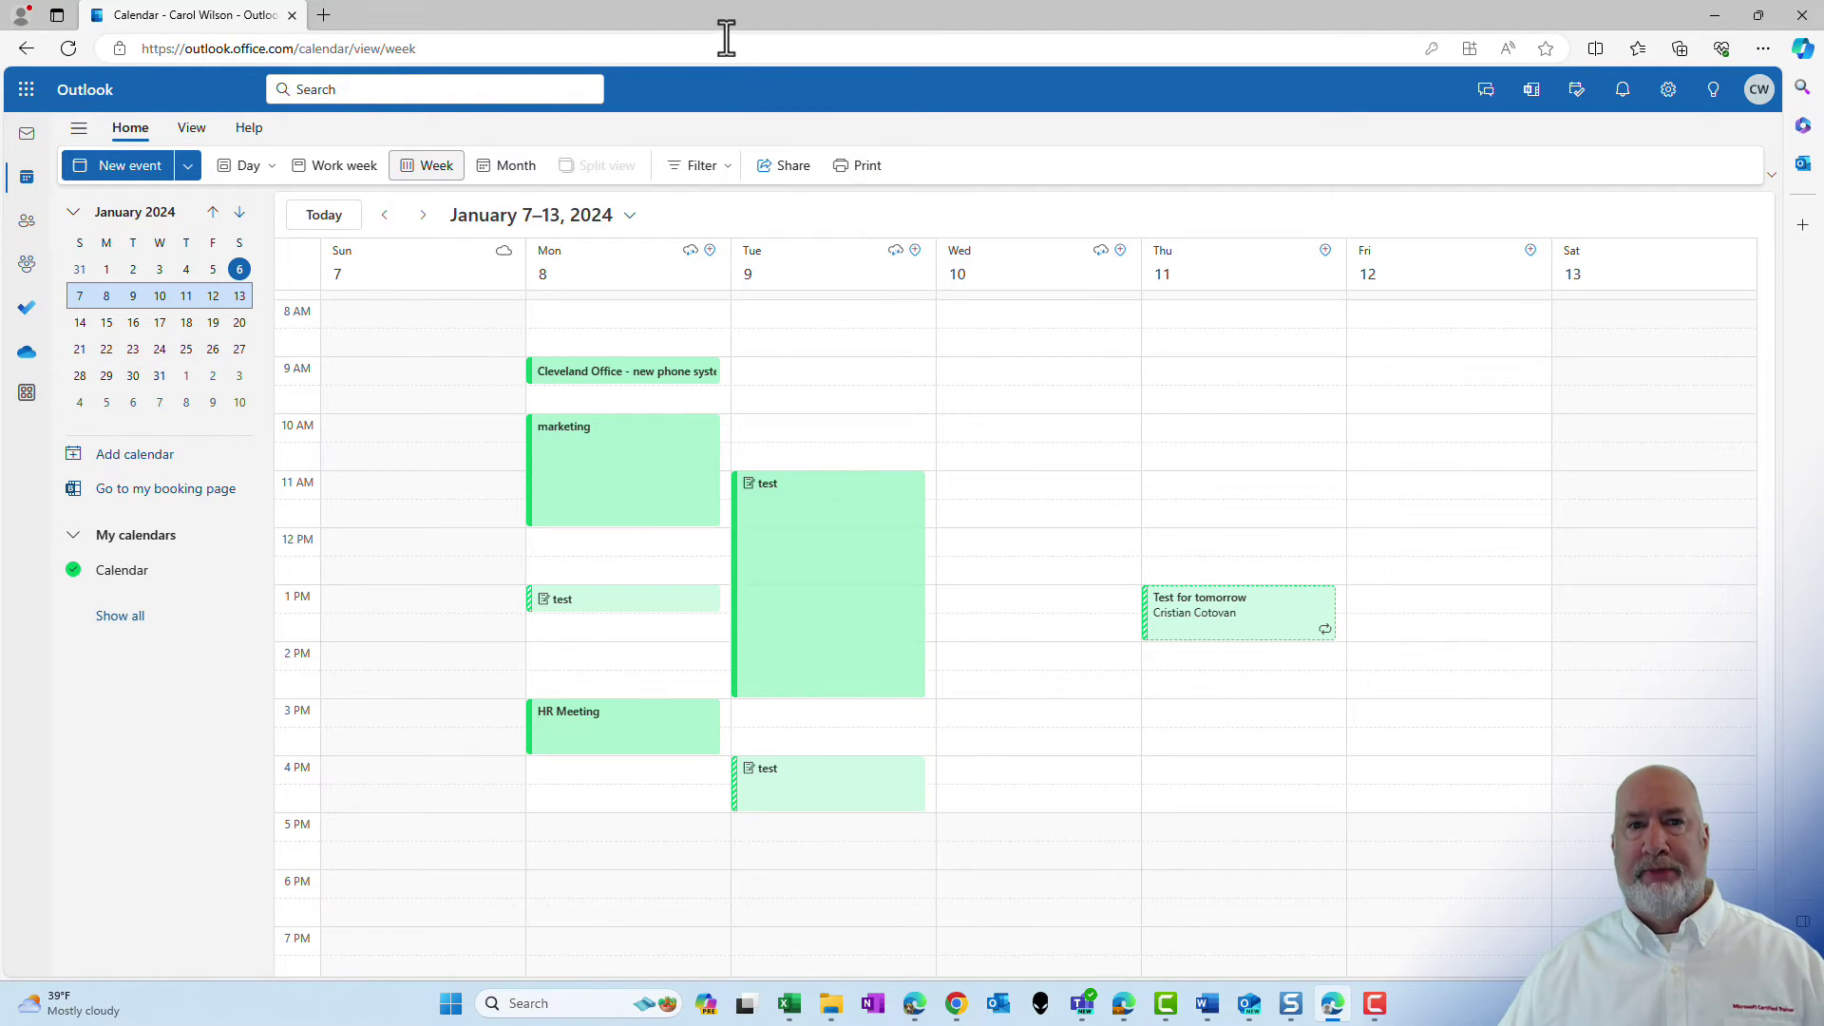
{"action": "key", "text": "alt+Tab"}
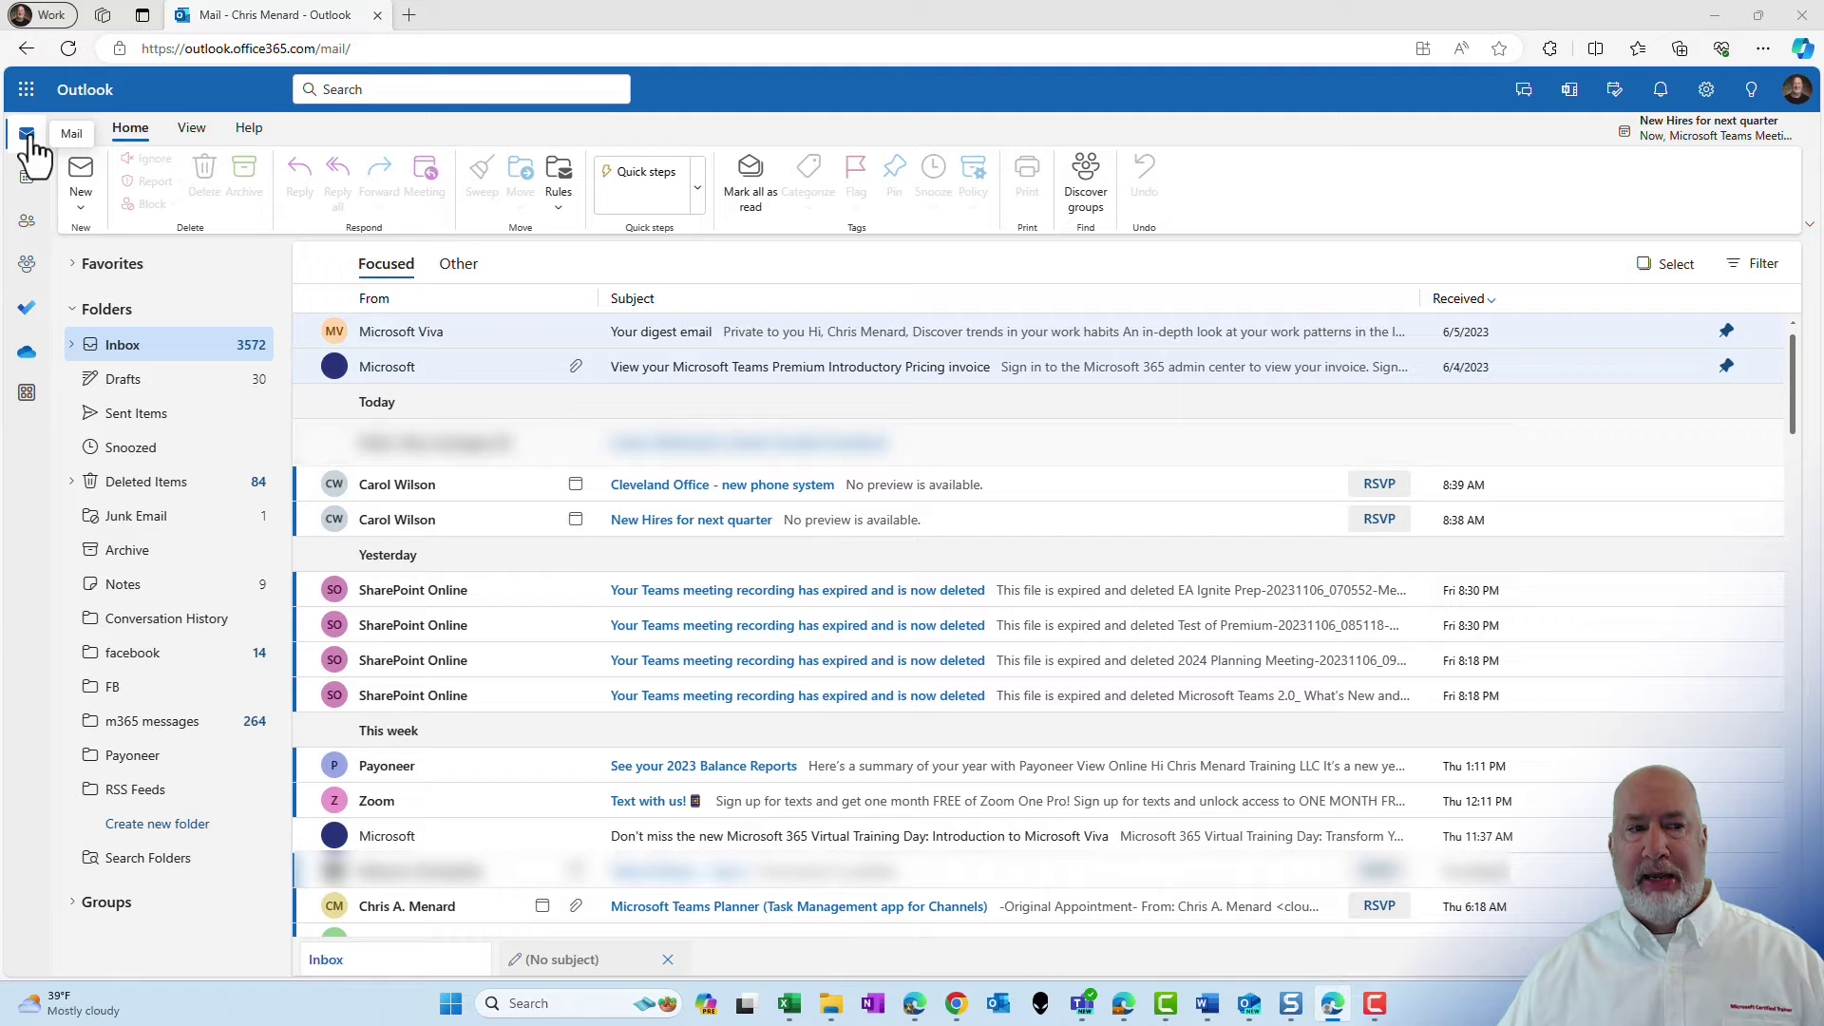
Step: Start a blank new message and bring up the Scheduling poll pane from the Message ribbon
{"action": "left_click", "coordinate": [83, 176]}
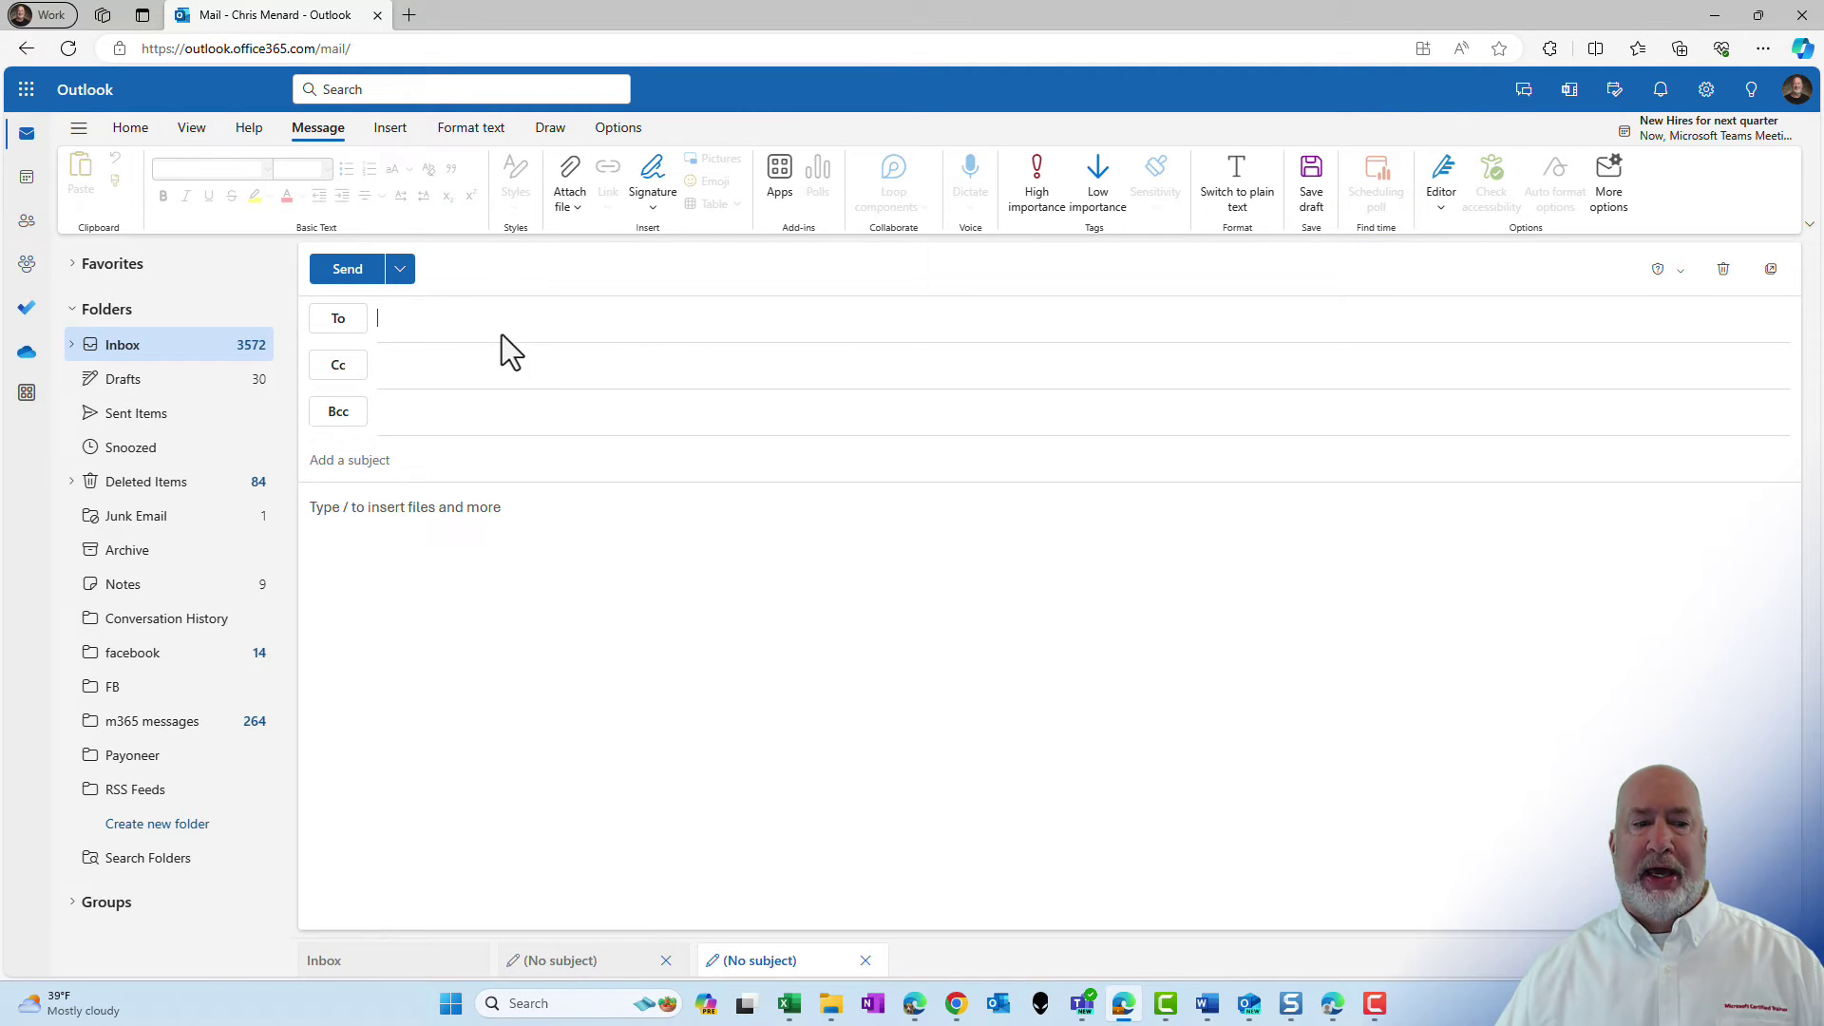
{"action": "left_click", "coordinate": [327, 514]}
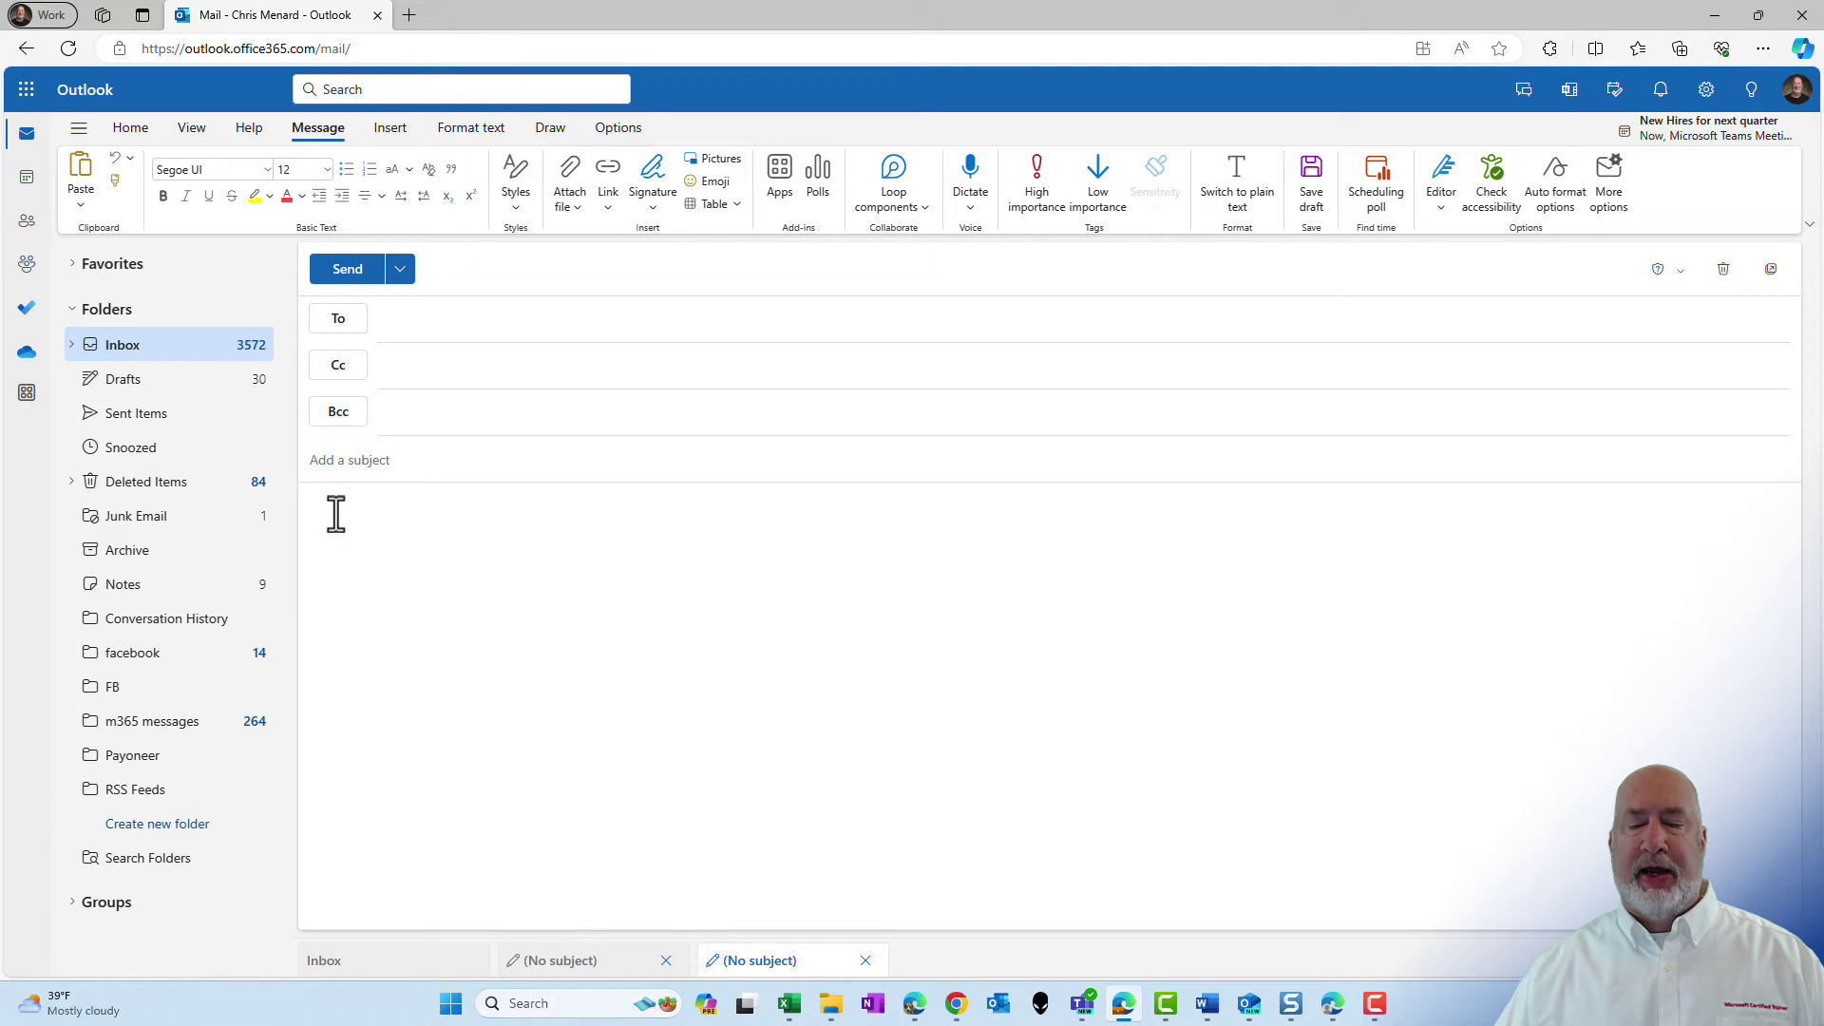
{"action": "left_click", "coordinate": [1377, 194]}
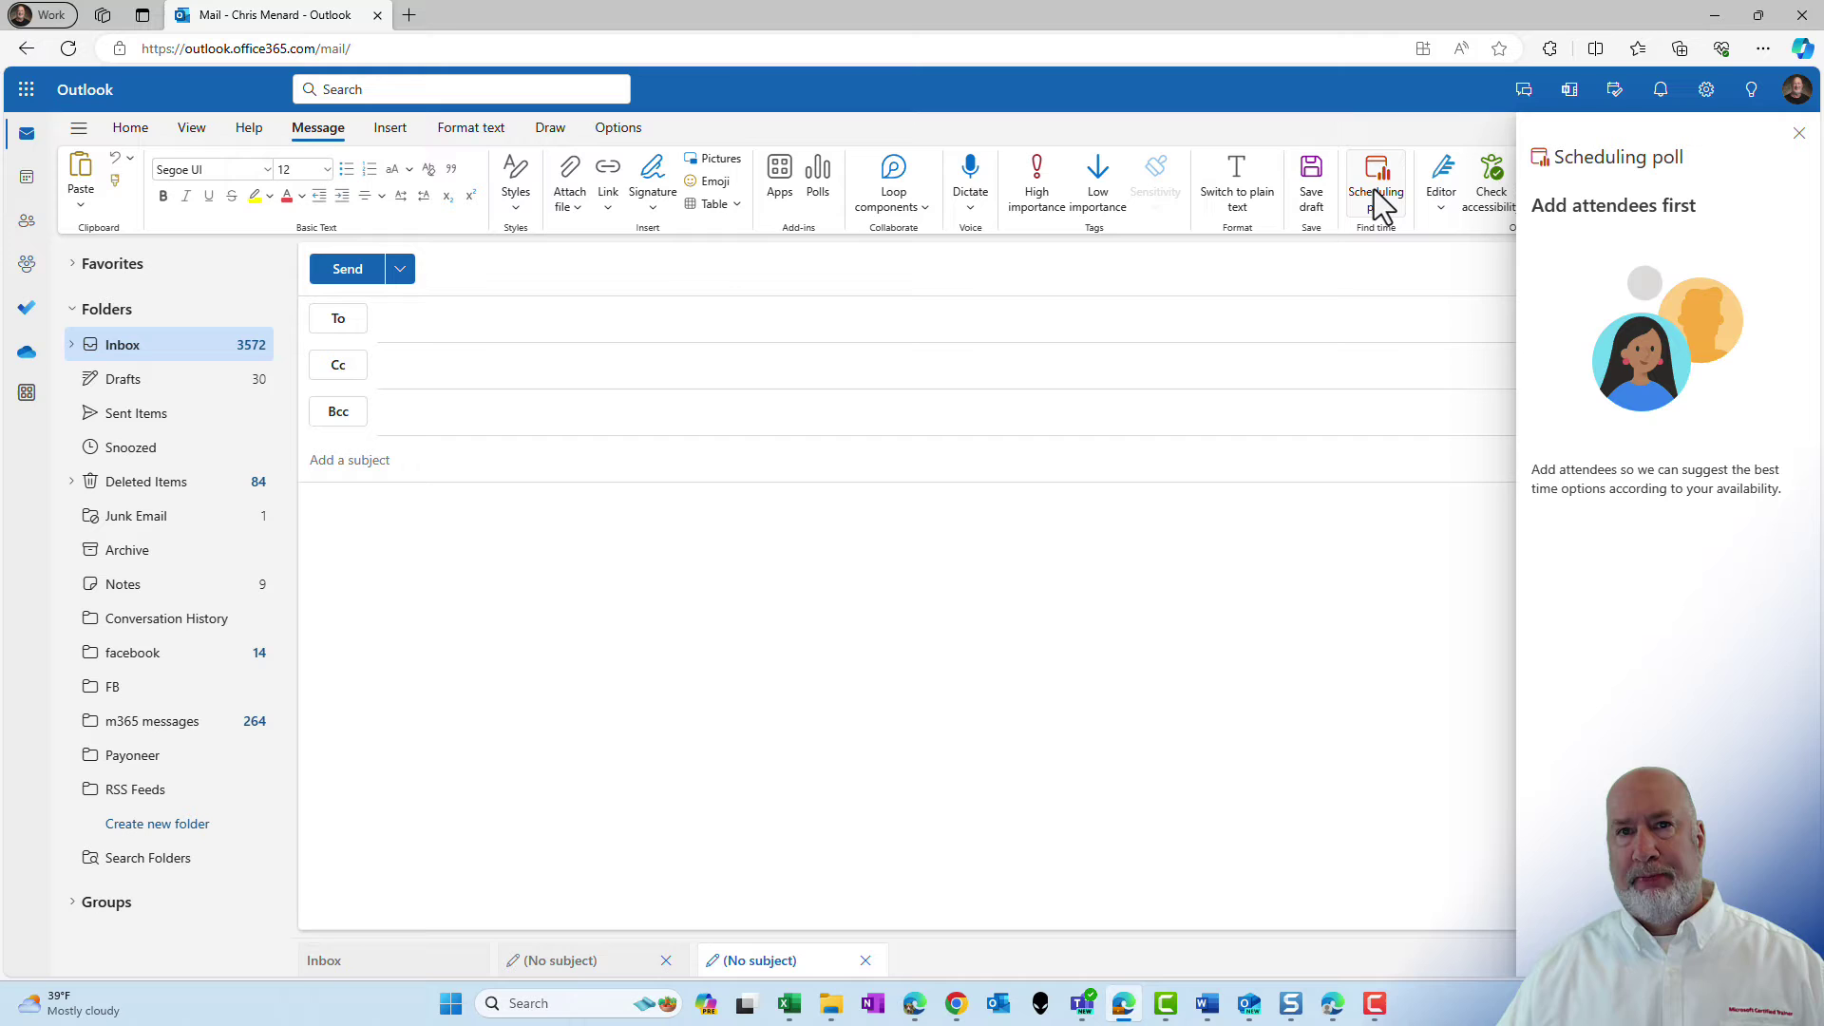
Step: Address the email to the attendee using the contact suggestion and a saved address from clipboard history
{"action": "left_click", "coordinate": [470, 324]}
{"action": "type", "text": "ca"}
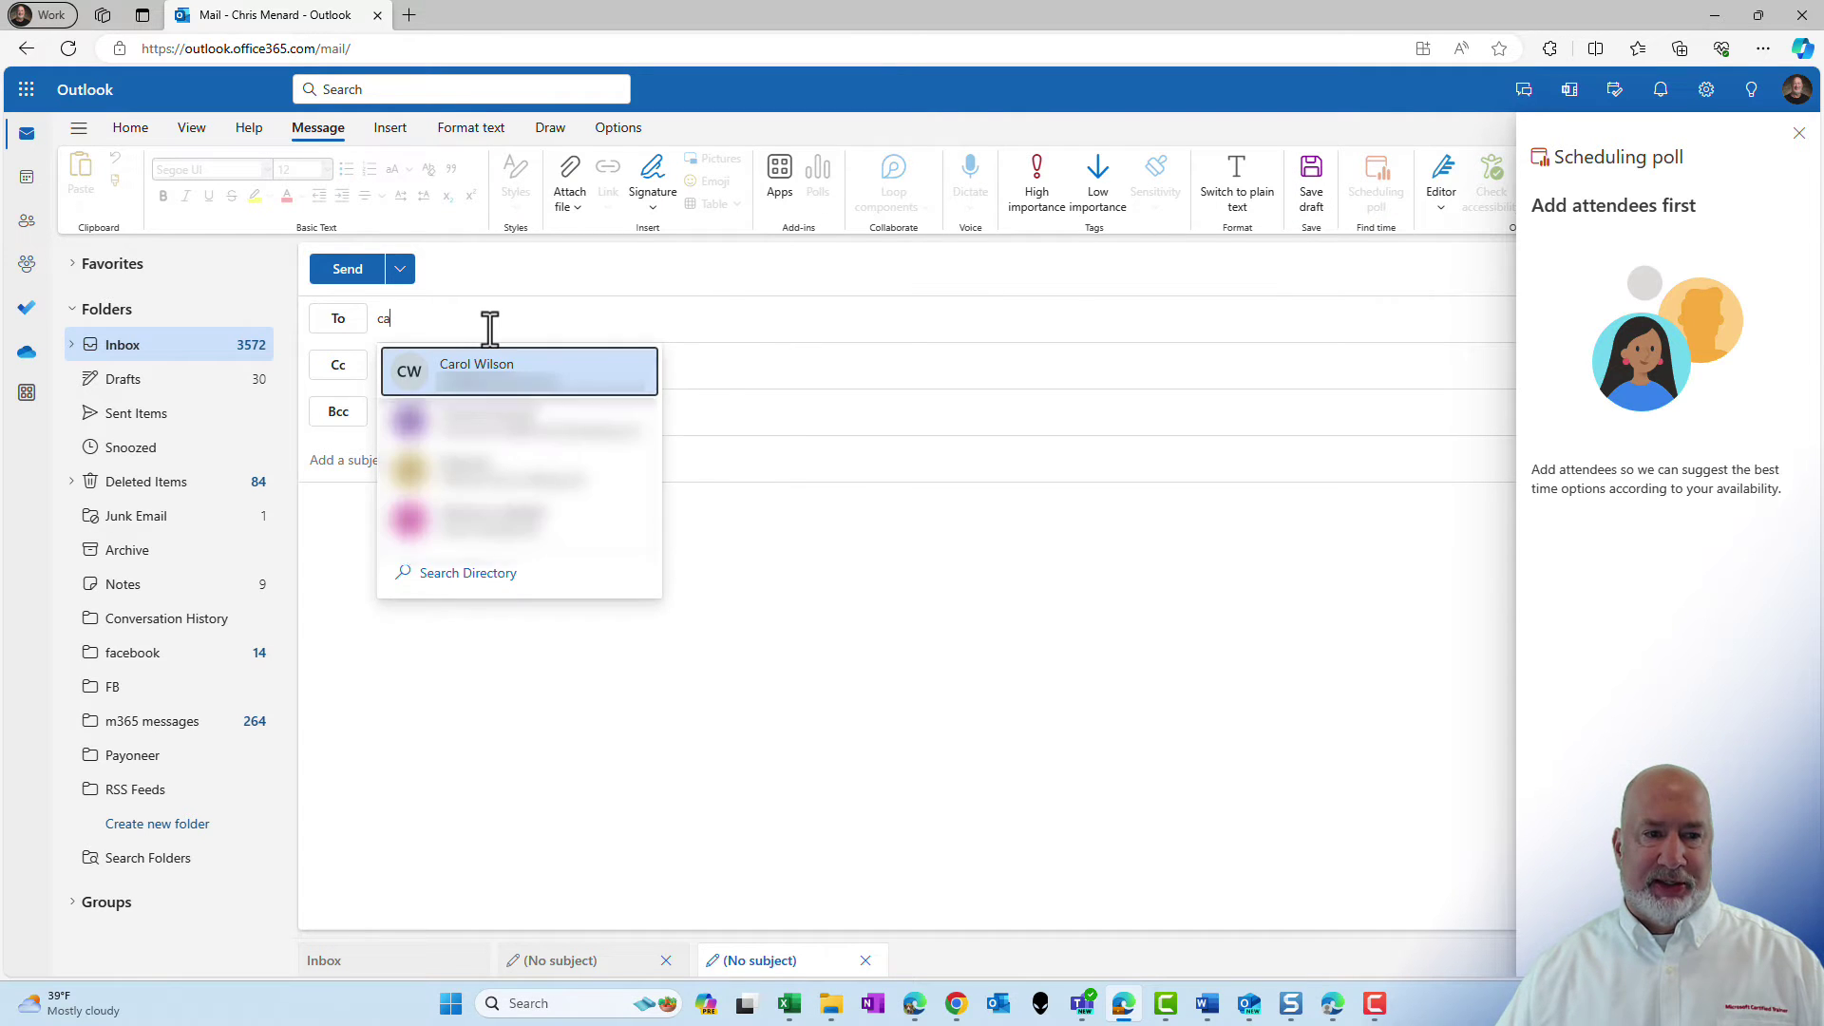
{"action": "left_click", "coordinate": [489, 378]}
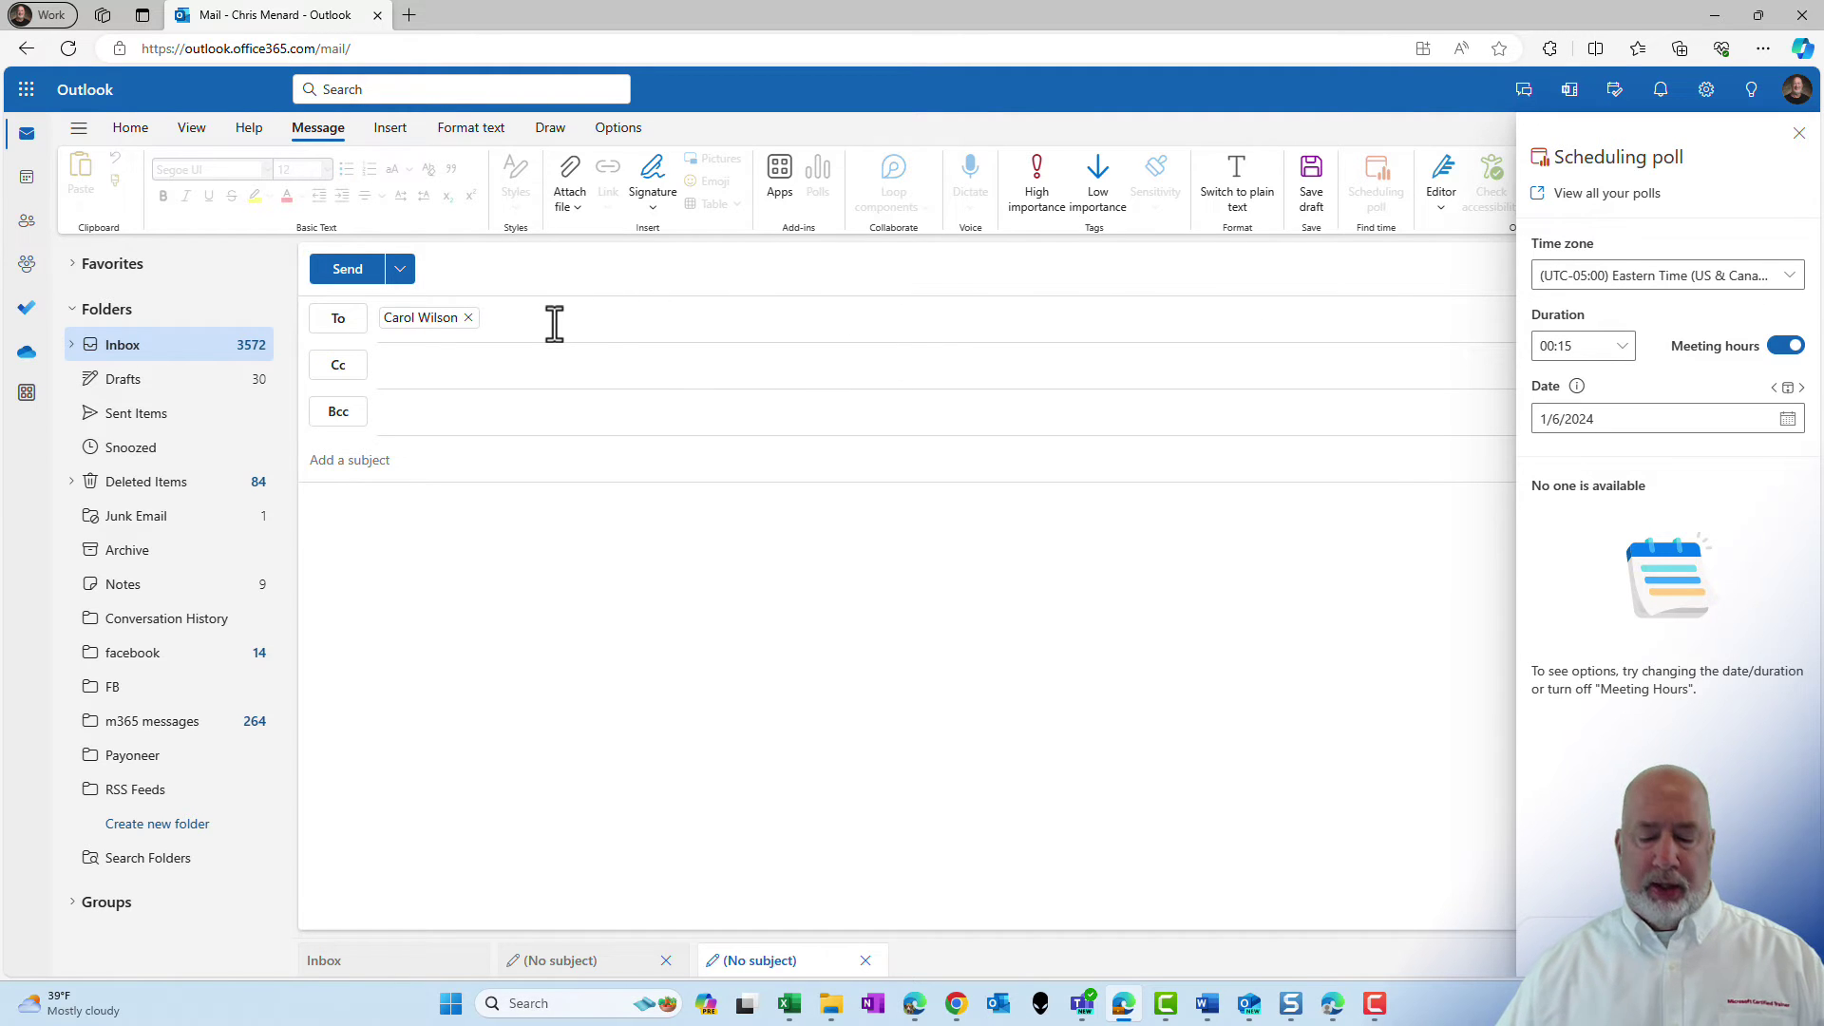
{"action": "key", "text": "super+v"}
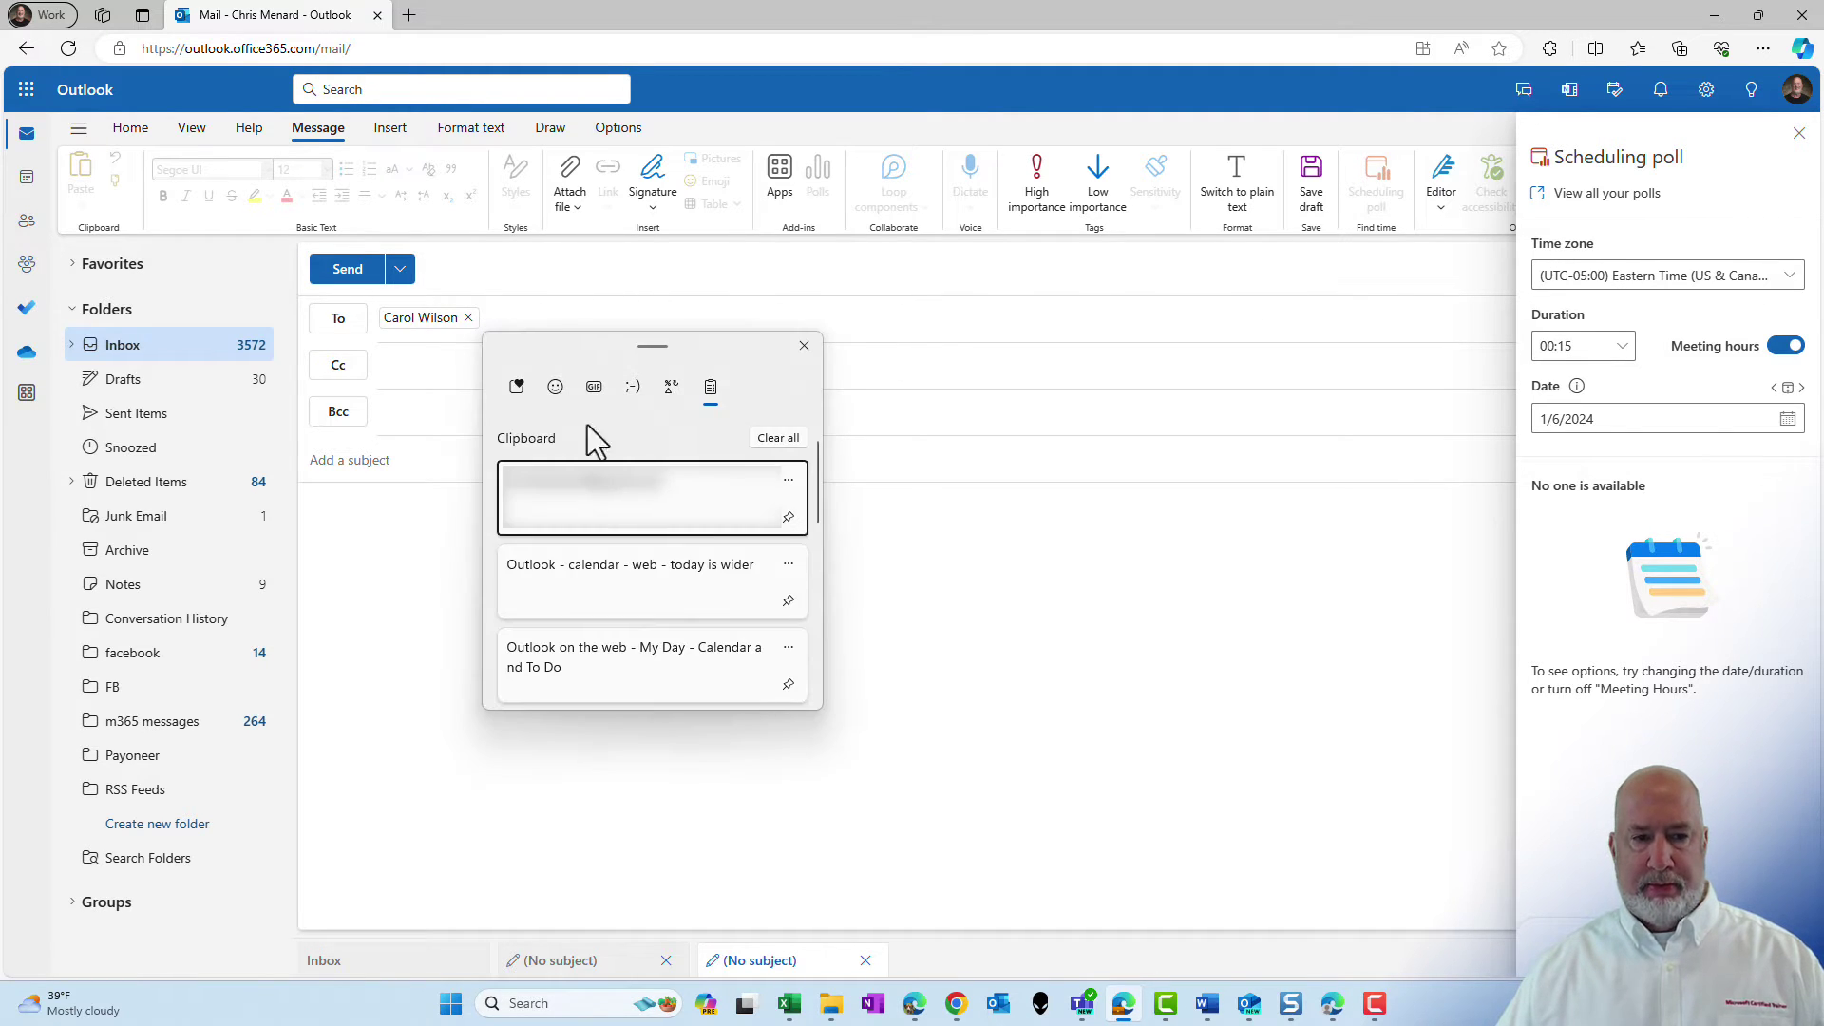
{"action": "left_click", "coordinate": [608, 499]}
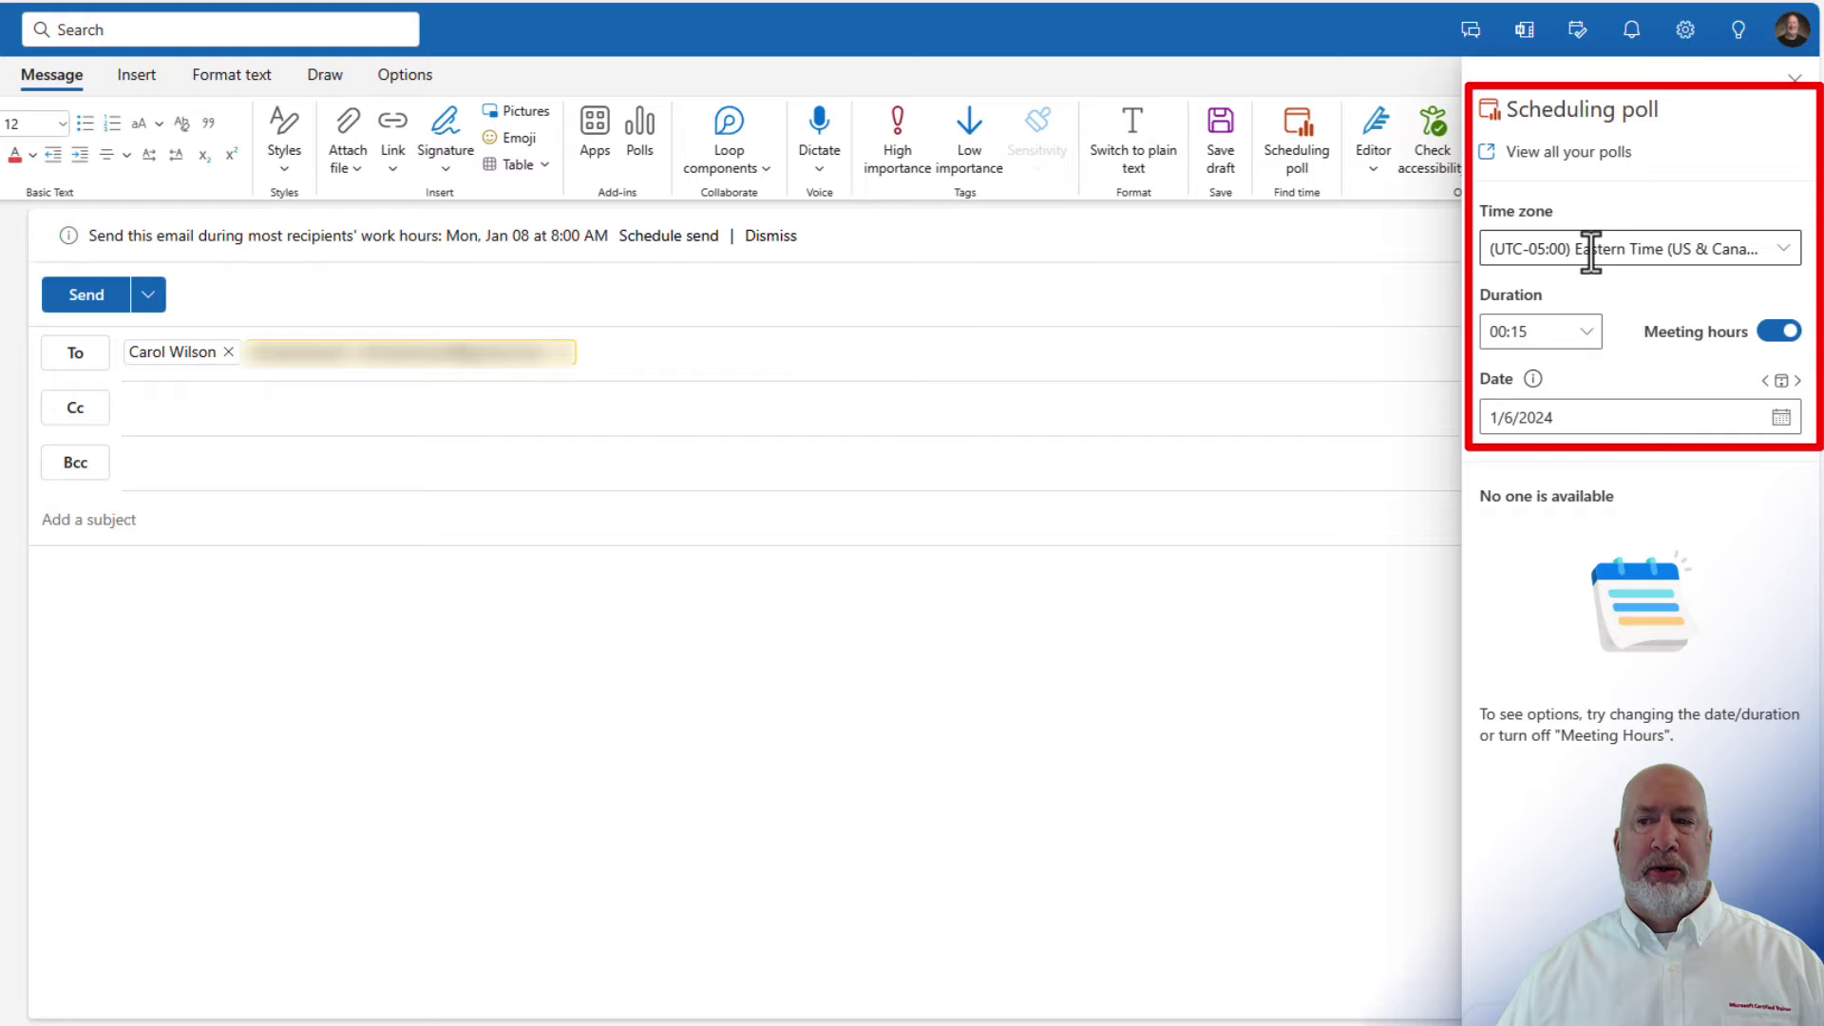
Step: Set the poll to 00:30 duration on 1/8/2024, with suggestions kept within meeting hours
{"action": "left_click", "coordinate": [1582, 337]}
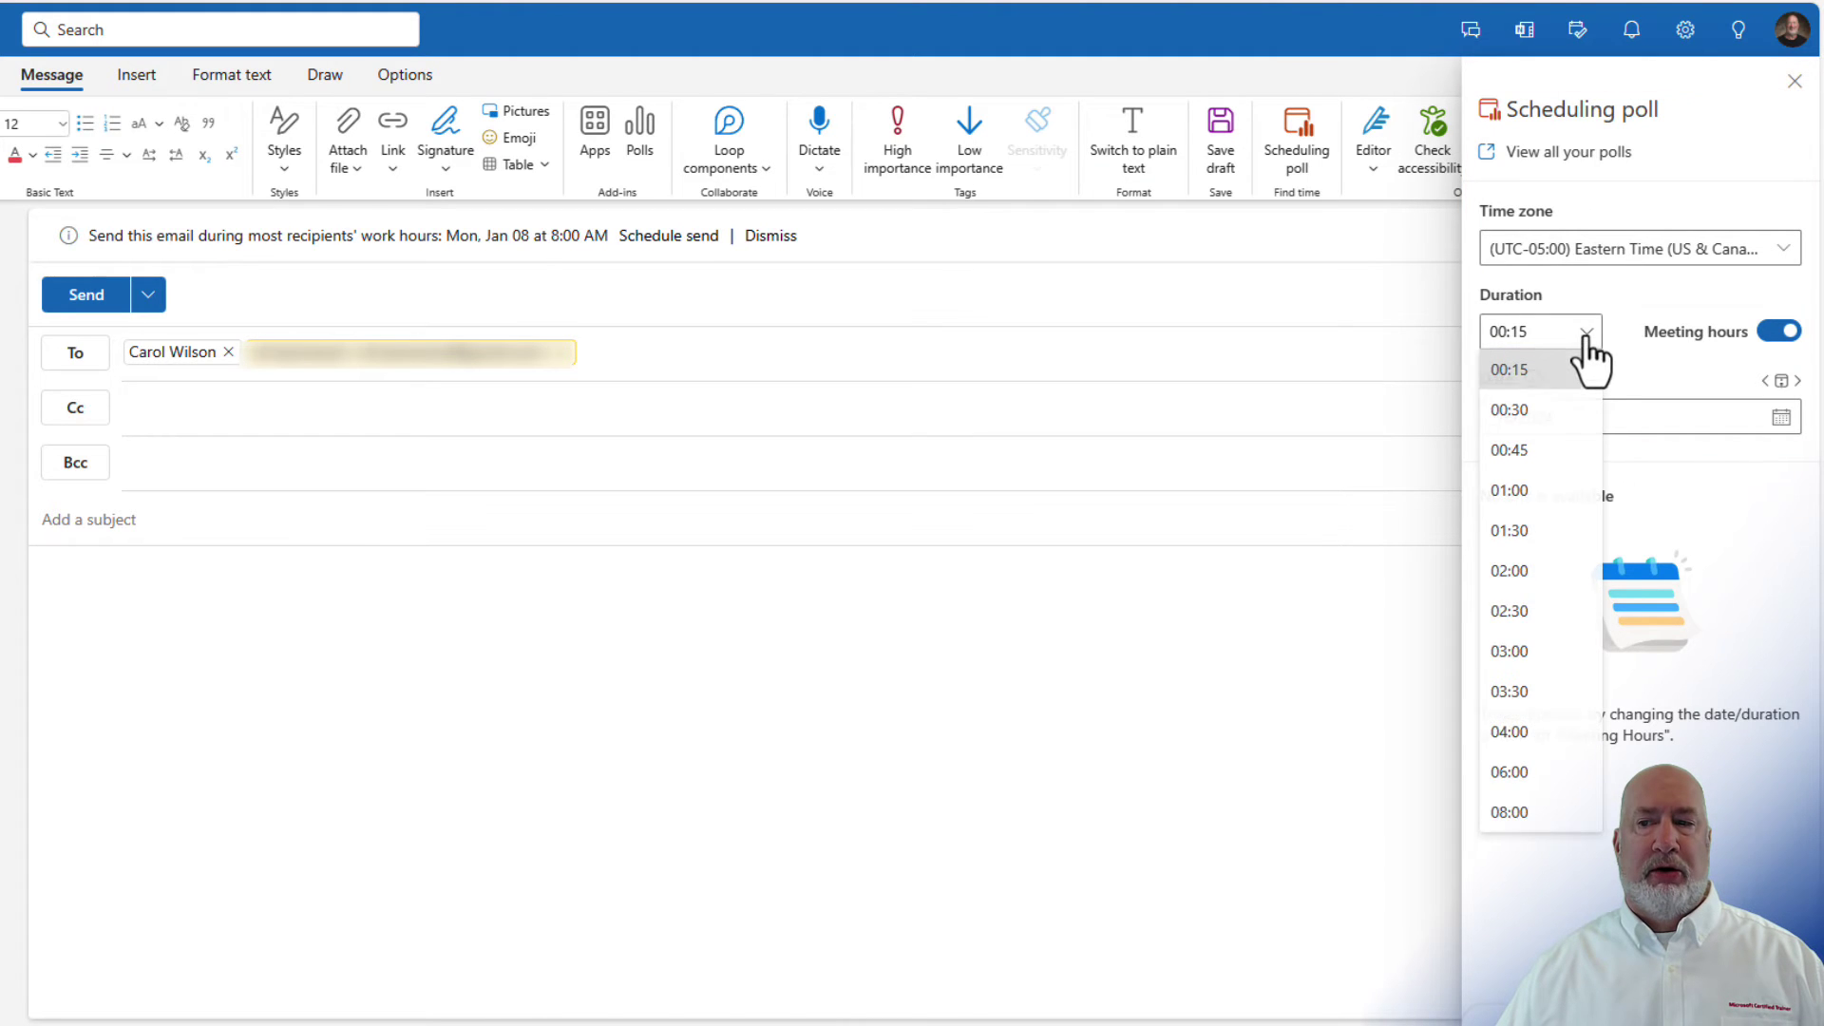
{"action": "left_click", "coordinate": [1541, 411]}
{"action": "left_click", "coordinate": [1585, 334]}
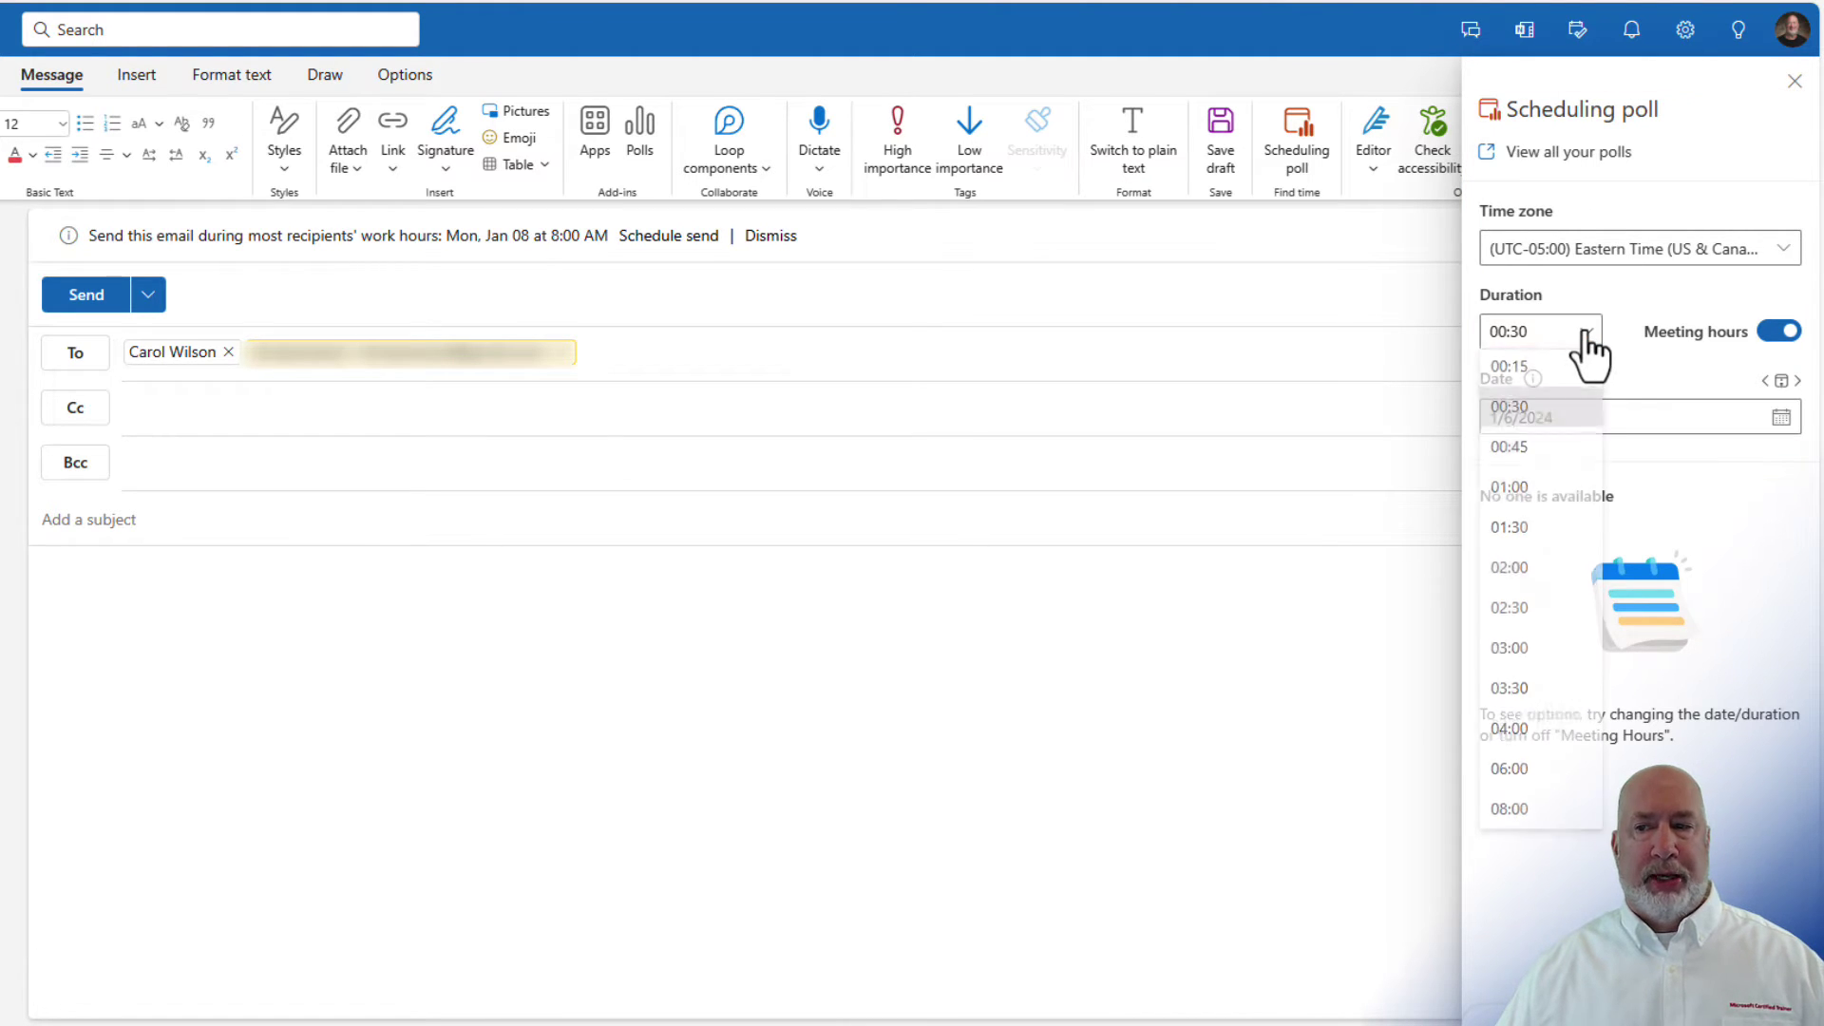
{"action": "left_click", "coordinate": [1585, 335]}
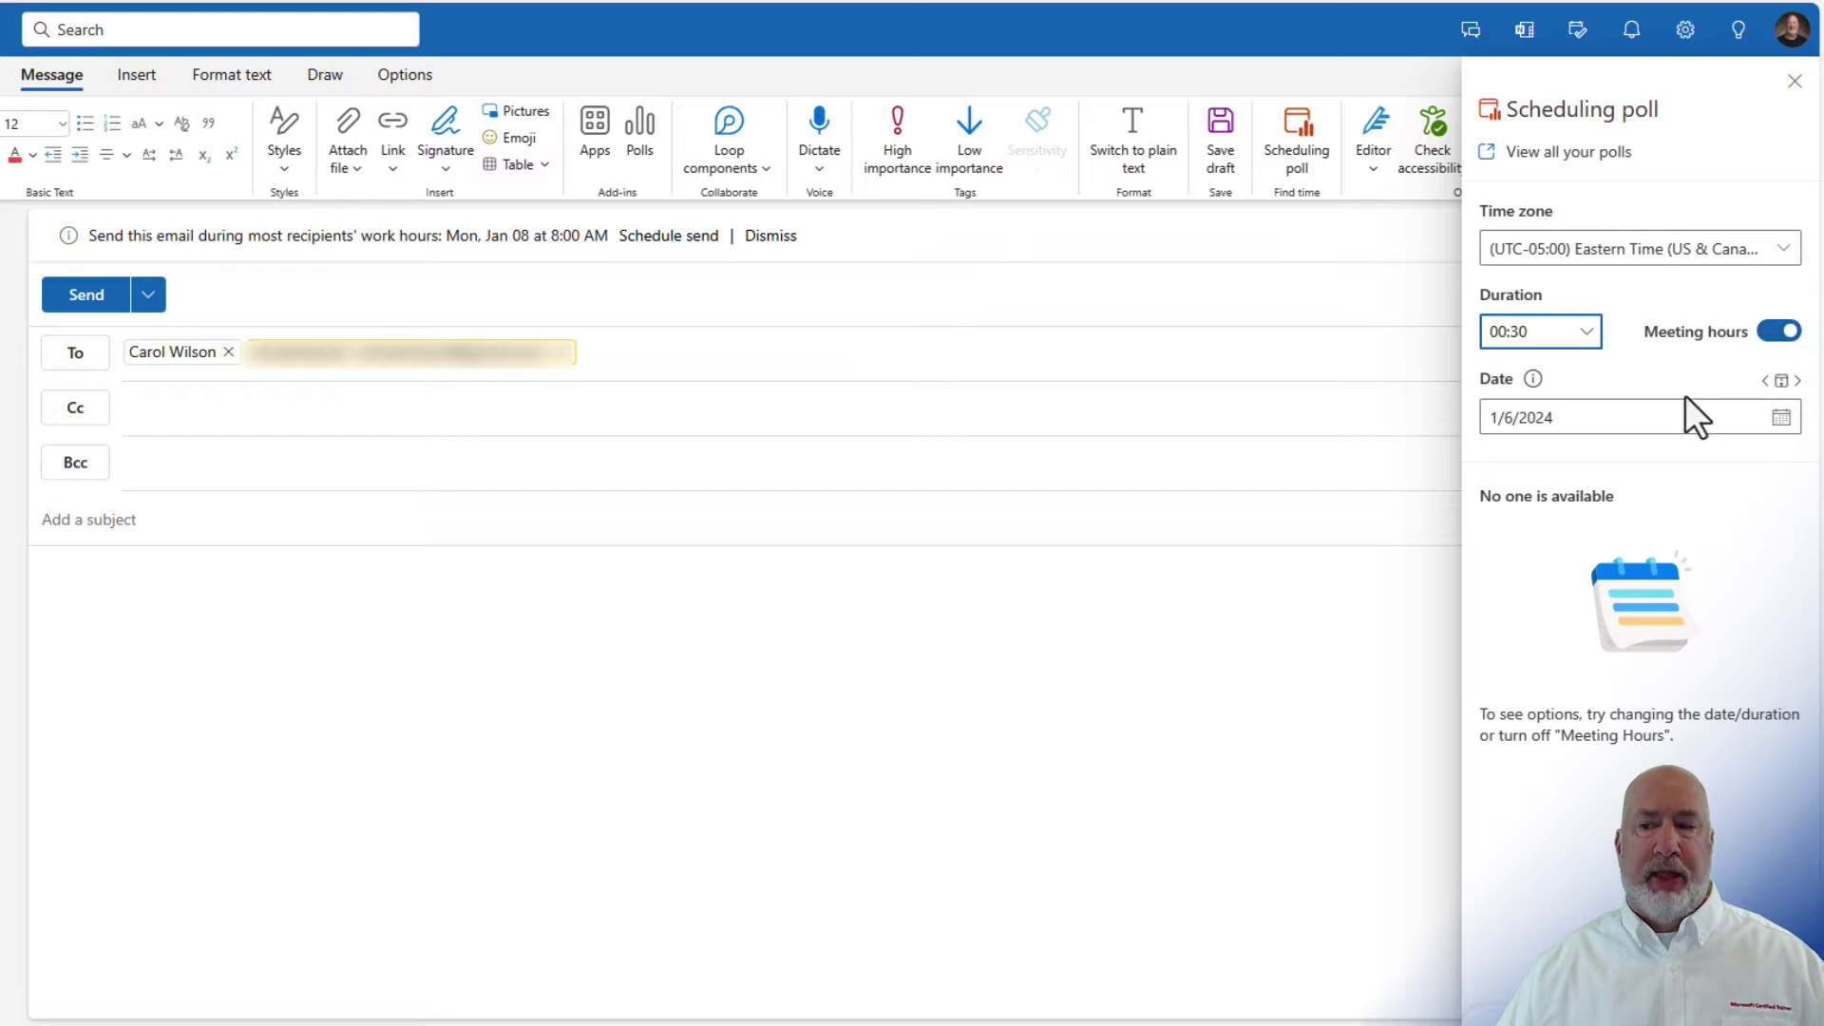
{"action": "left_click", "coordinate": [1776, 425]}
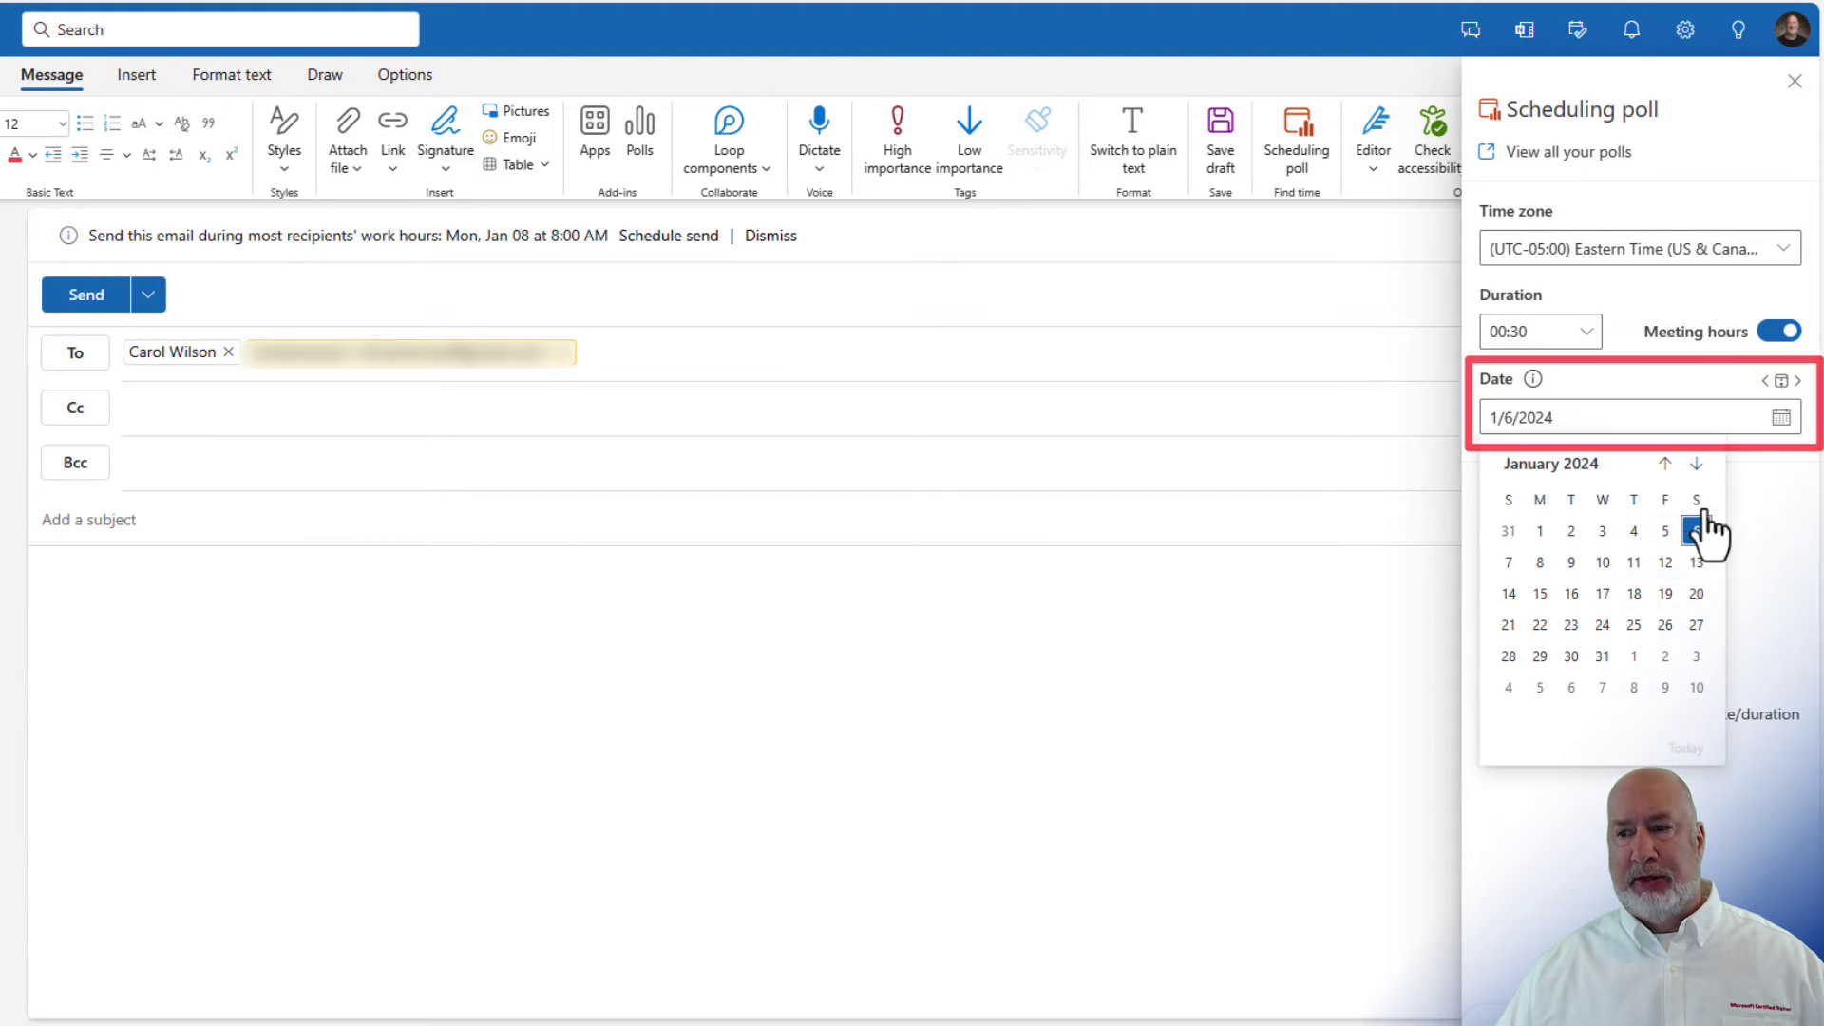
{"action": "left_click", "coordinate": [1544, 569]}
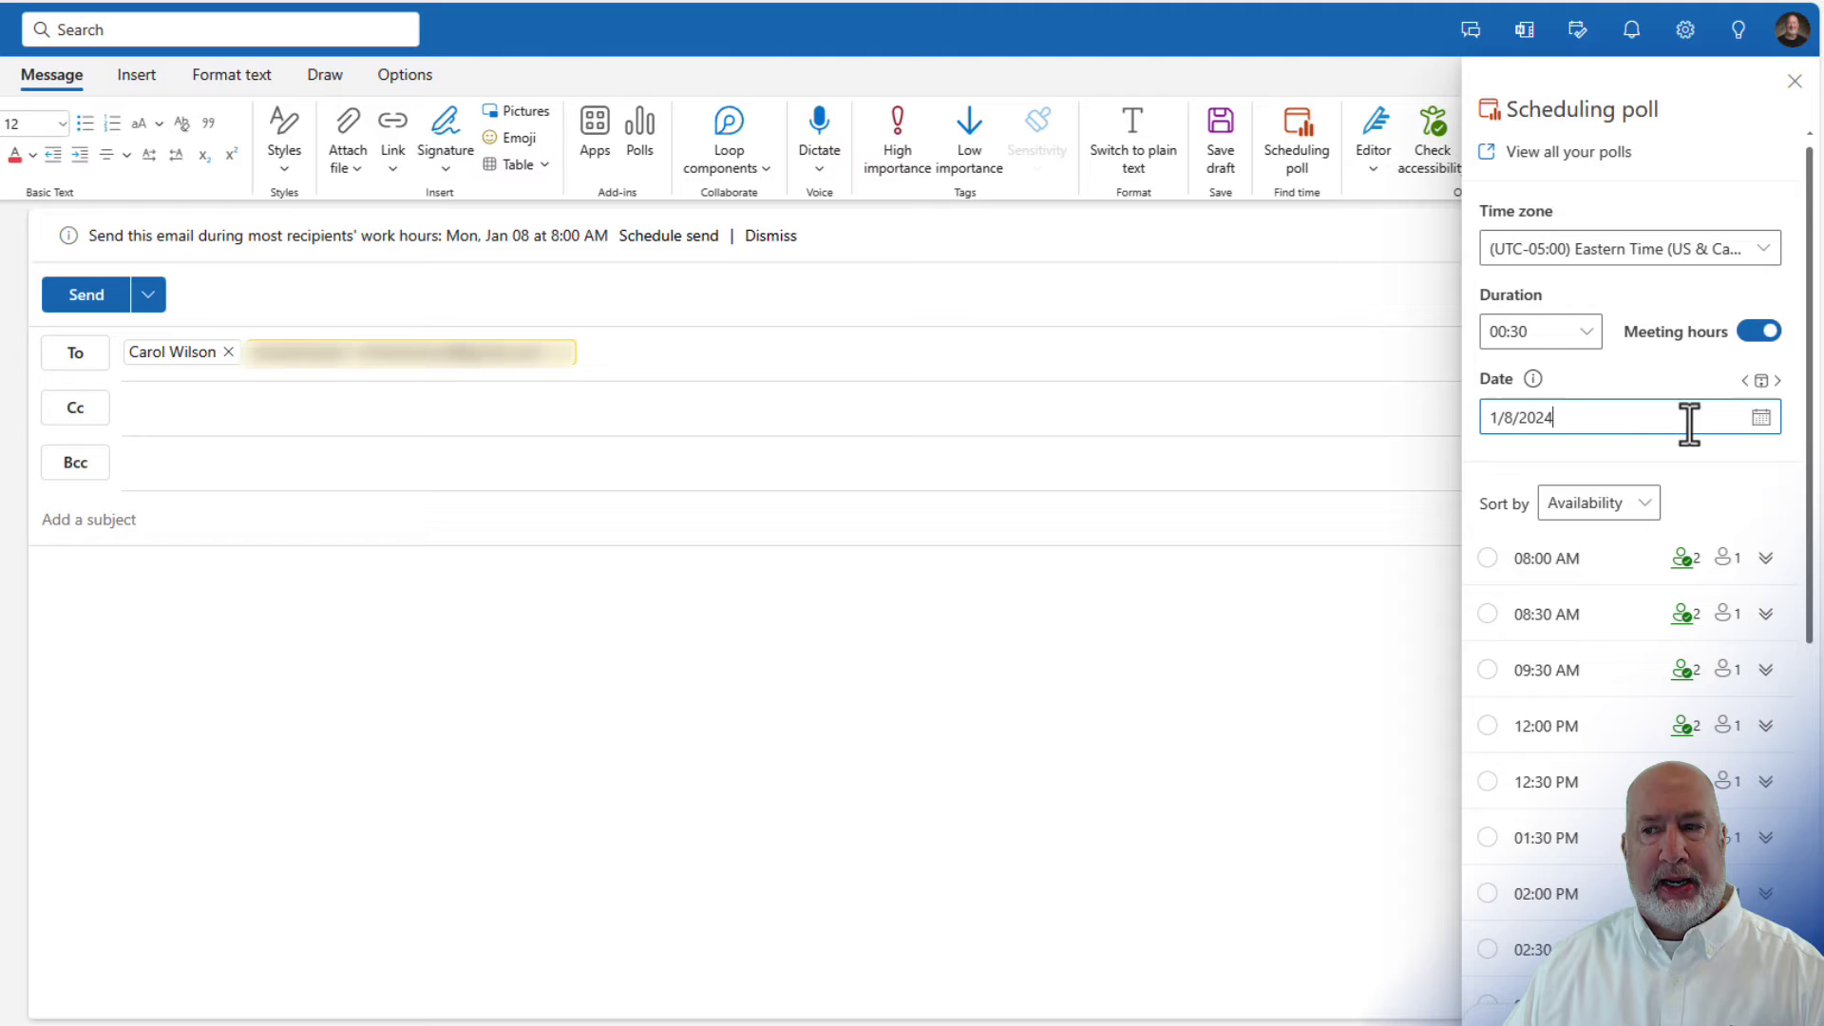
{"action": "left_click", "coordinate": [1747, 344]}
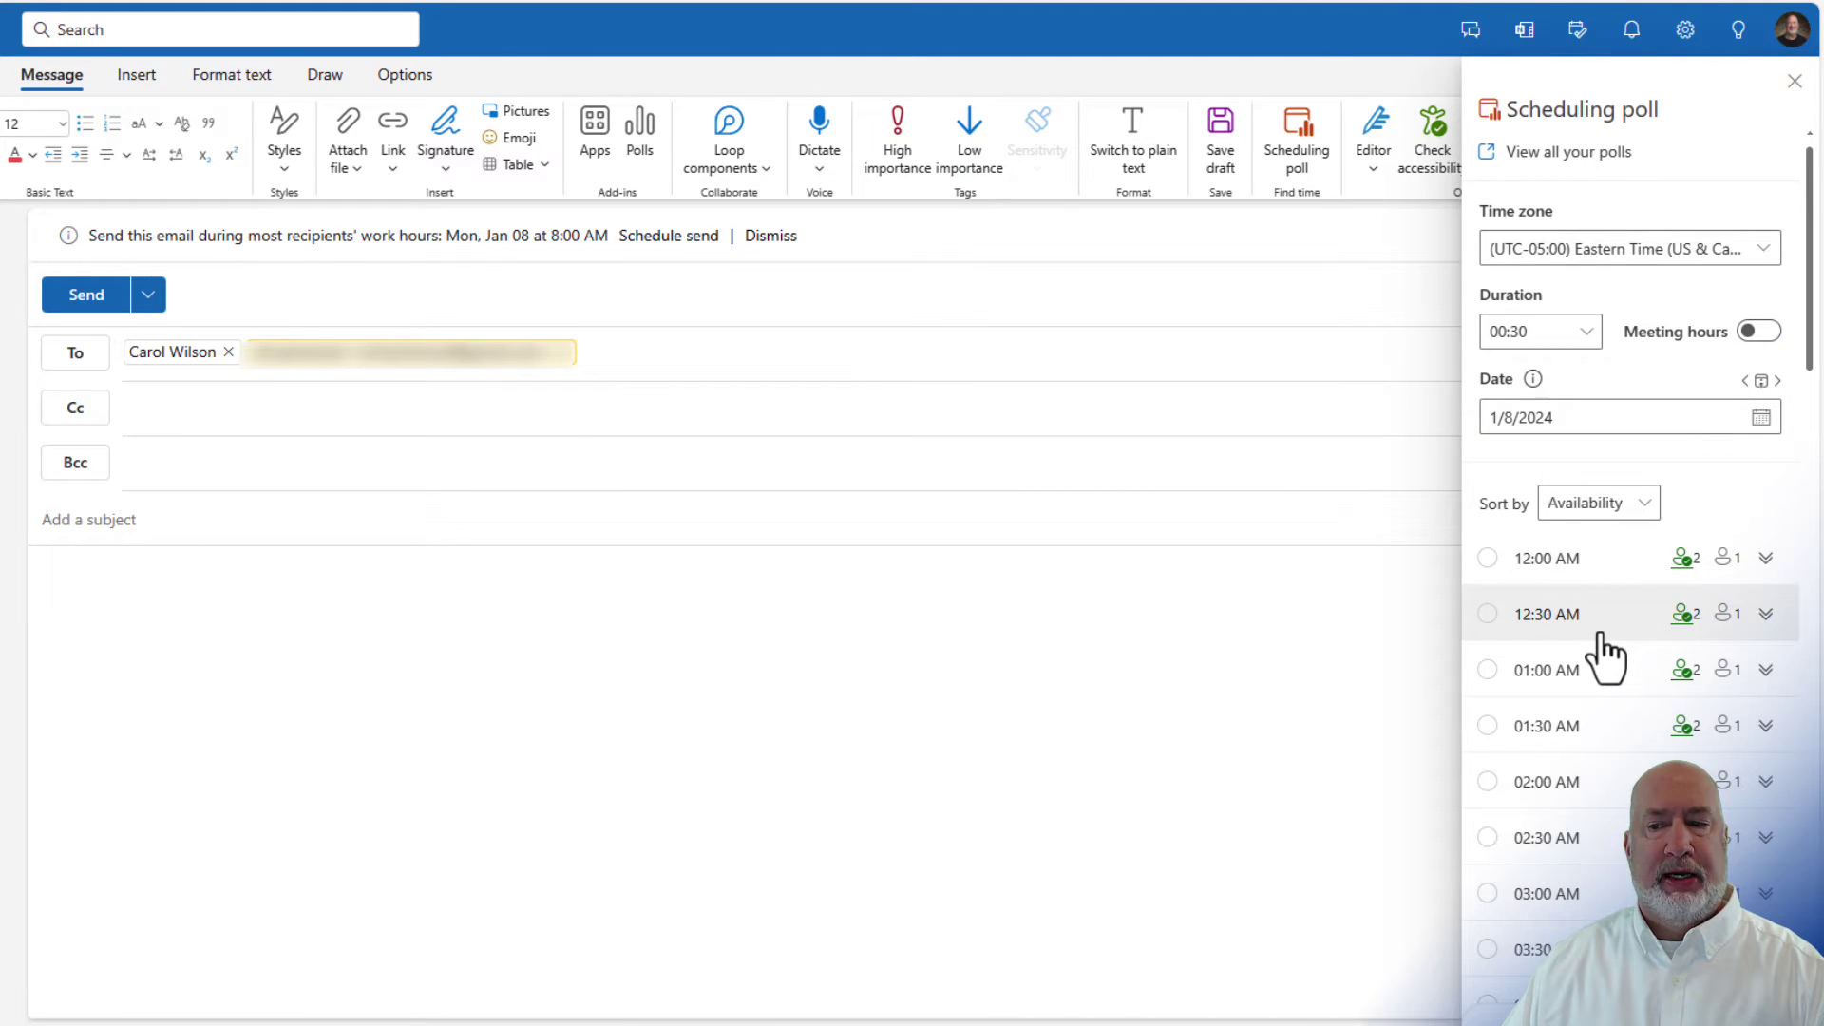
{"action": "left_click", "coordinate": [1764, 334]}
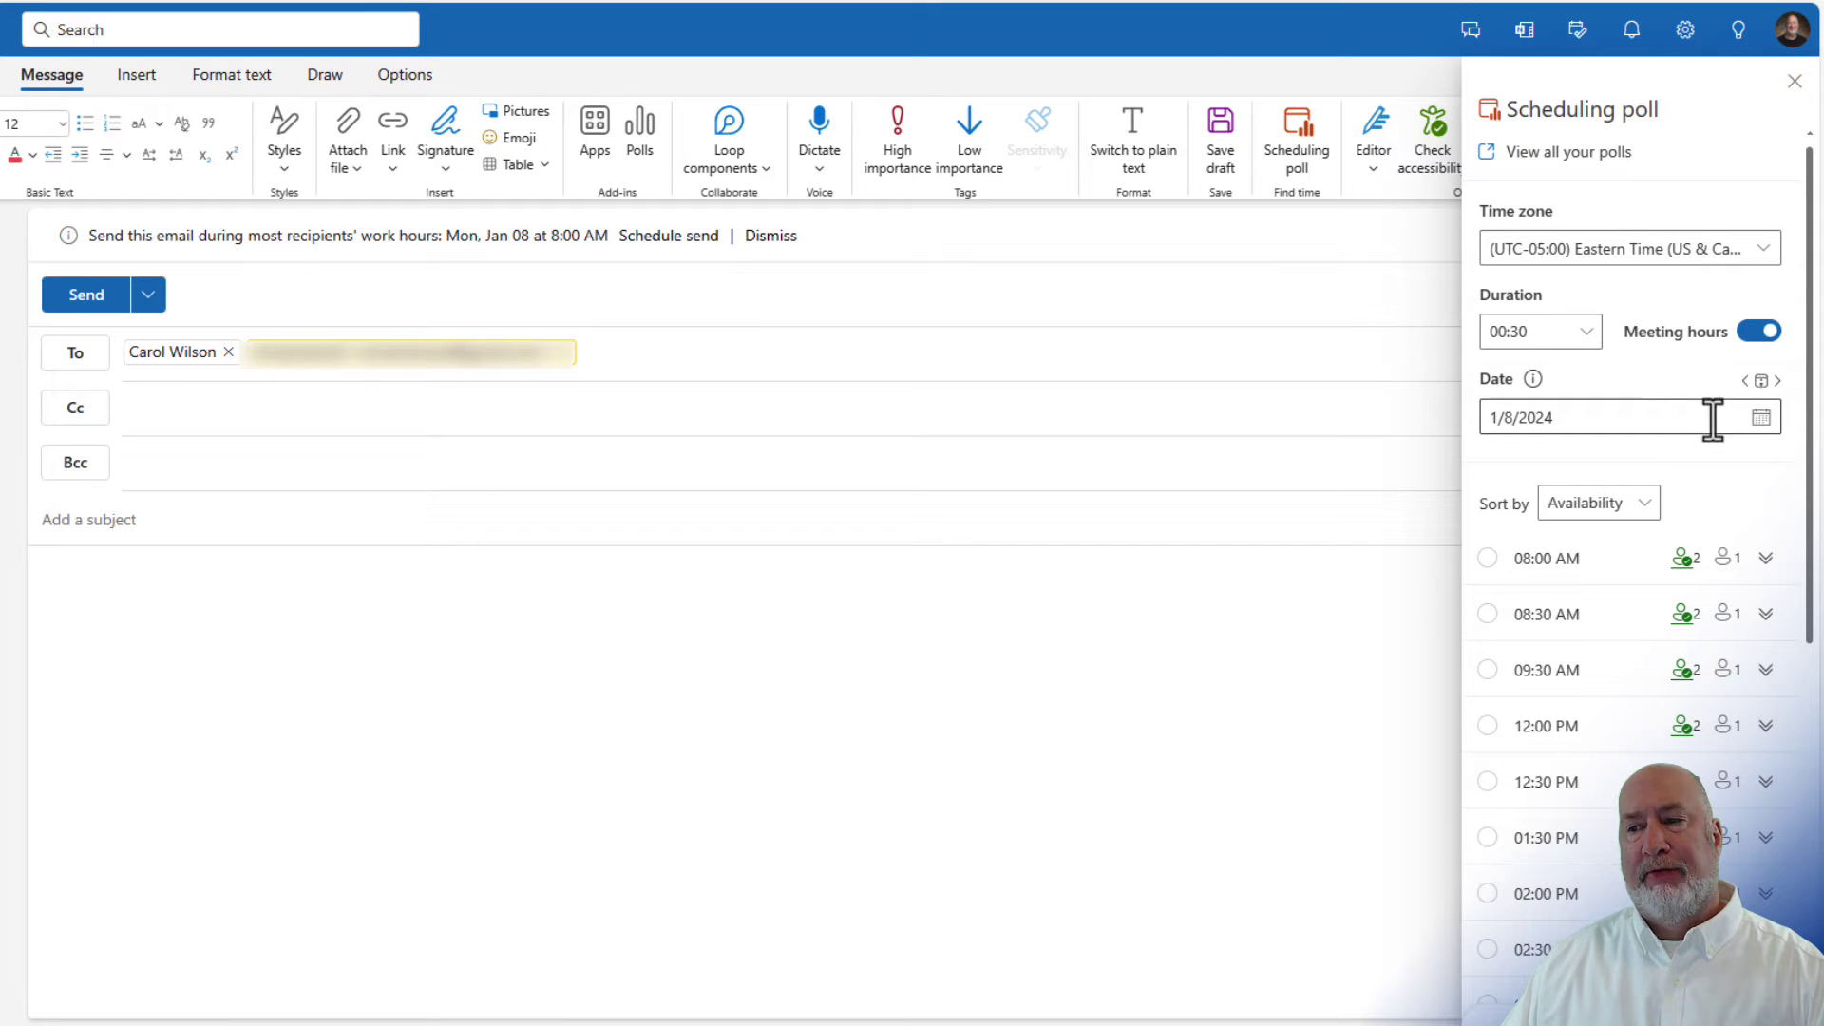
{"action": "scroll", "coordinate": [1648, 547], "scroll_direction": "down", "scroll_amount": 1}
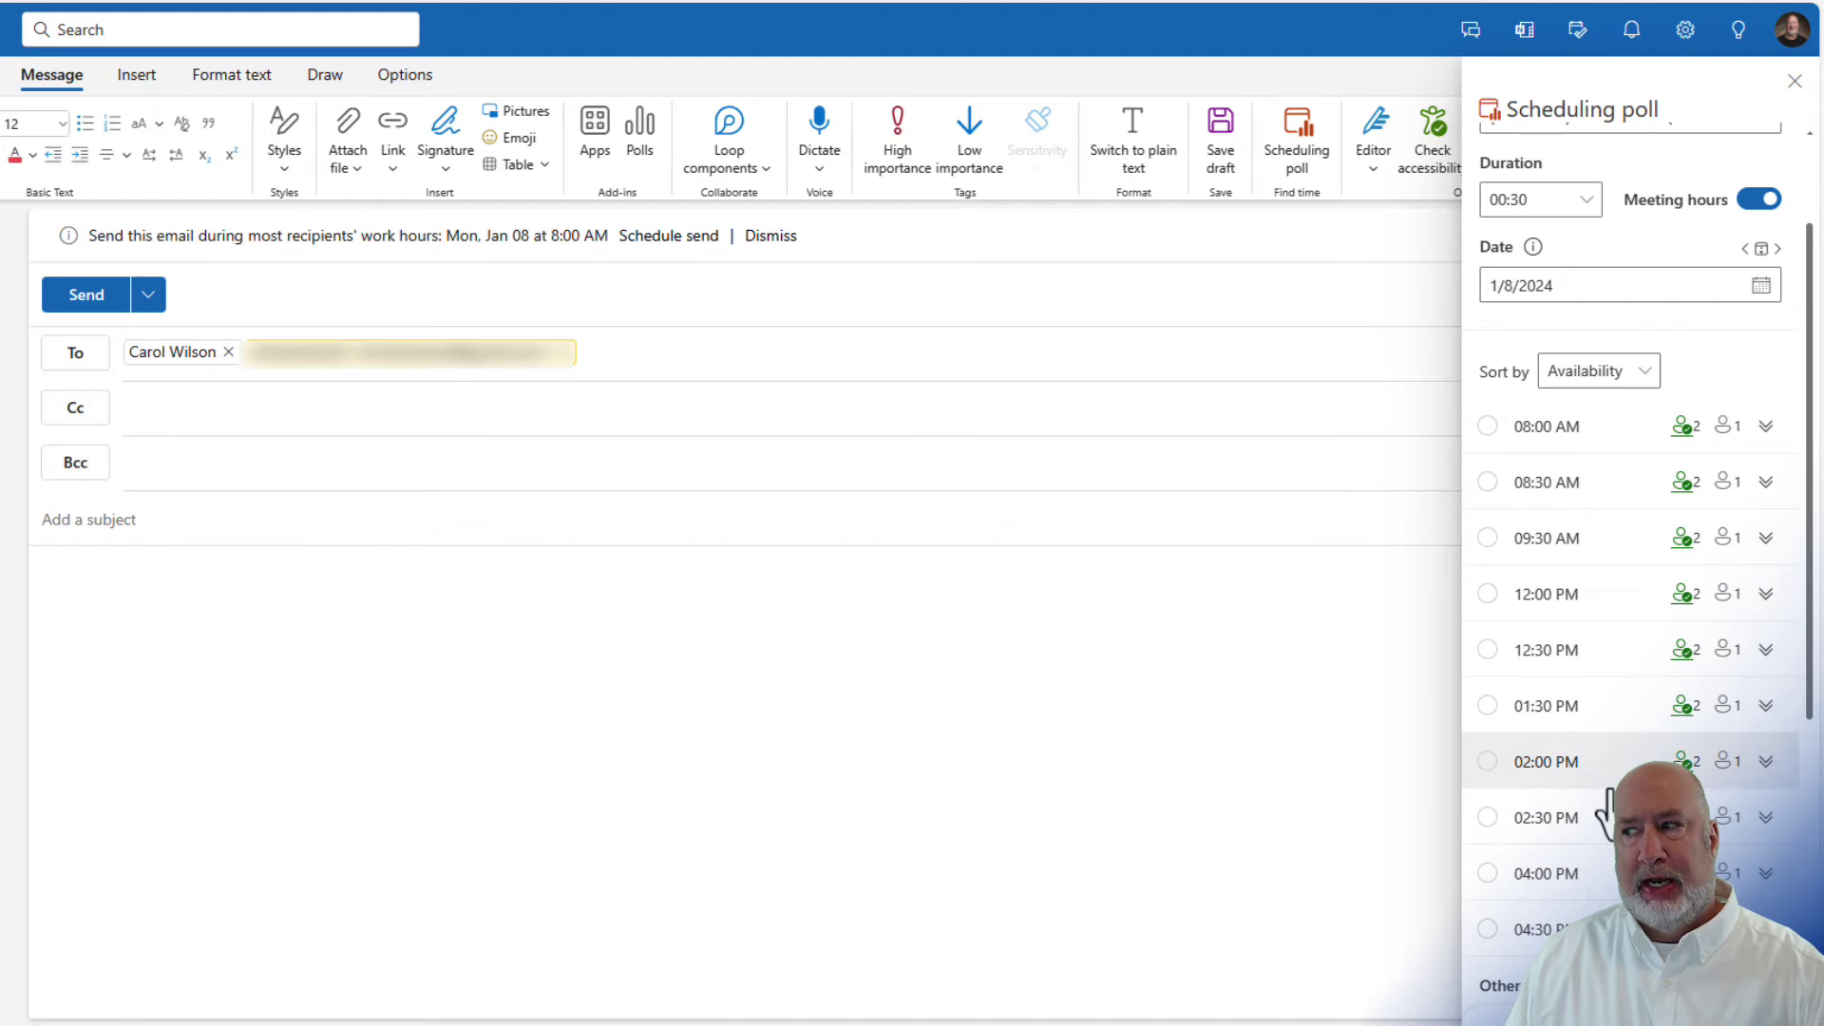
{"action": "scroll", "coordinate": [1616, 812], "scroll_direction": "down", "scroll_amount": 4}
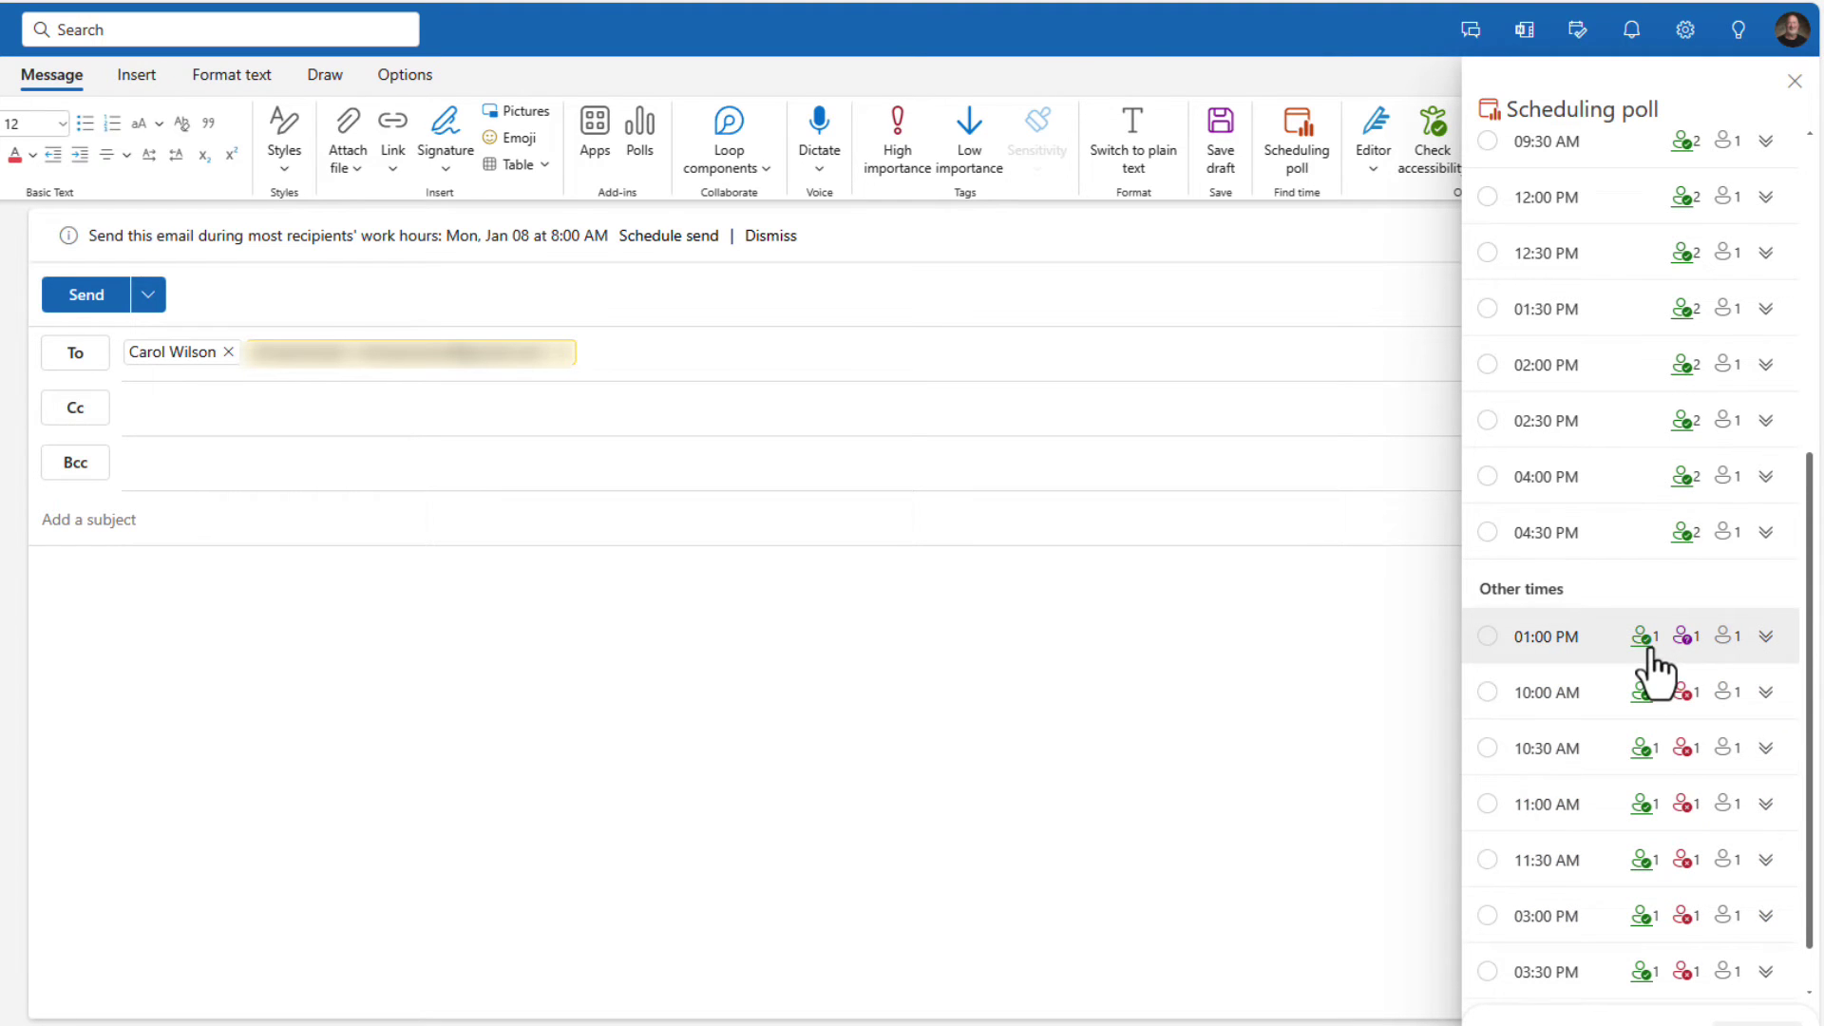
{"action": "mouse_move", "coordinate": [1651, 649]}
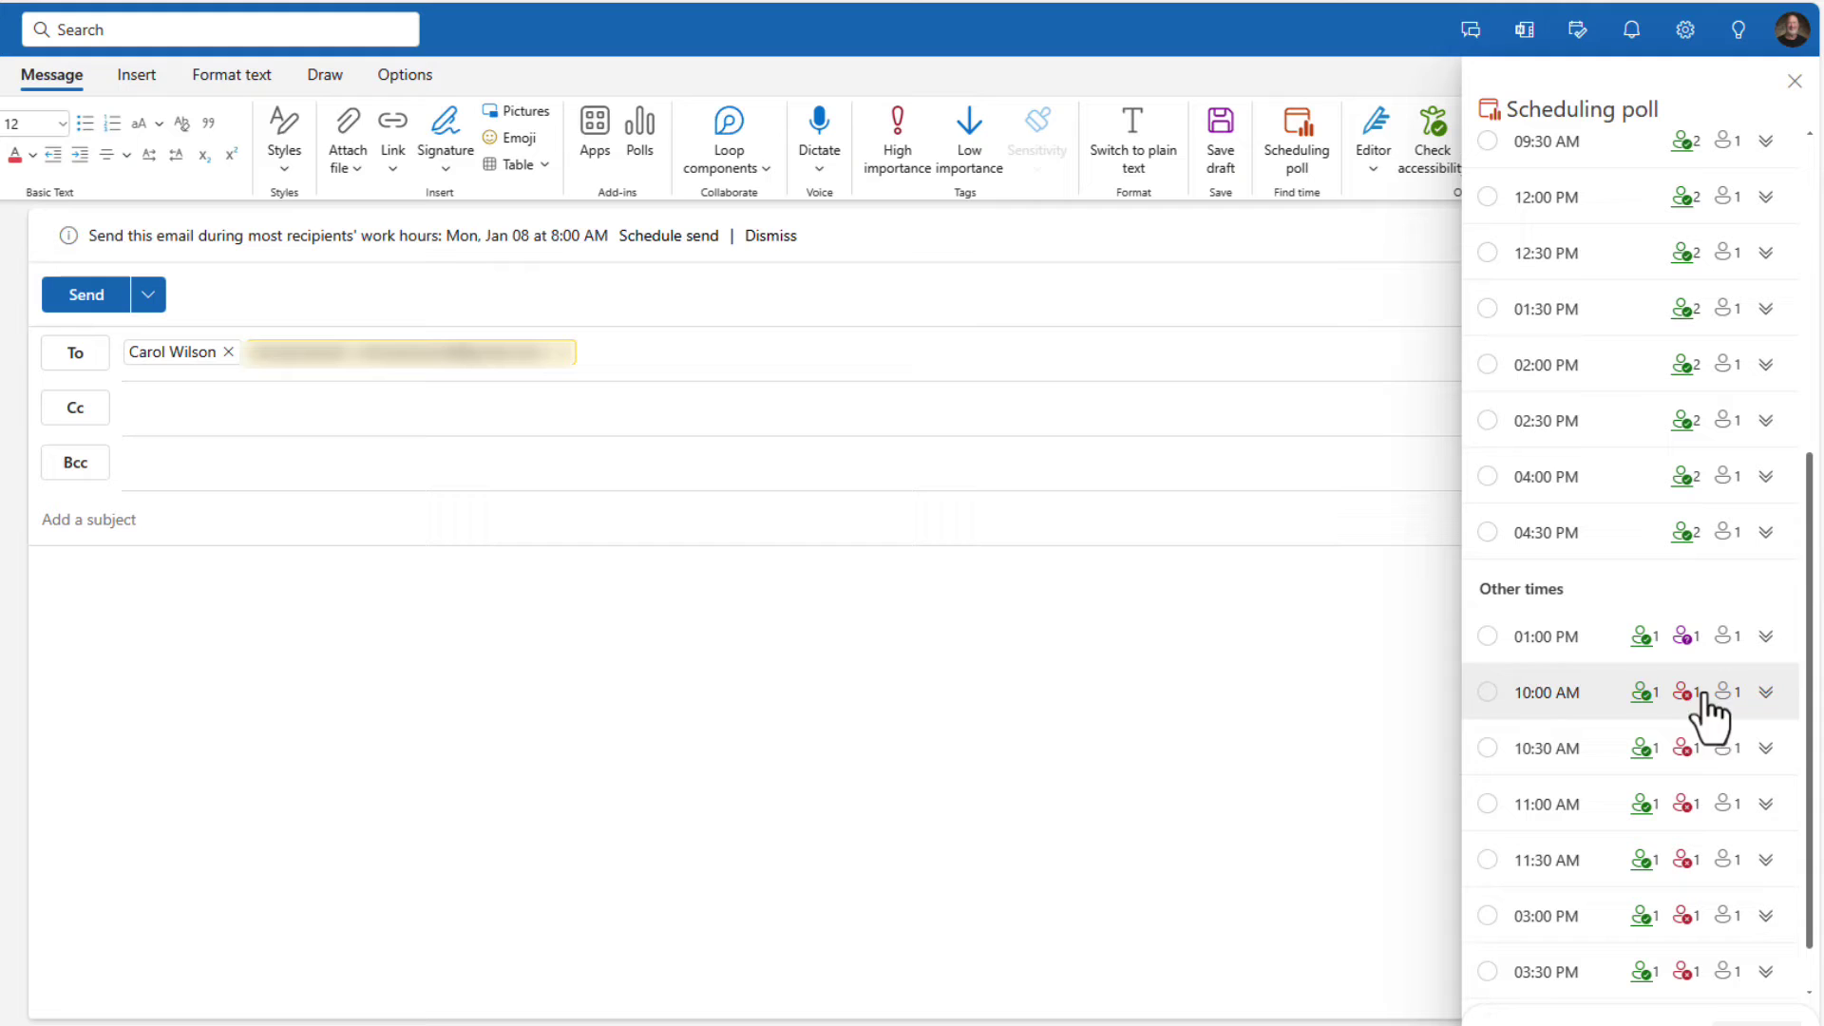
{"action": "mouse_move", "coordinate": [1689, 748]}
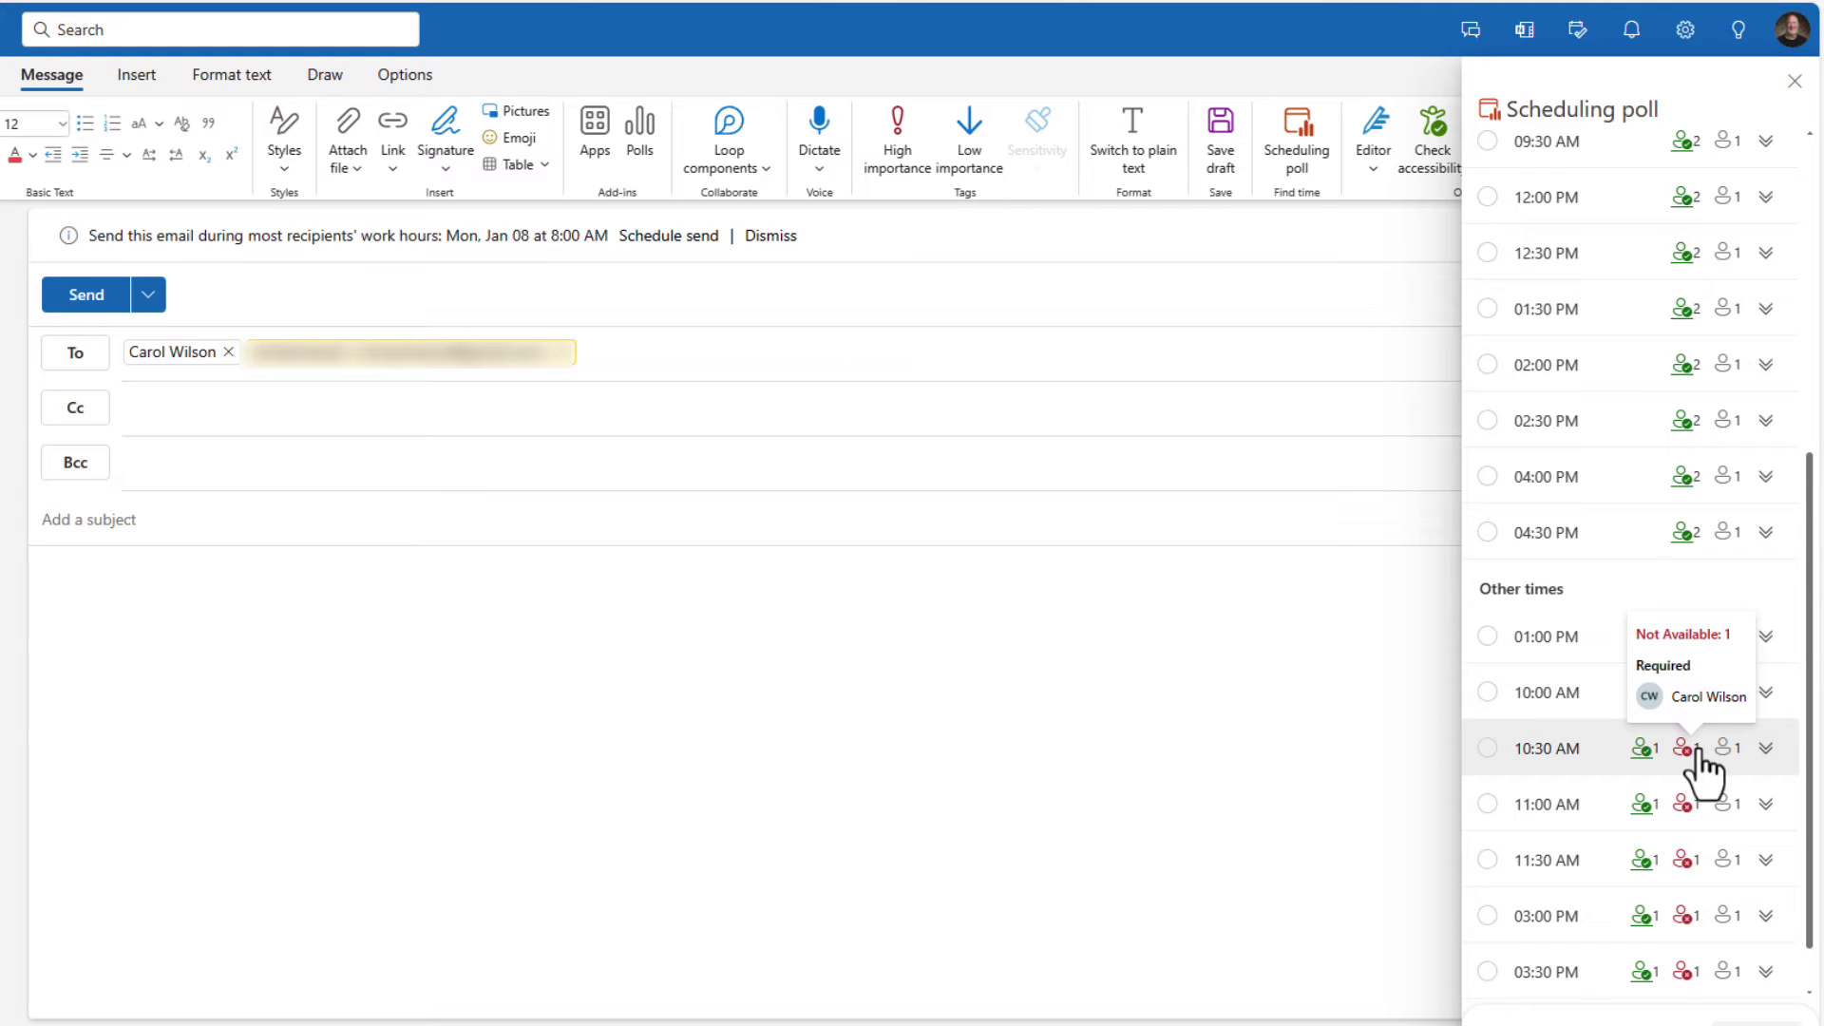
{"action": "scroll", "coordinate": [1701, 768], "scroll_direction": "up", "scroll_amount": 10}
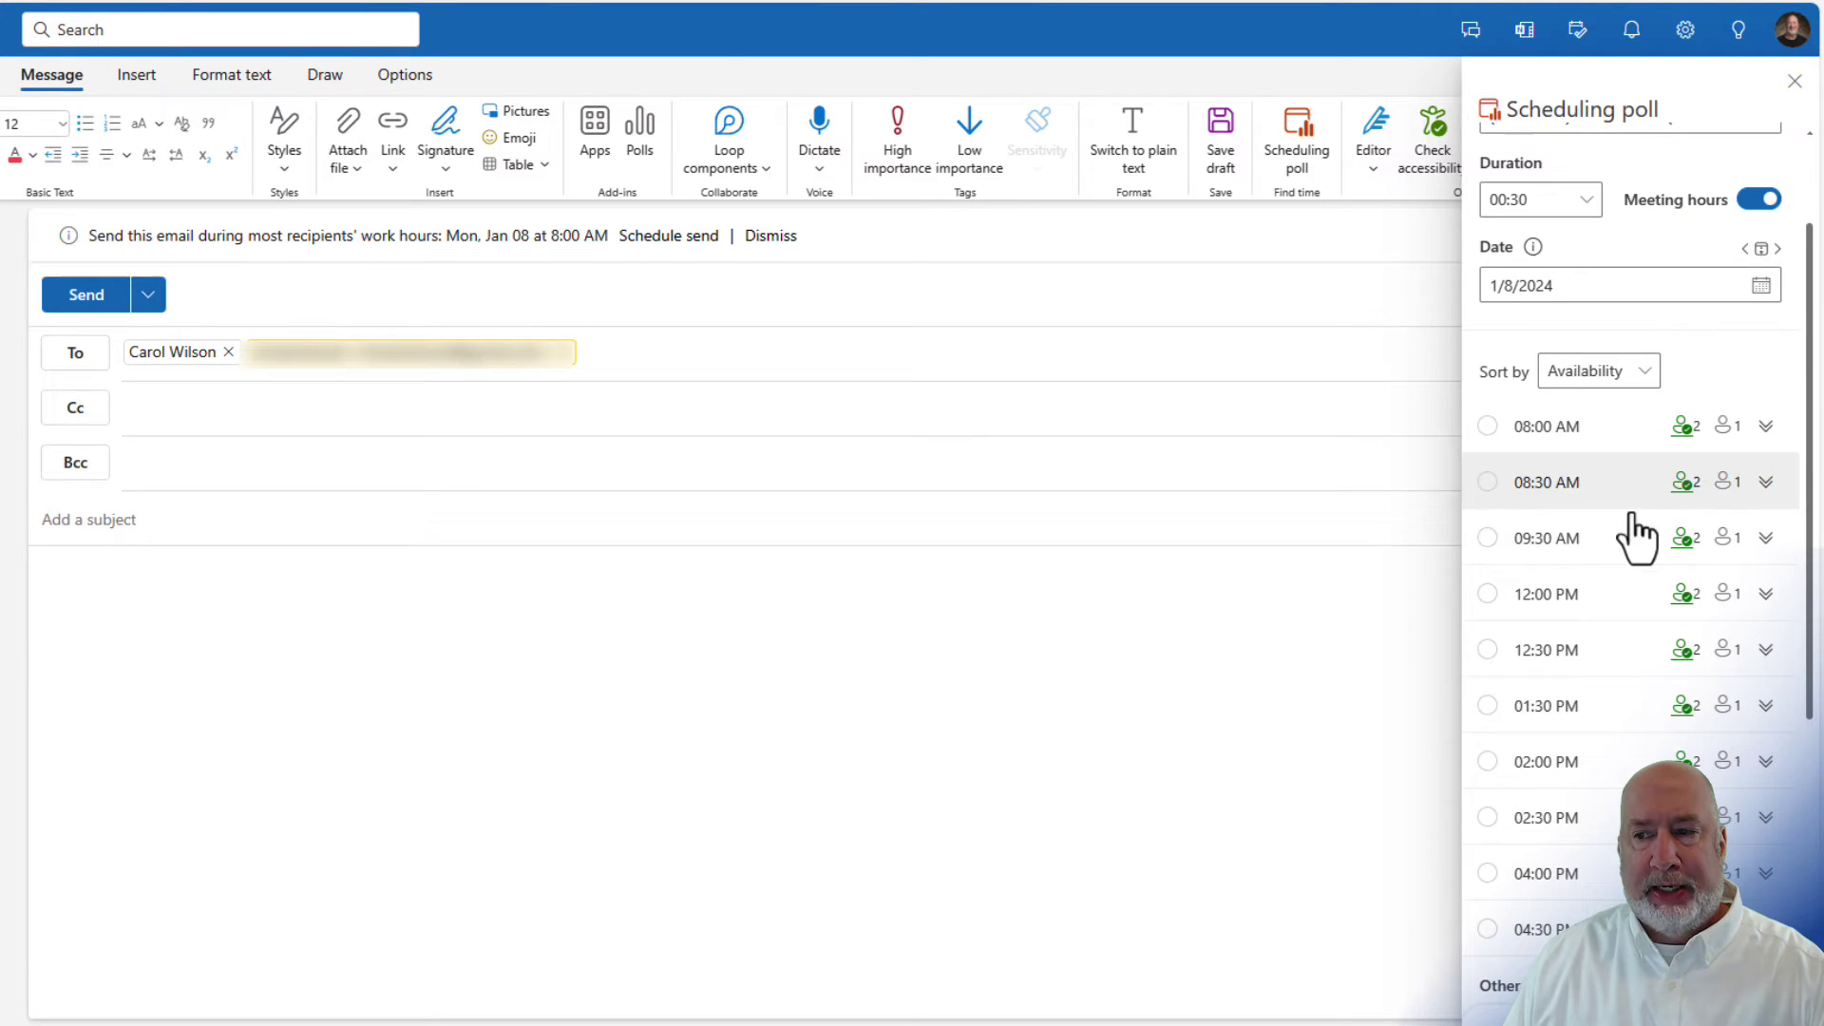
Step: Select 09:30 AM and 02:00 PM on 1/8/2024 and 09:30 AM on 1/9/2024 as poll times
{"action": "left_click", "coordinate": [1488, 538]}
{"action": "scroll", "coordinate": [1510, 584], "scroll_direction": "down", "scroll_amount": 1}
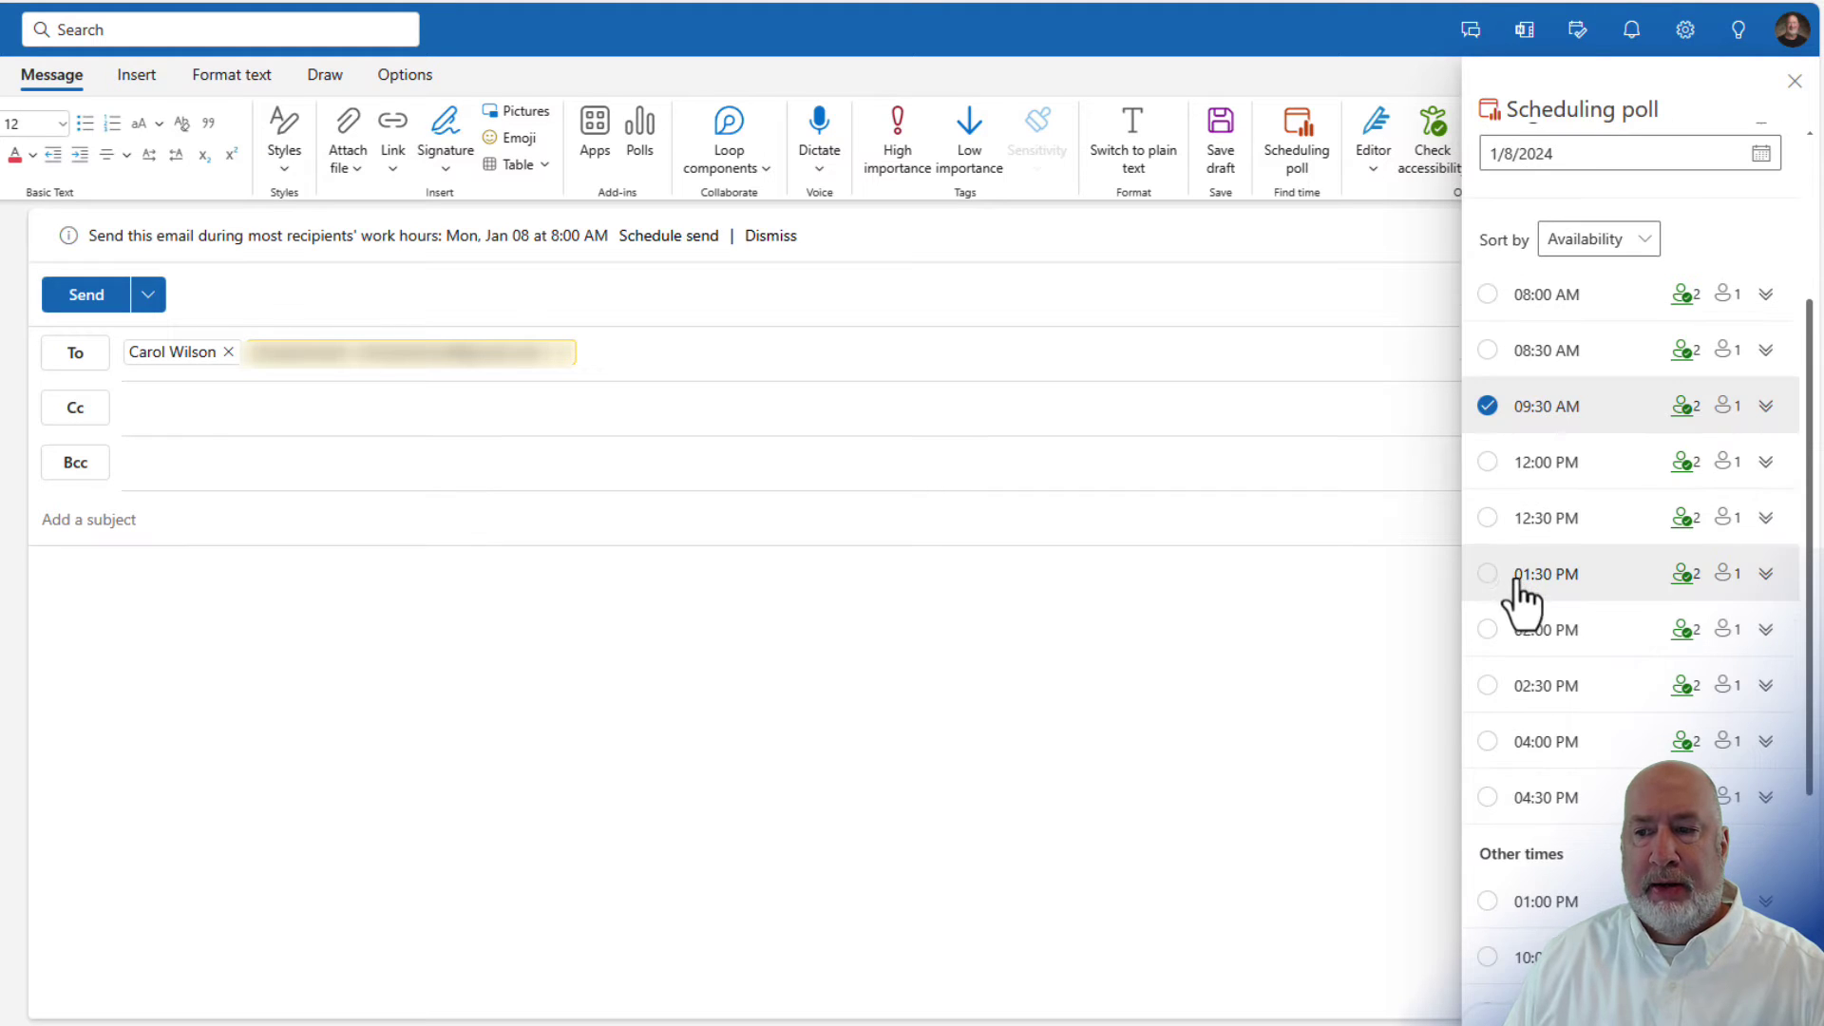
{"action": "left_click", "coordinate": [1487, 631]}
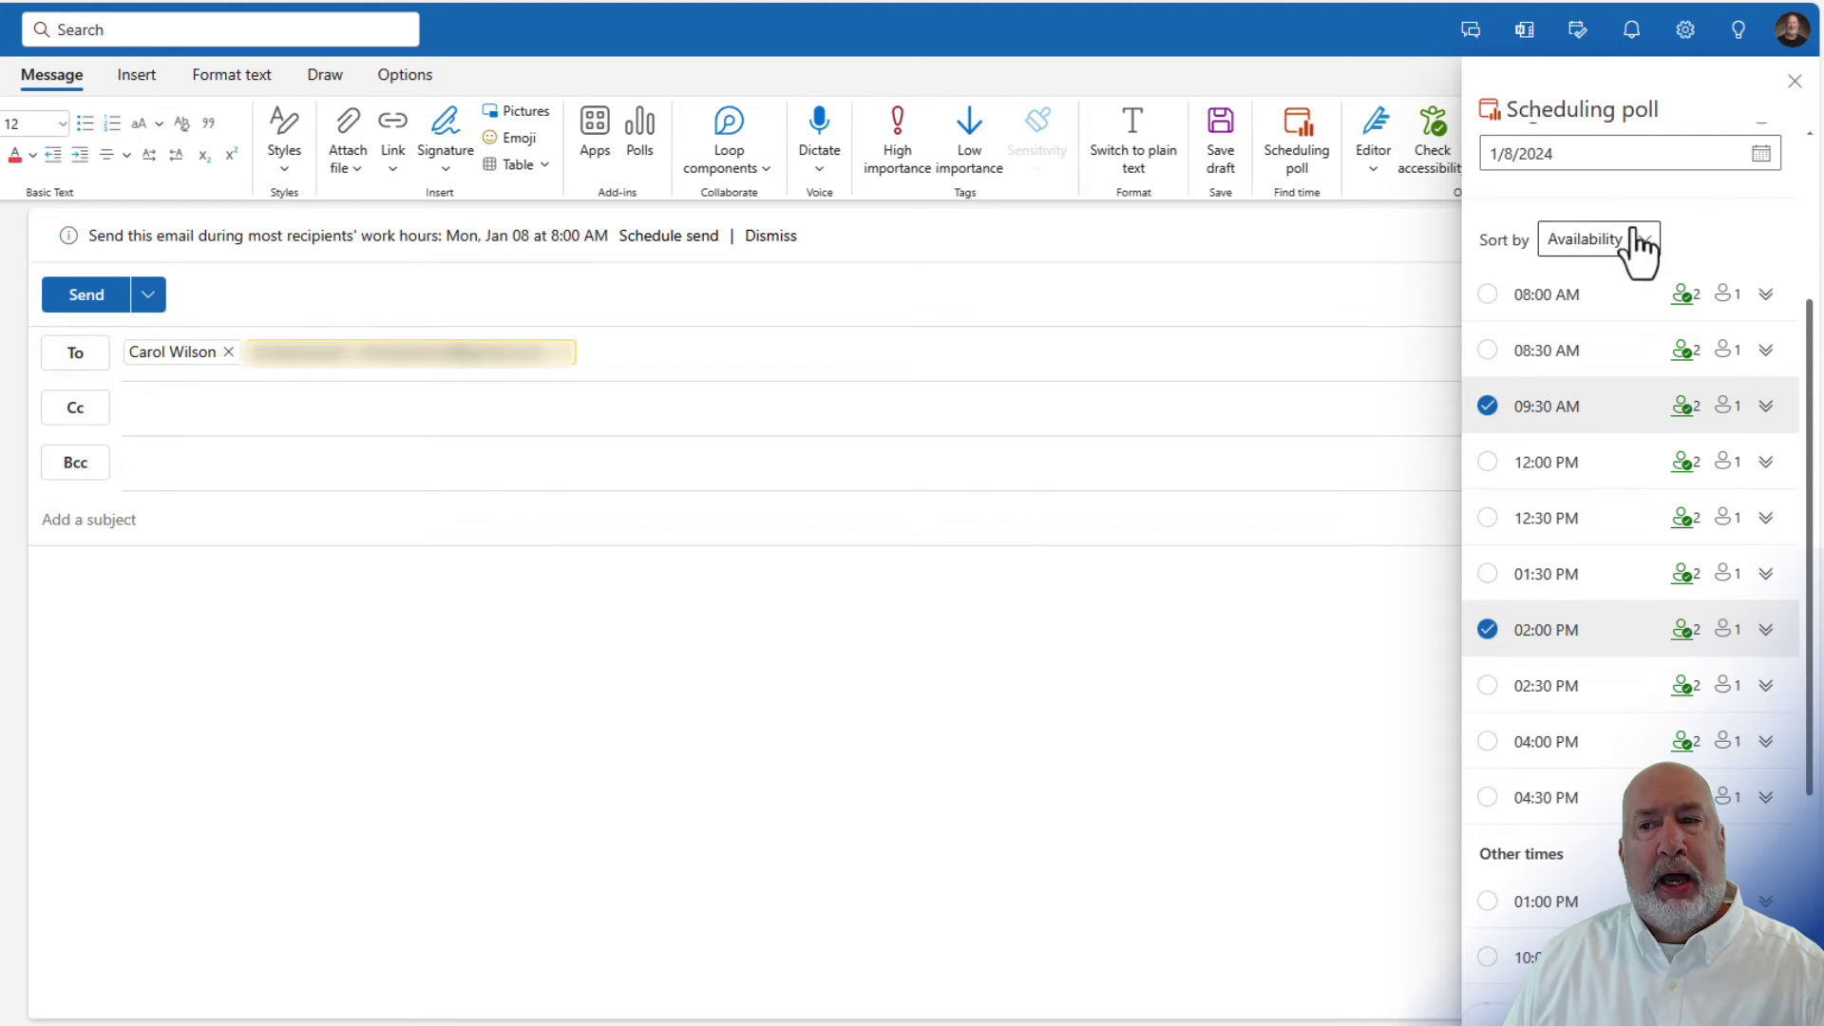
{"action": "left_click", "coordinate": [1761, 155]}
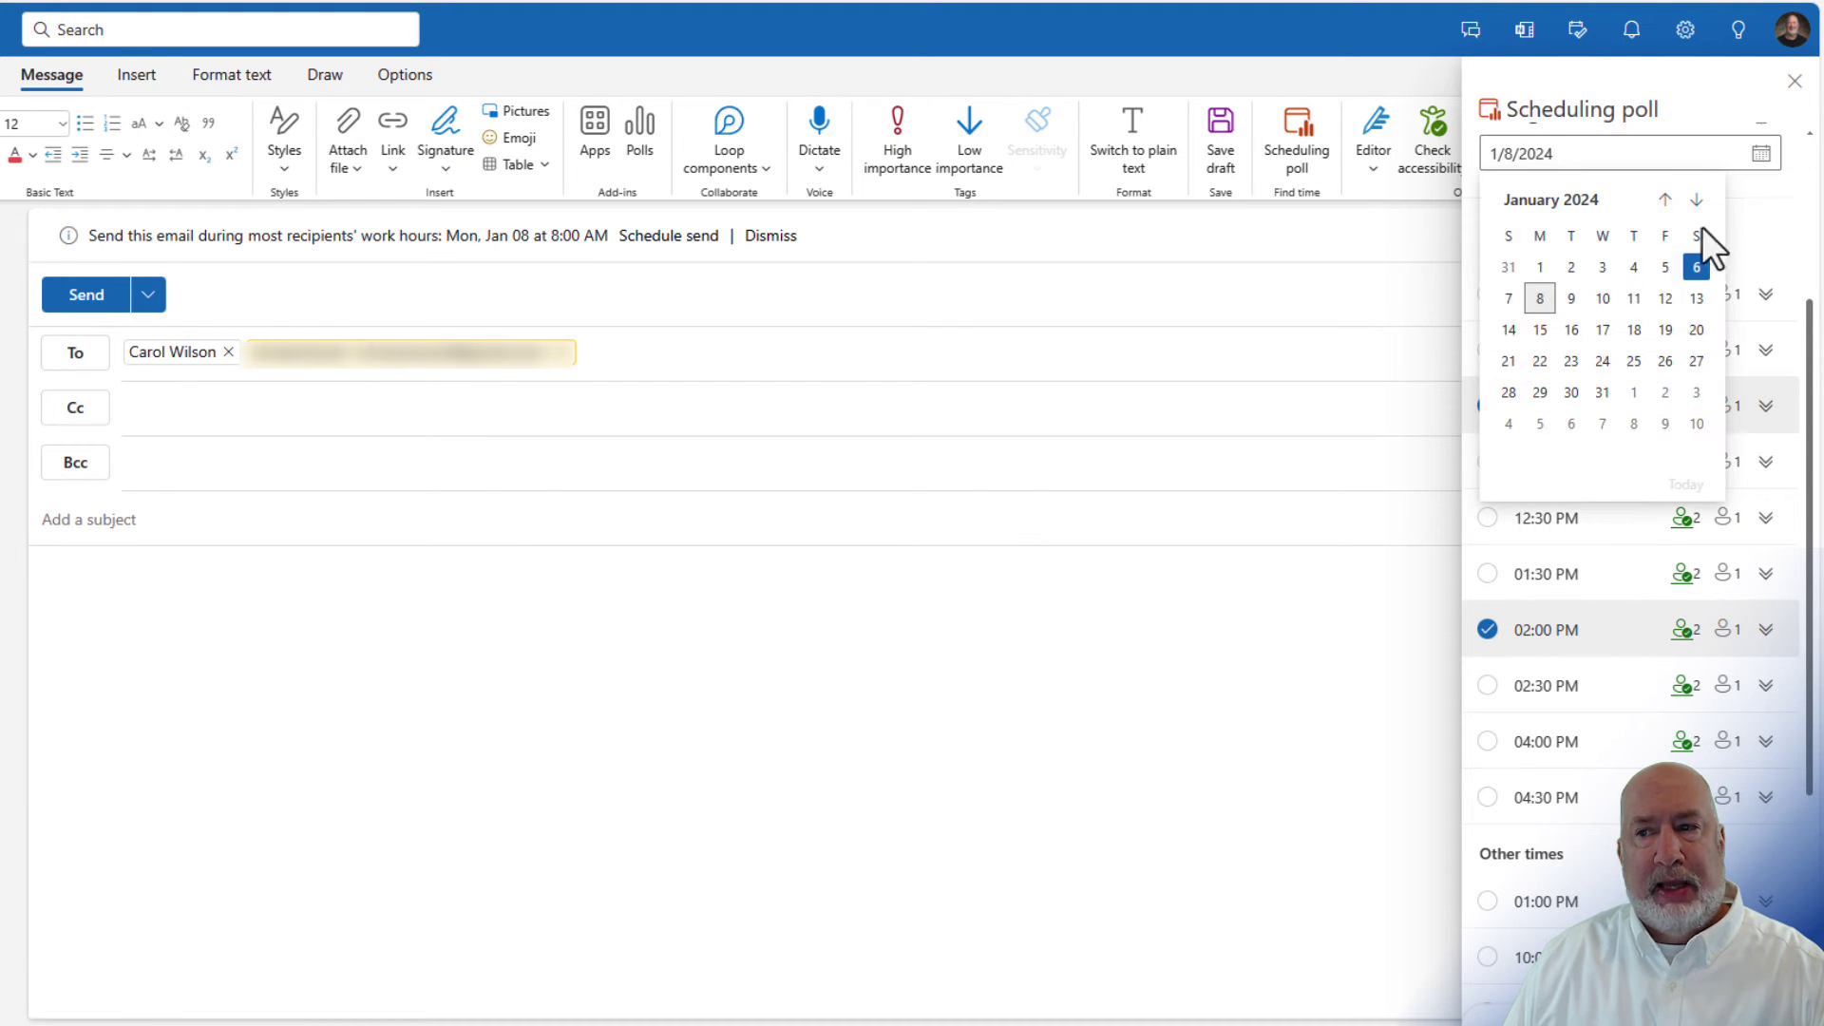
{"action": "left_click", "coordinate": [1573, 300]}
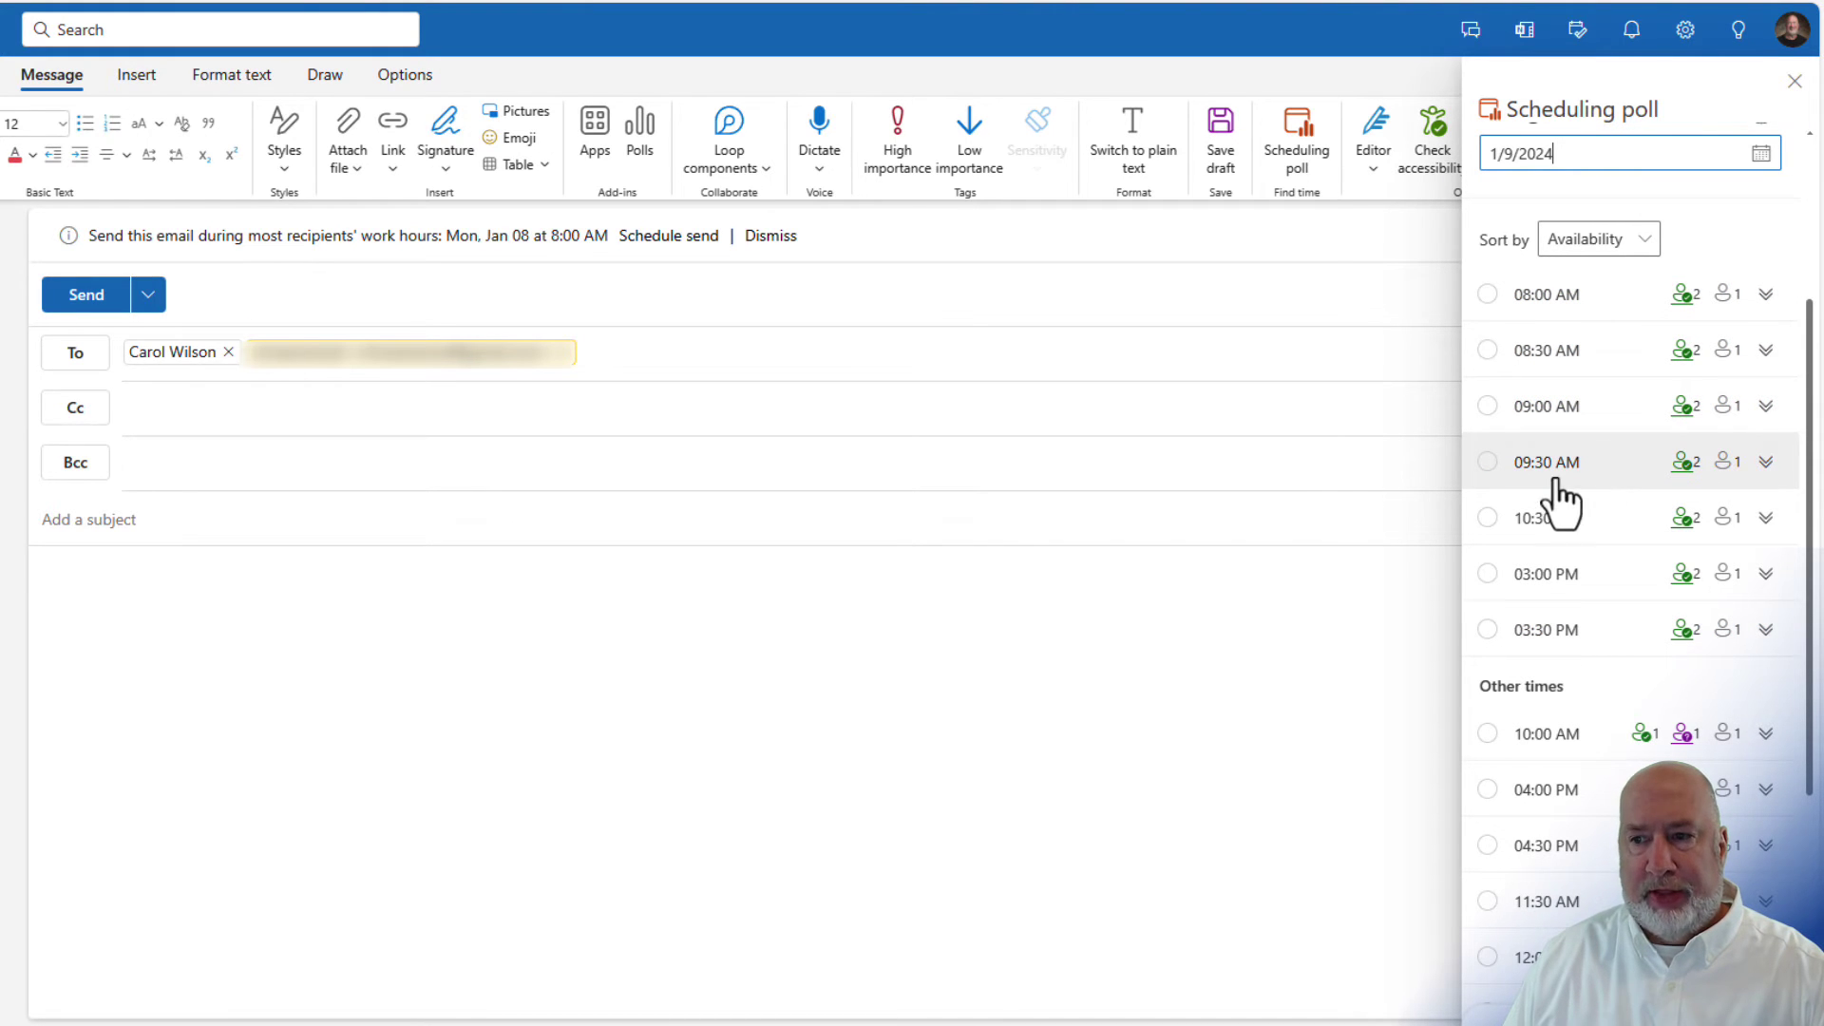
{"action": "left_click", "coordinate": [1488, 464]}
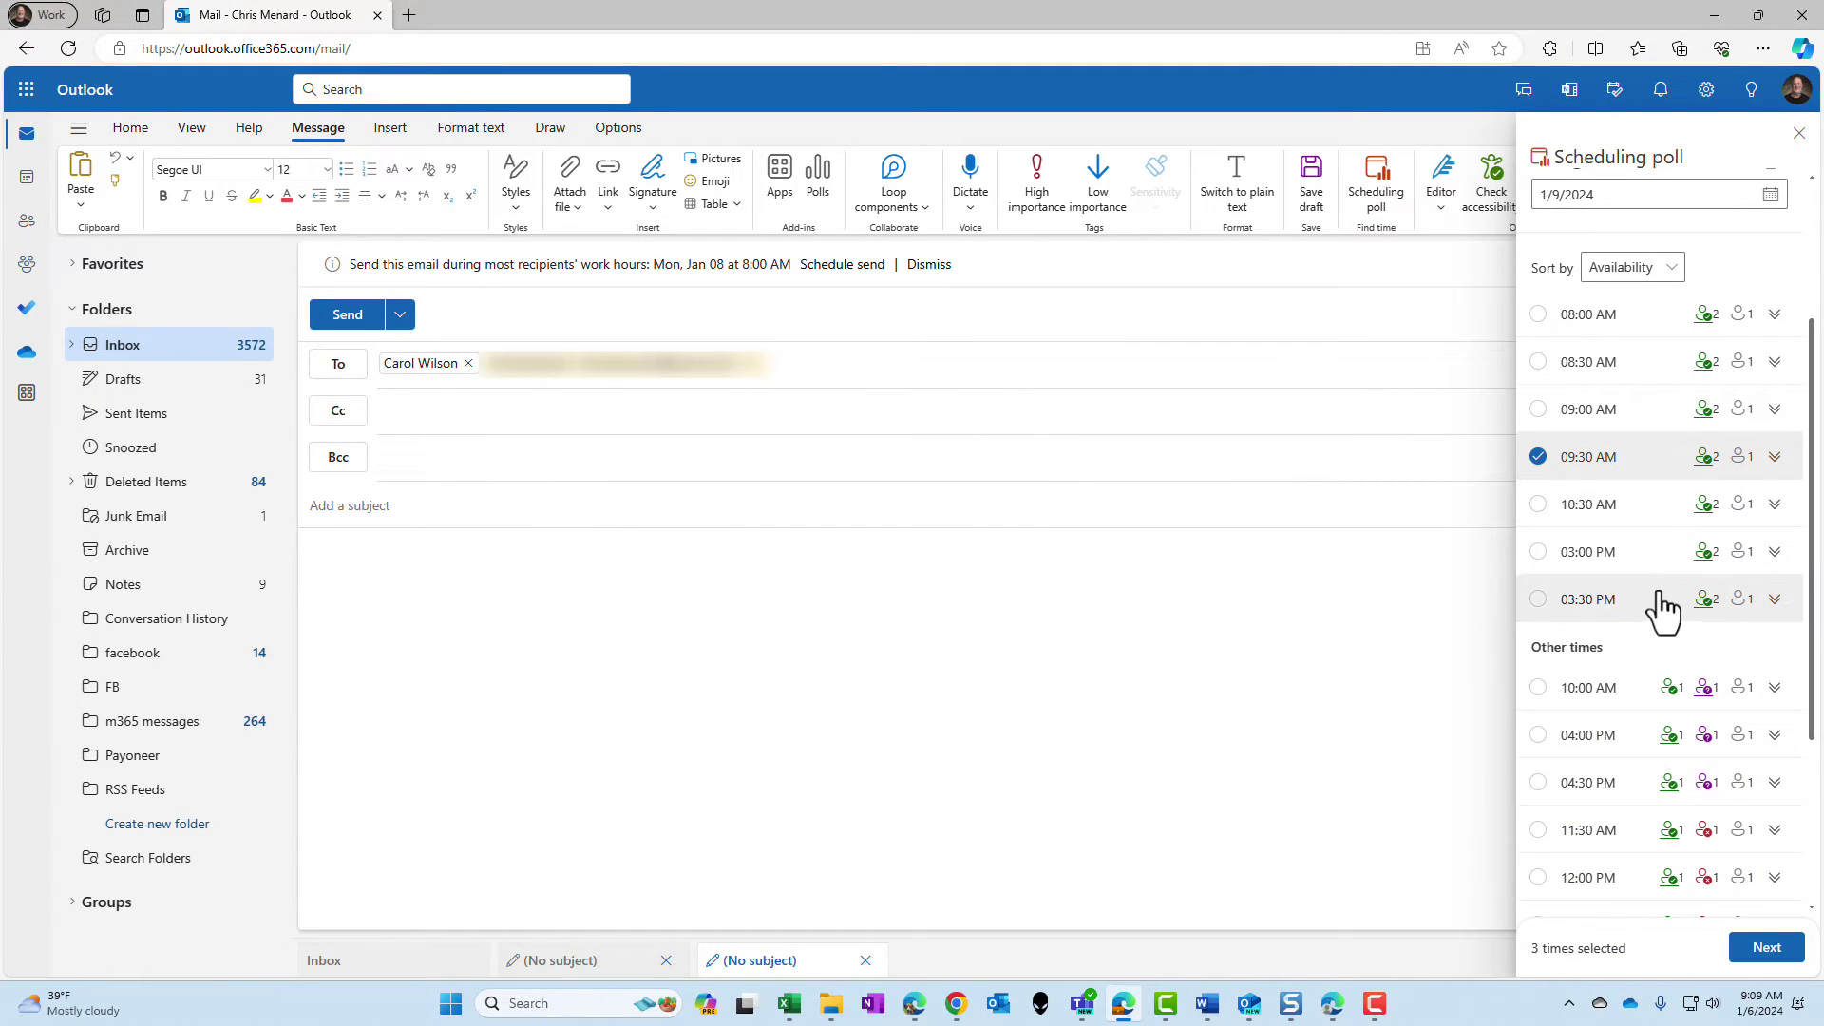
Step: On the review page, turn on Teams meeting and inspect the Manage poll settings checkboxes
{"action": "left_click", "coordinate": [1765, 947]}
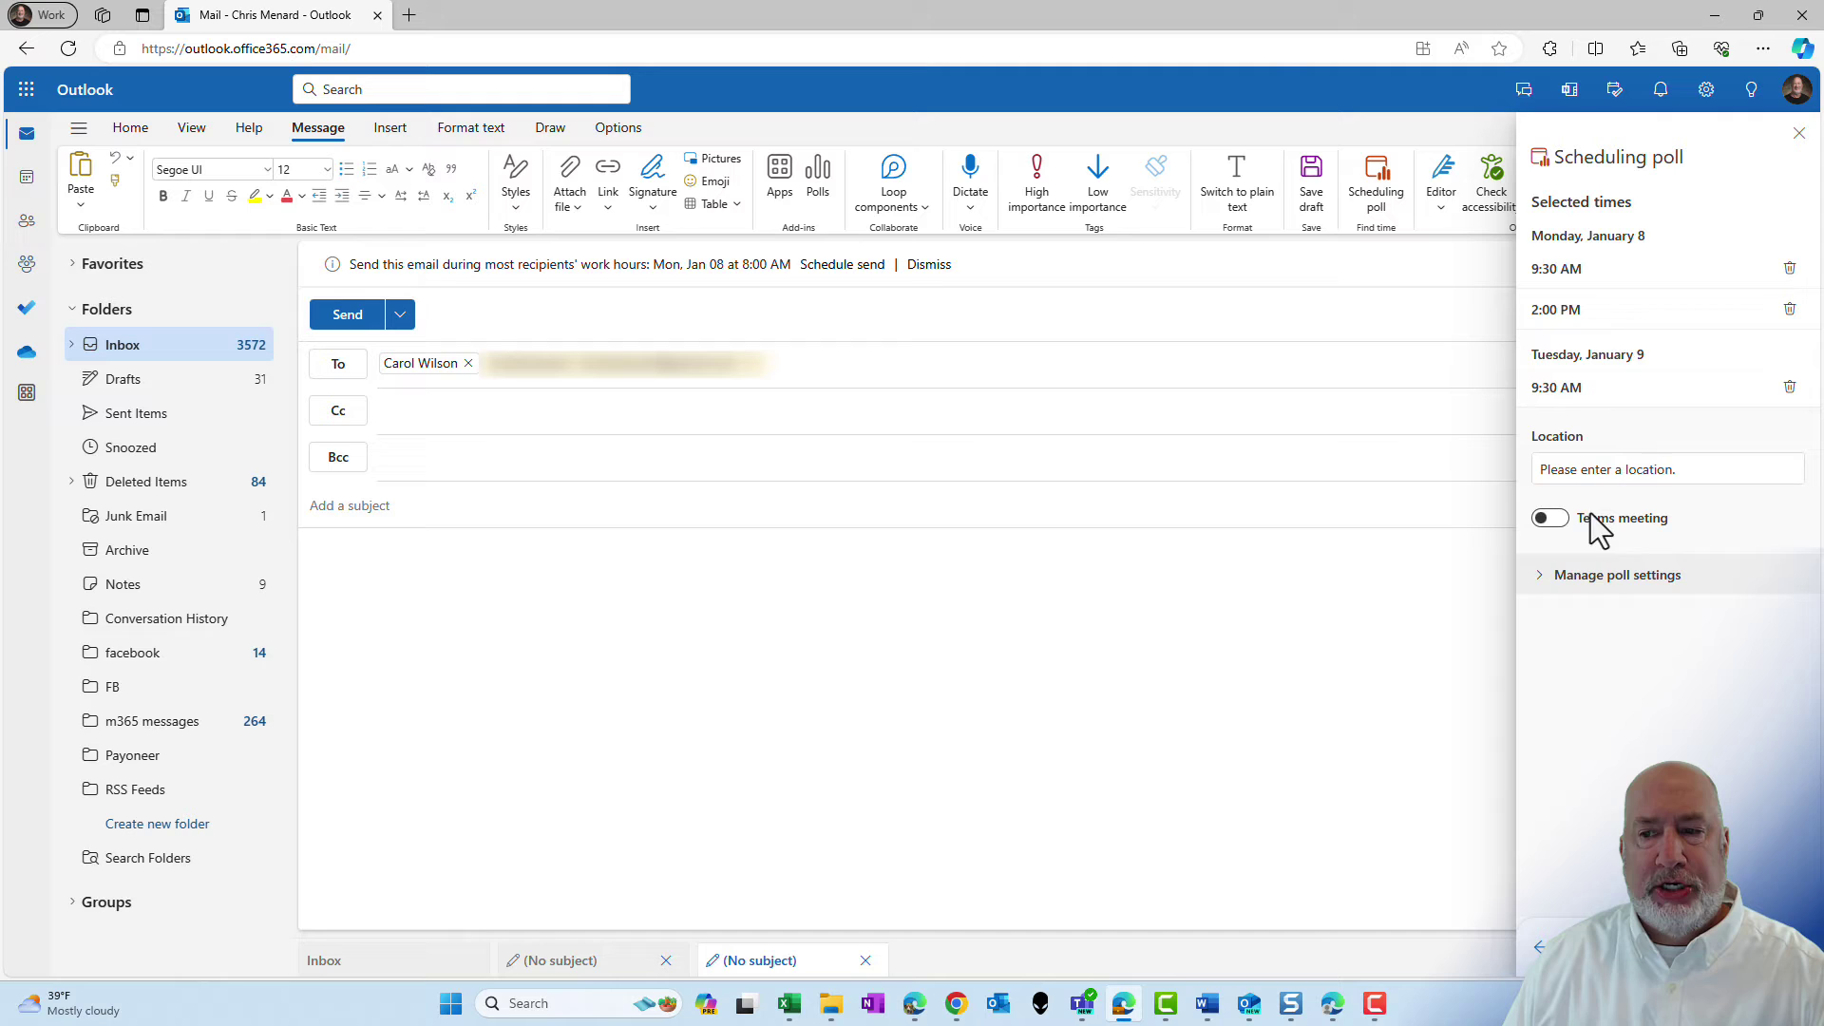
{"action": "left_click", "coordinate": [1559, 522]}
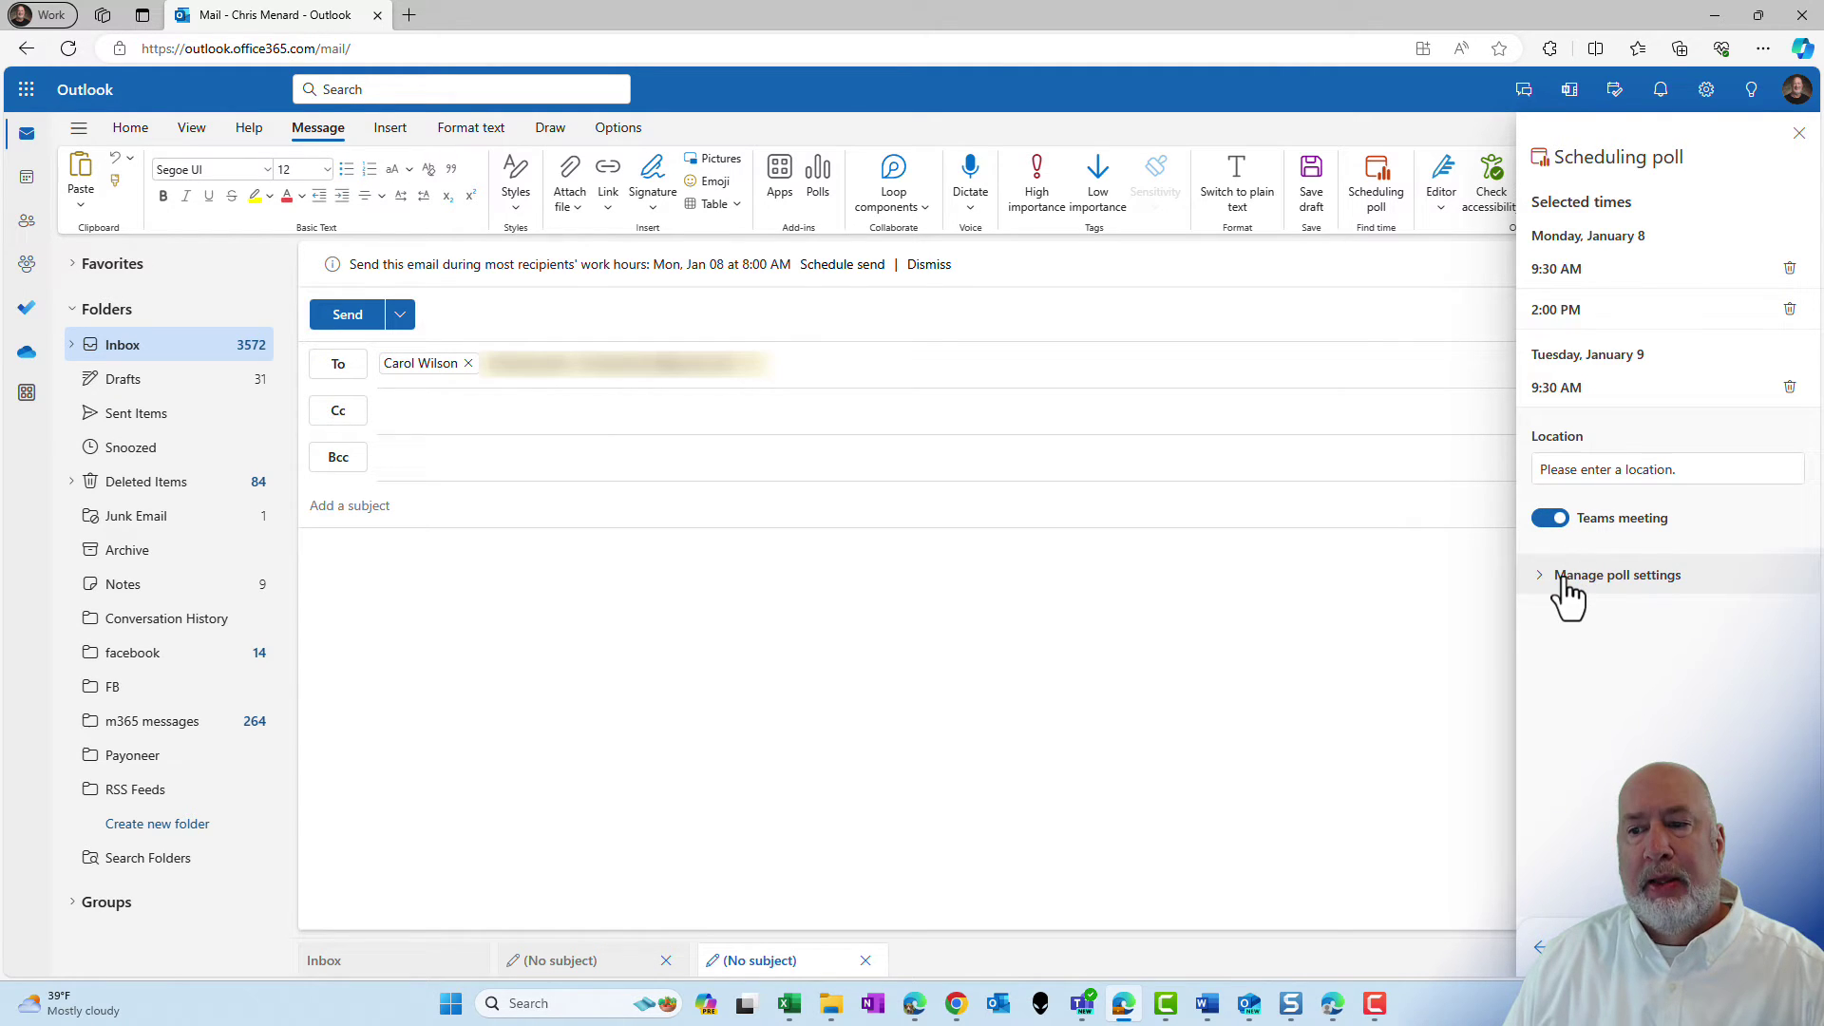
{"action": "left_click", "coordinate": [1555, 577]}
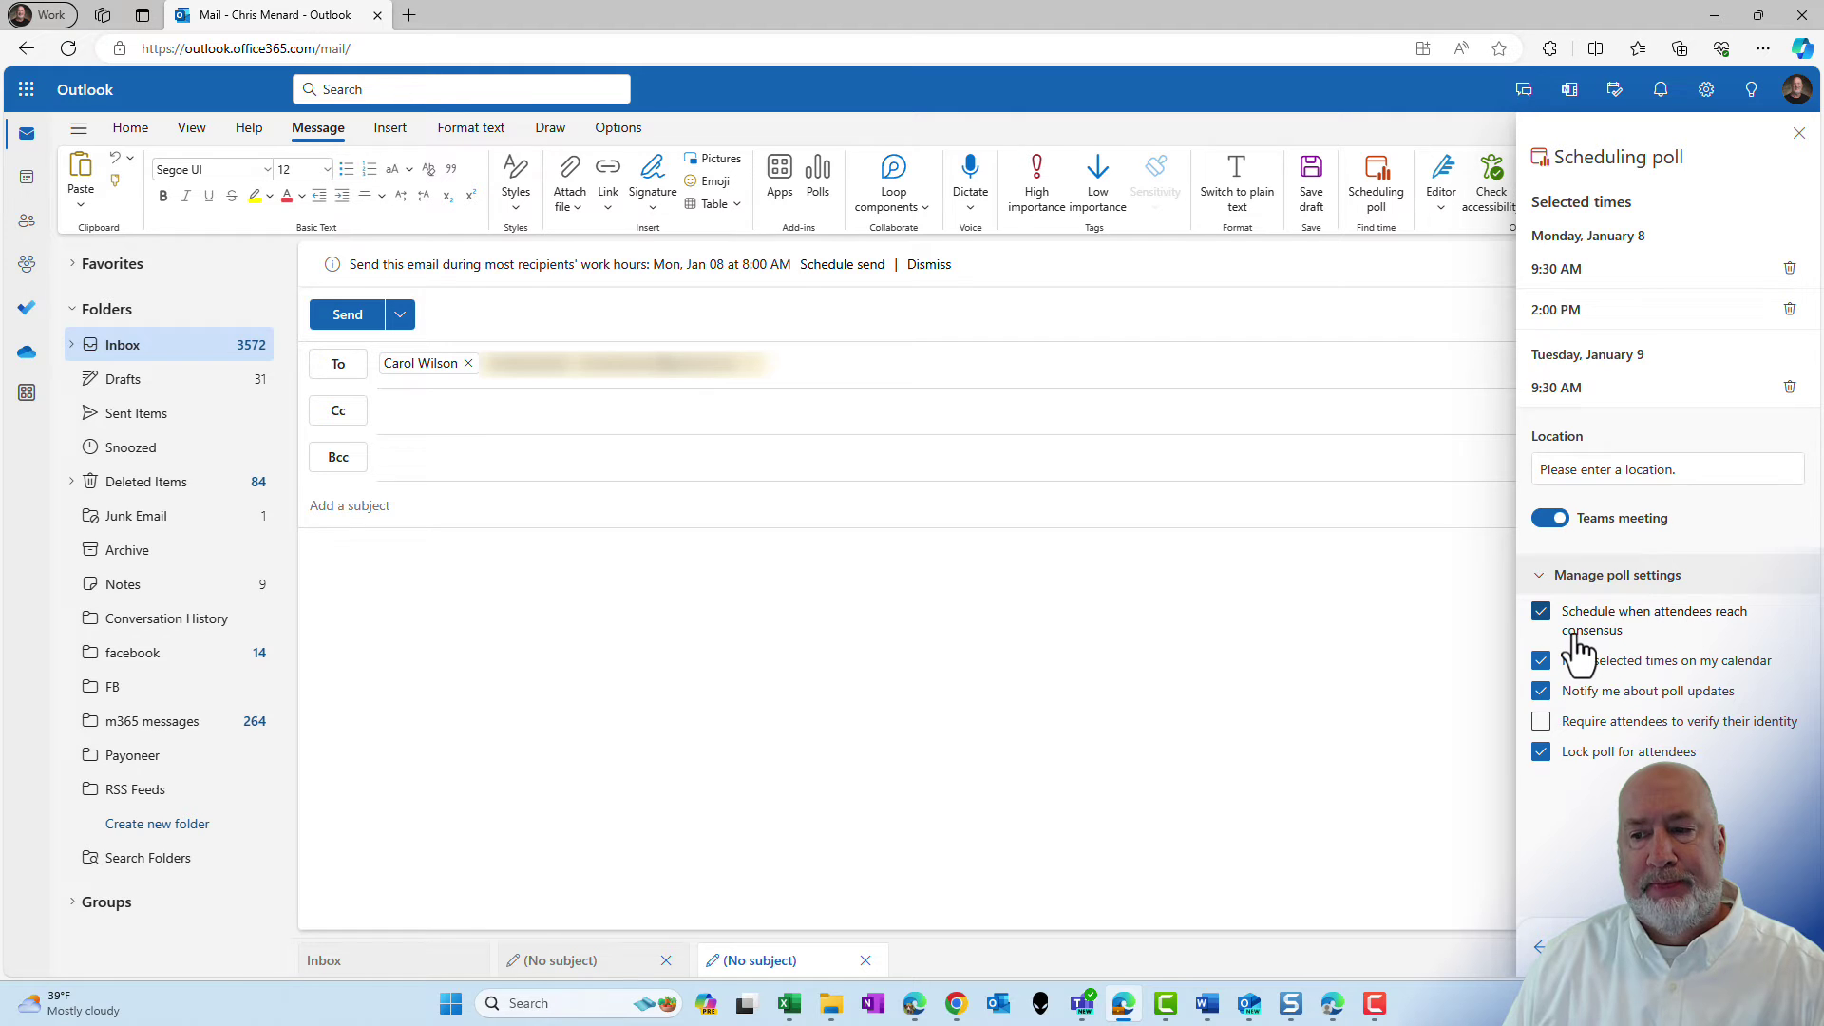
{"action": "mouse_move", "coordinate": [1588, 643]}
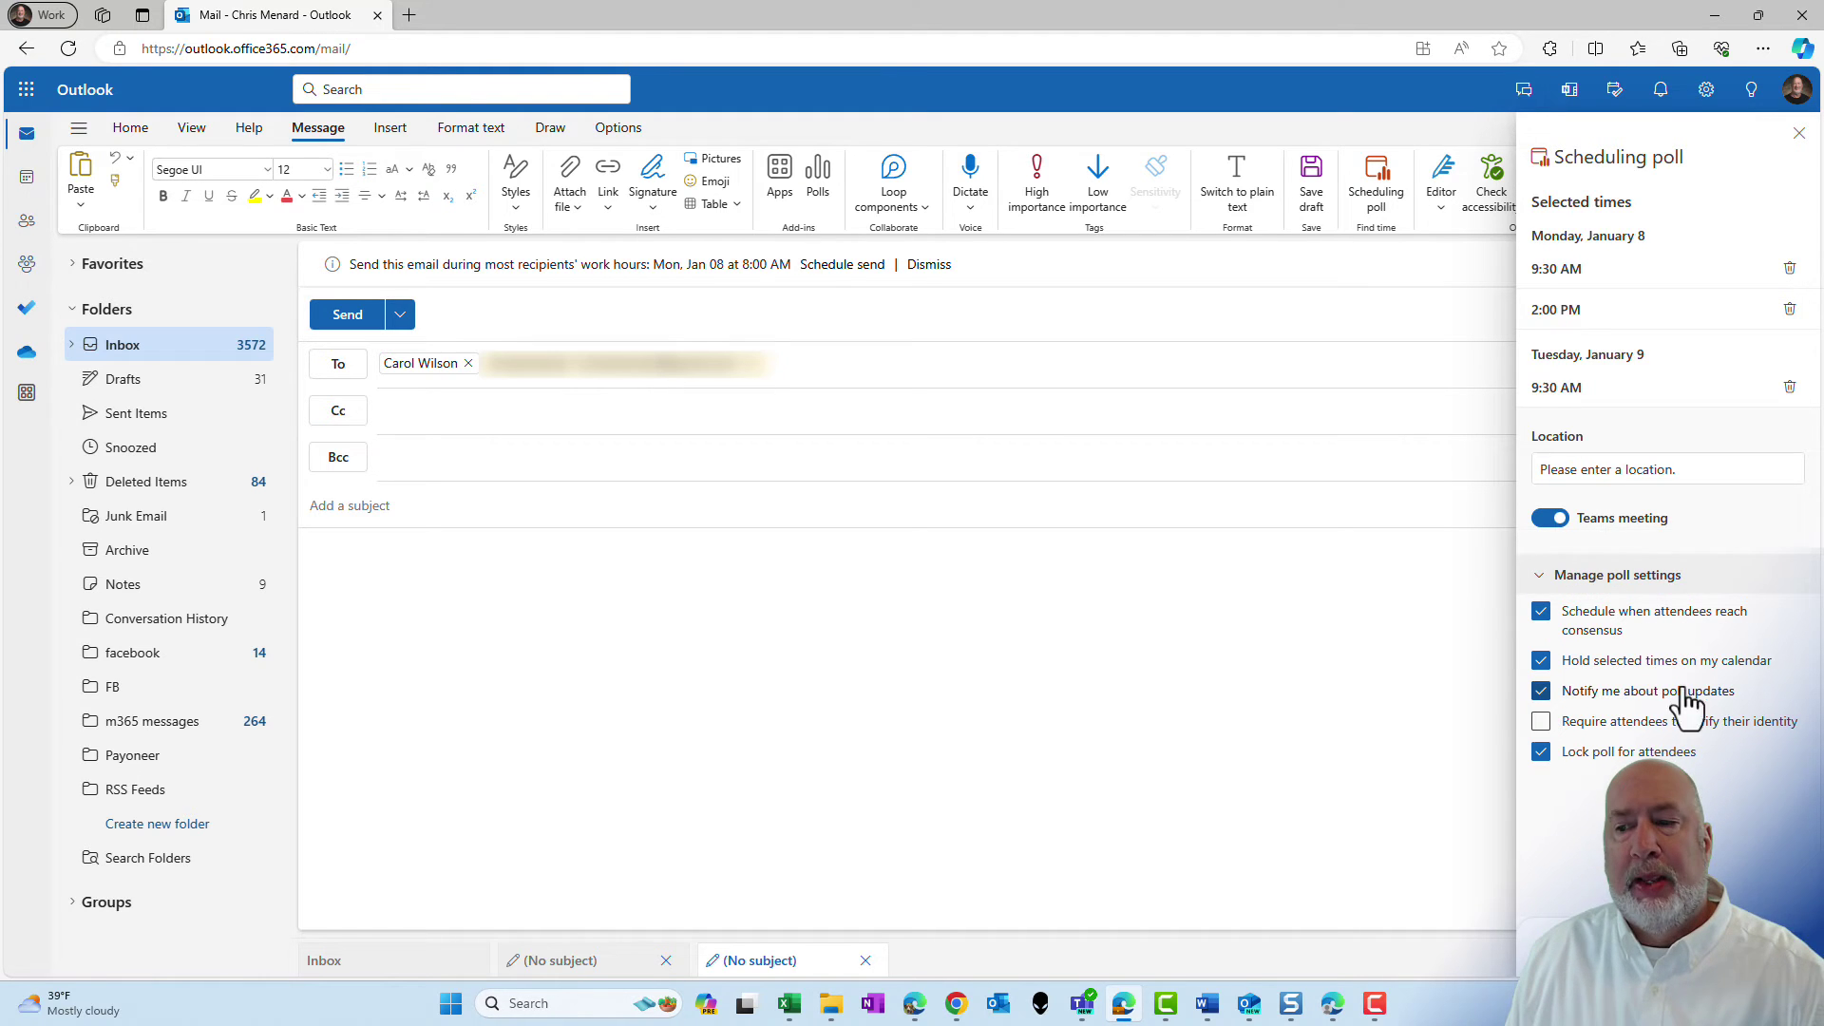
{"action": "mouse_move", "coordinate": [1581, 682]}
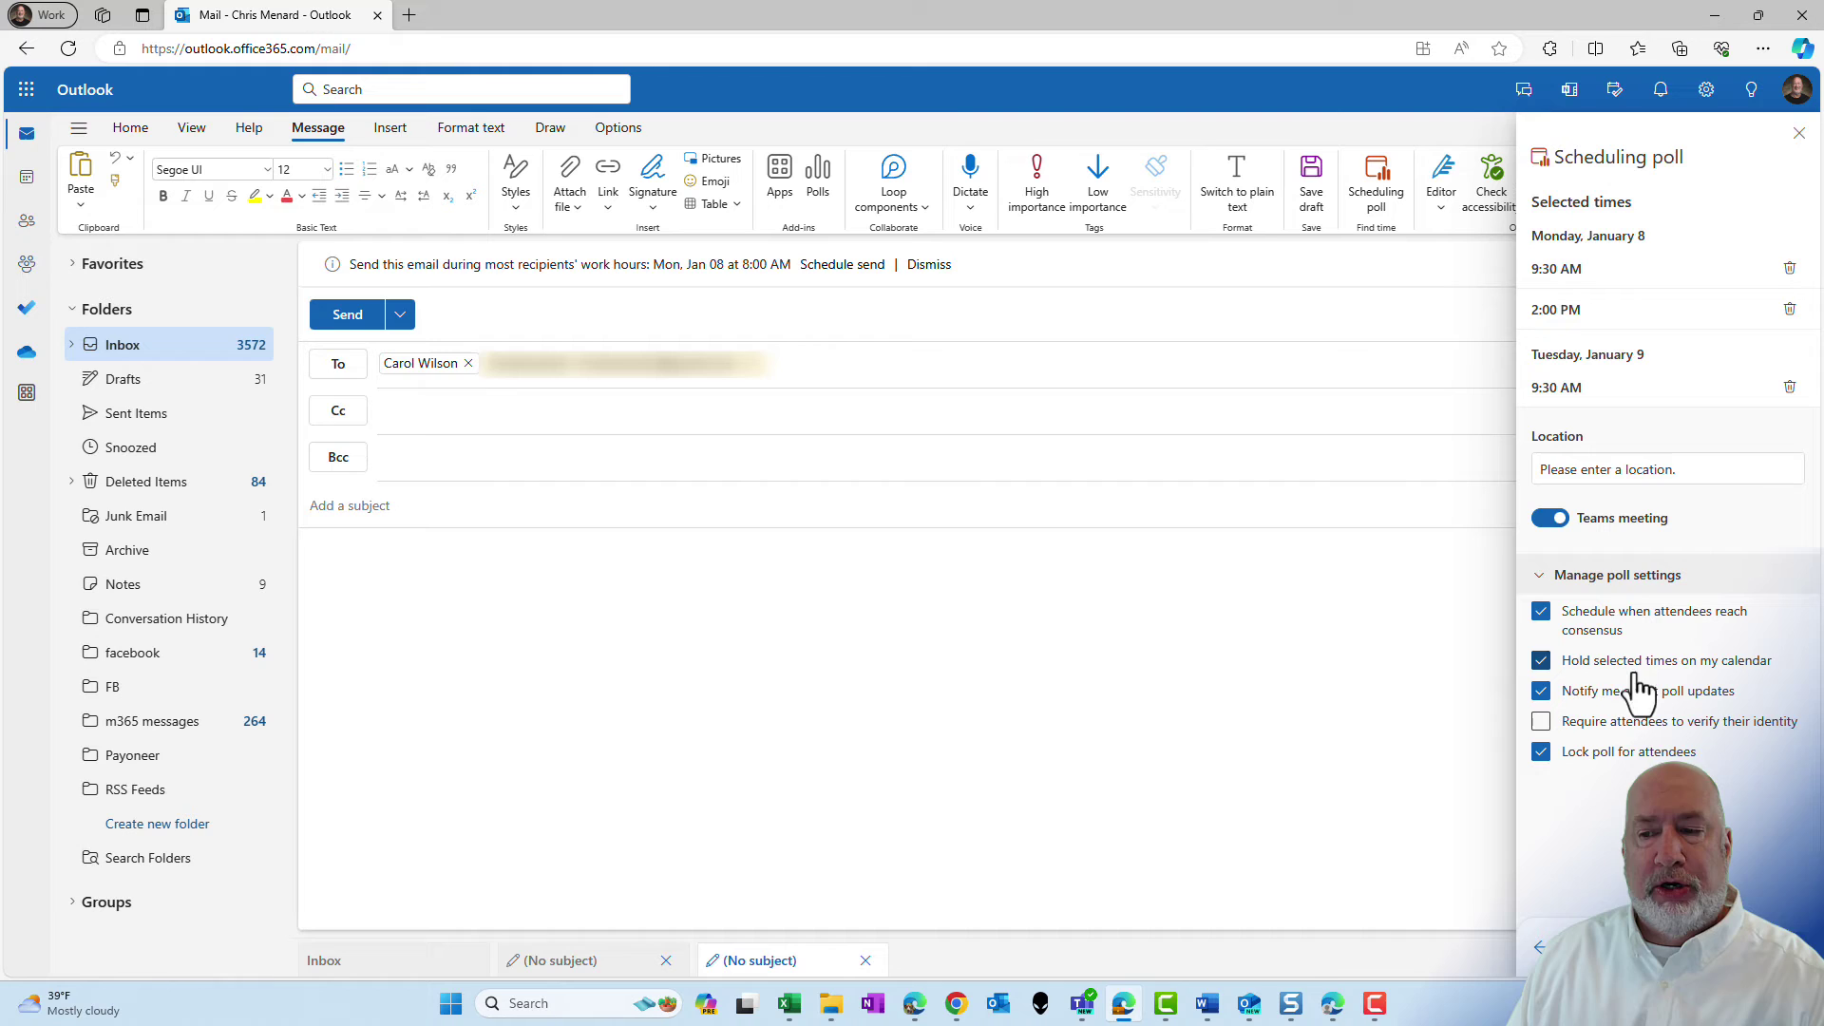
{"action": "mouse_move", "coordinate": [1715, 636]}
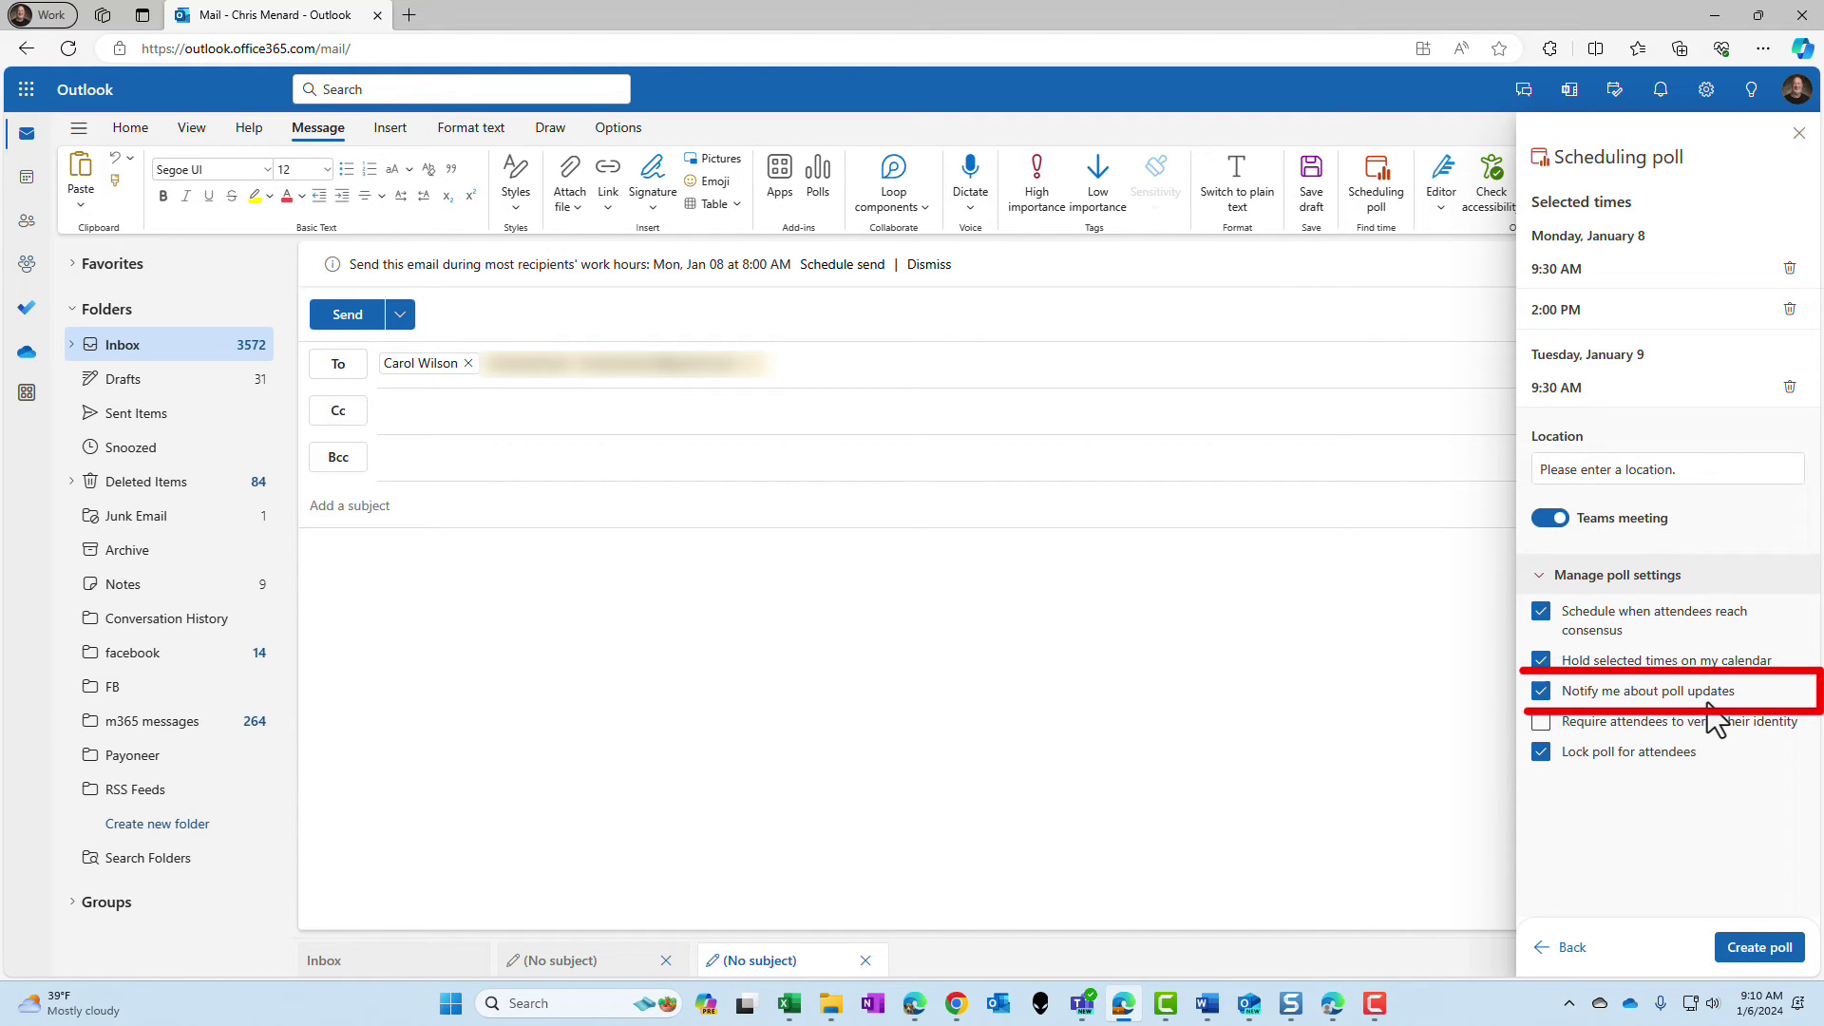
{"action": "mouse_move", "coordinate": [1621, 746]}
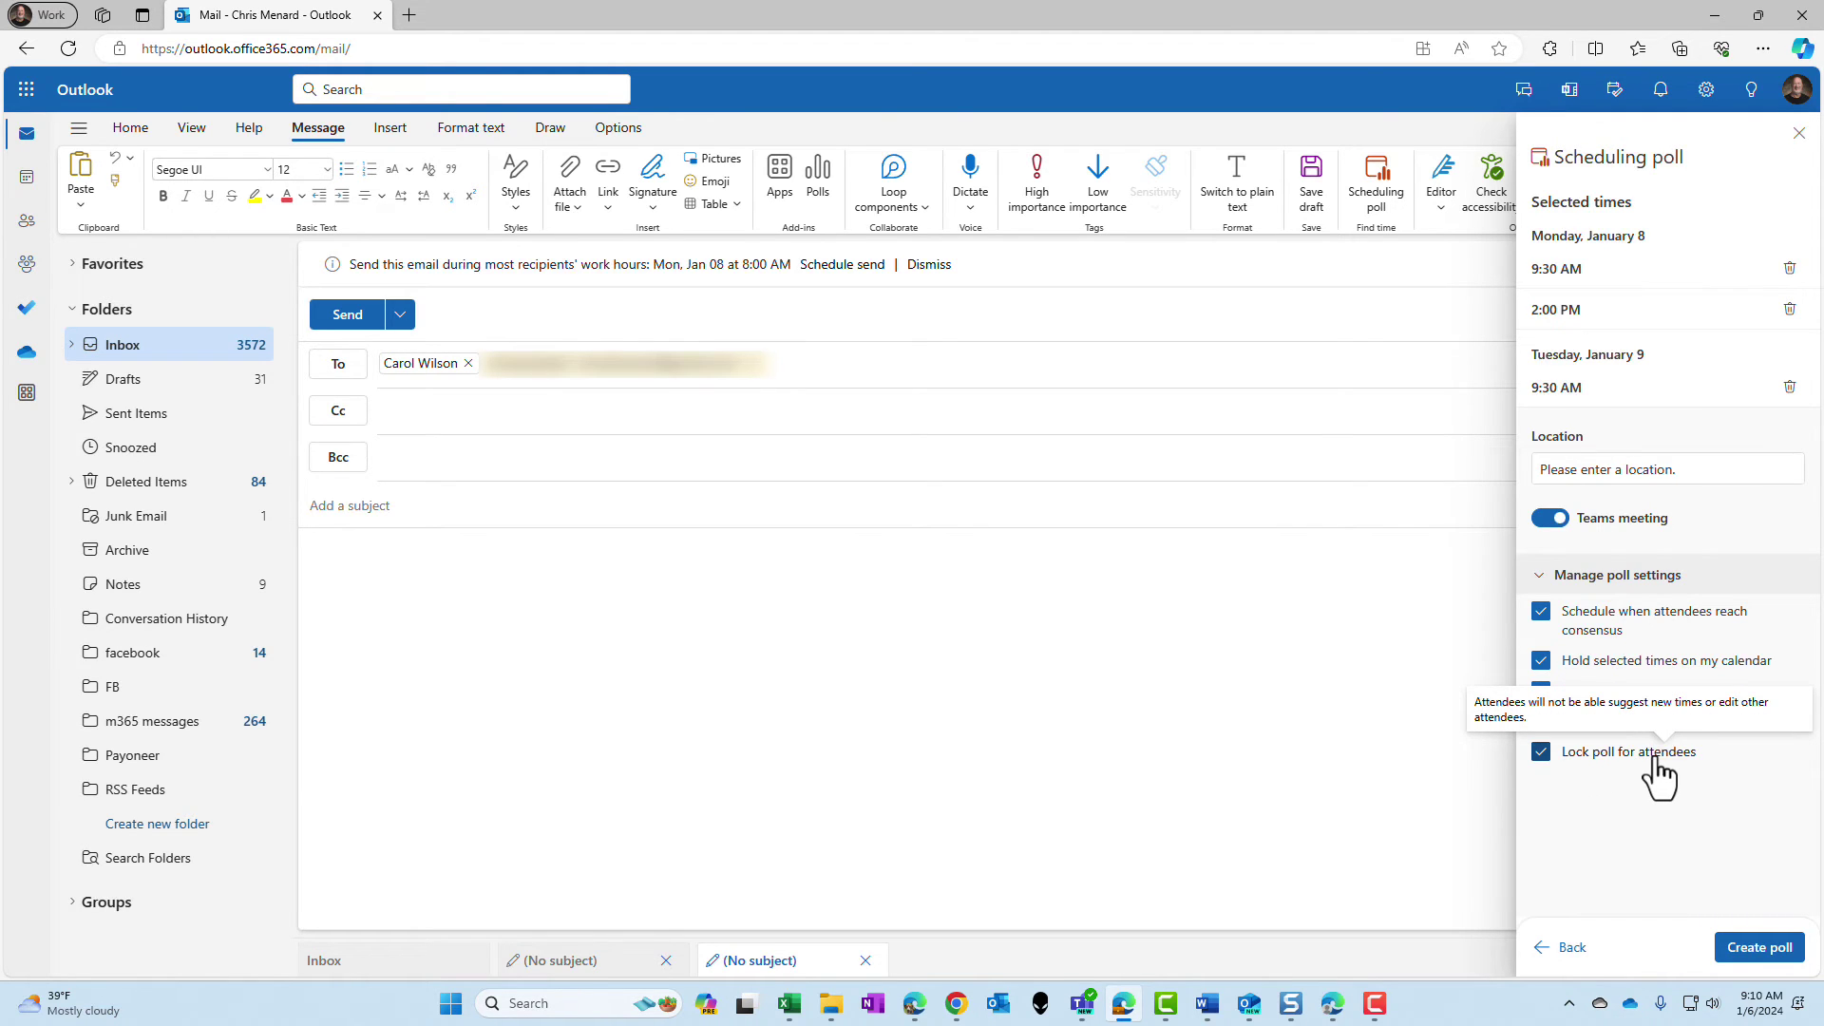
Step: Insert the poll card into the draft, close the poll pane, and return to the message body
{"action": "left_click", "coordinate": [1767, 946]}
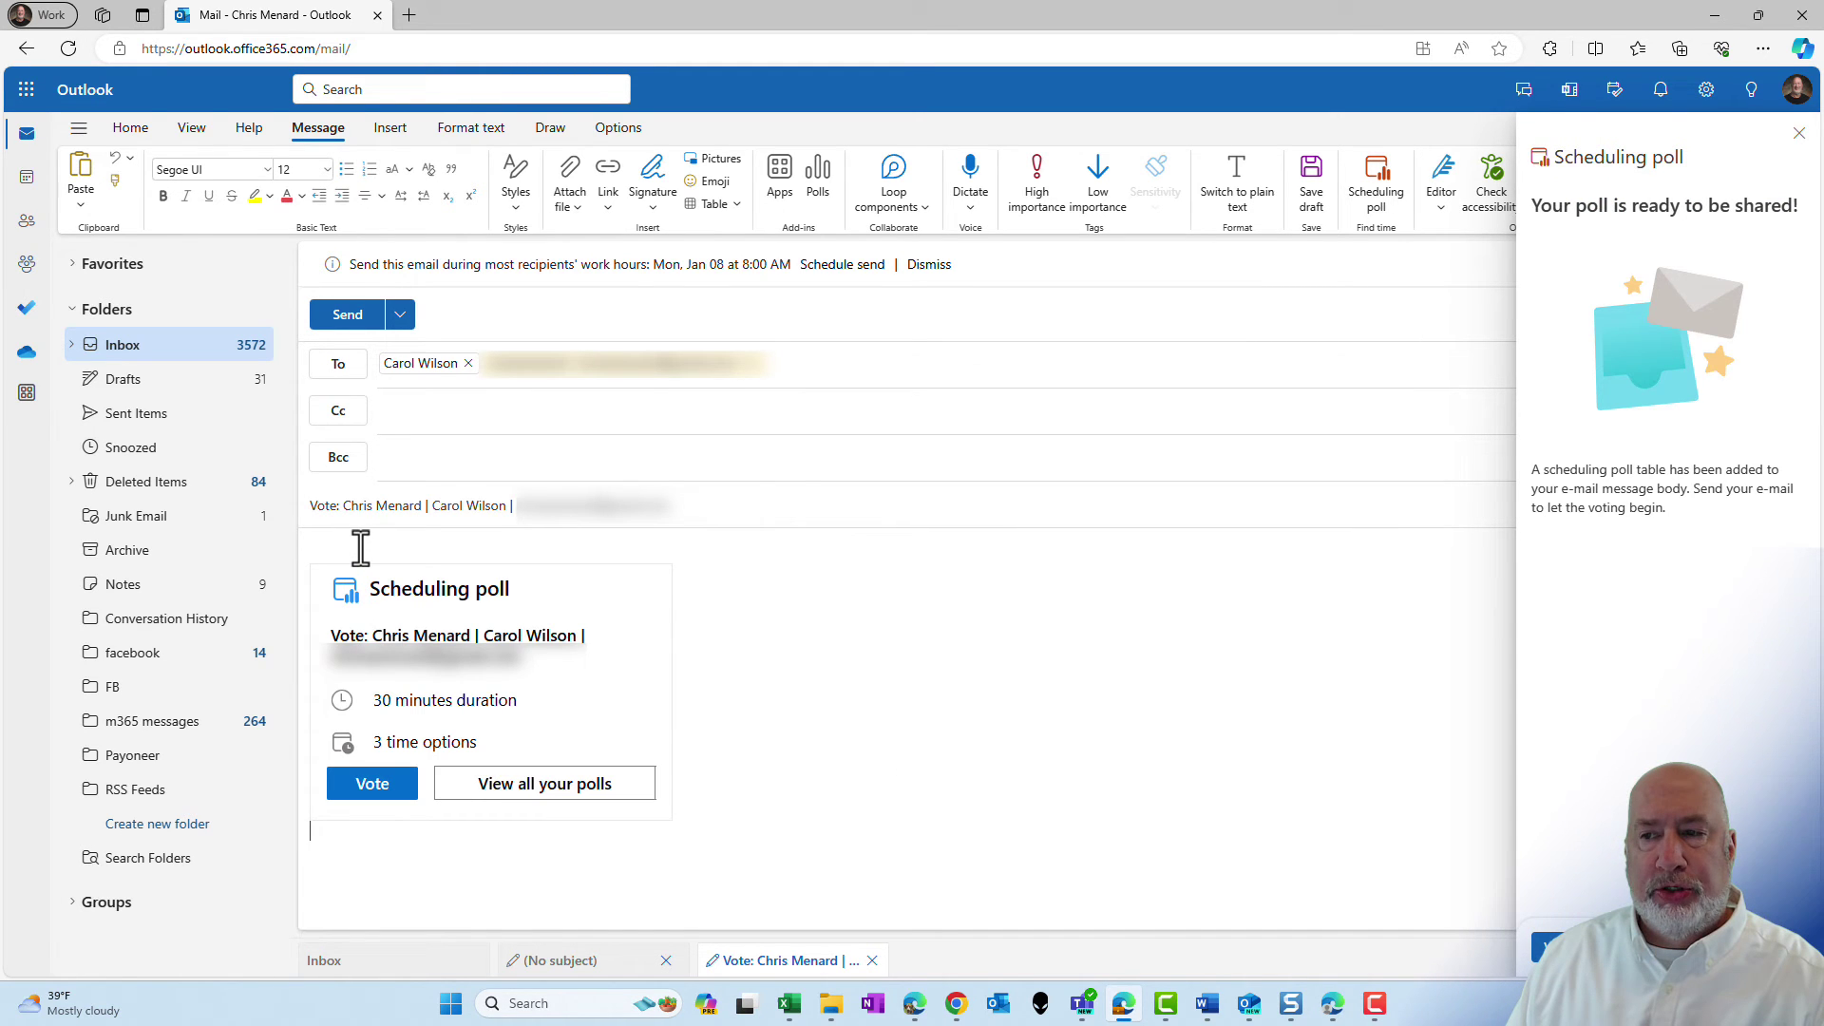
{"action": "left_click", "coordinate": [1799, 133]}
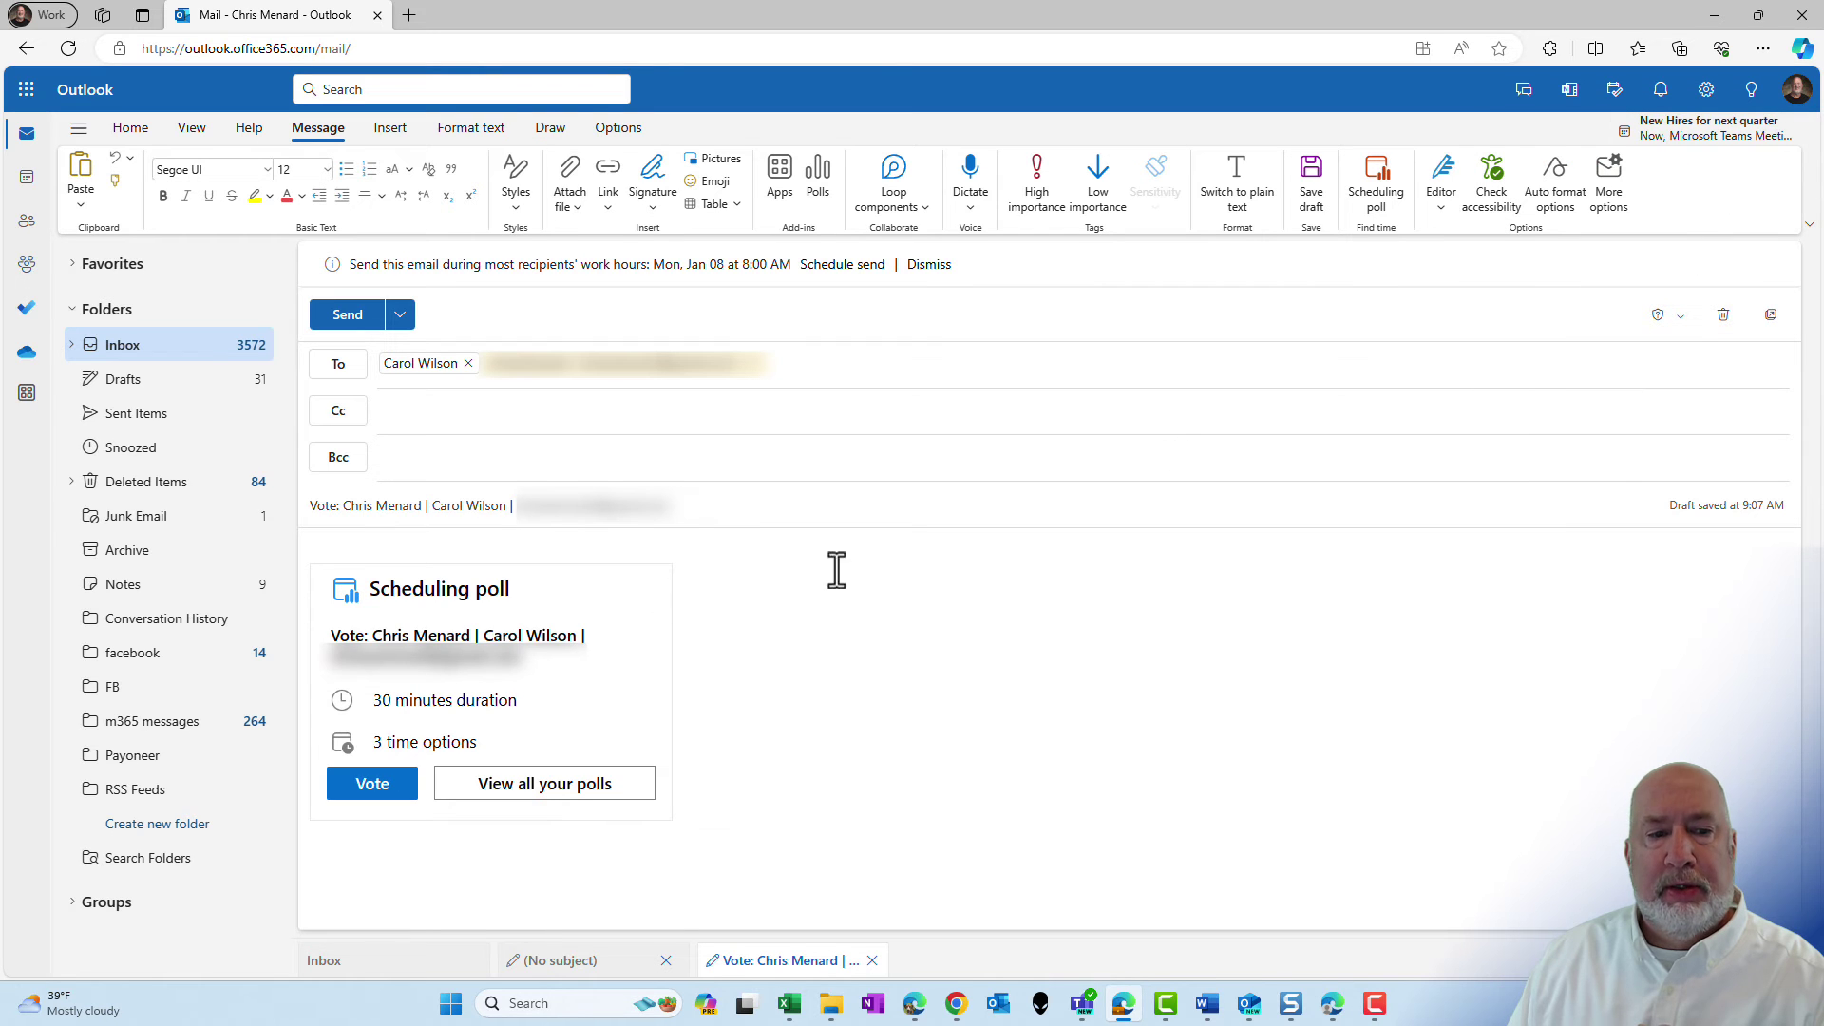
{"action": "left_click", "coordinate": [402, 550]}
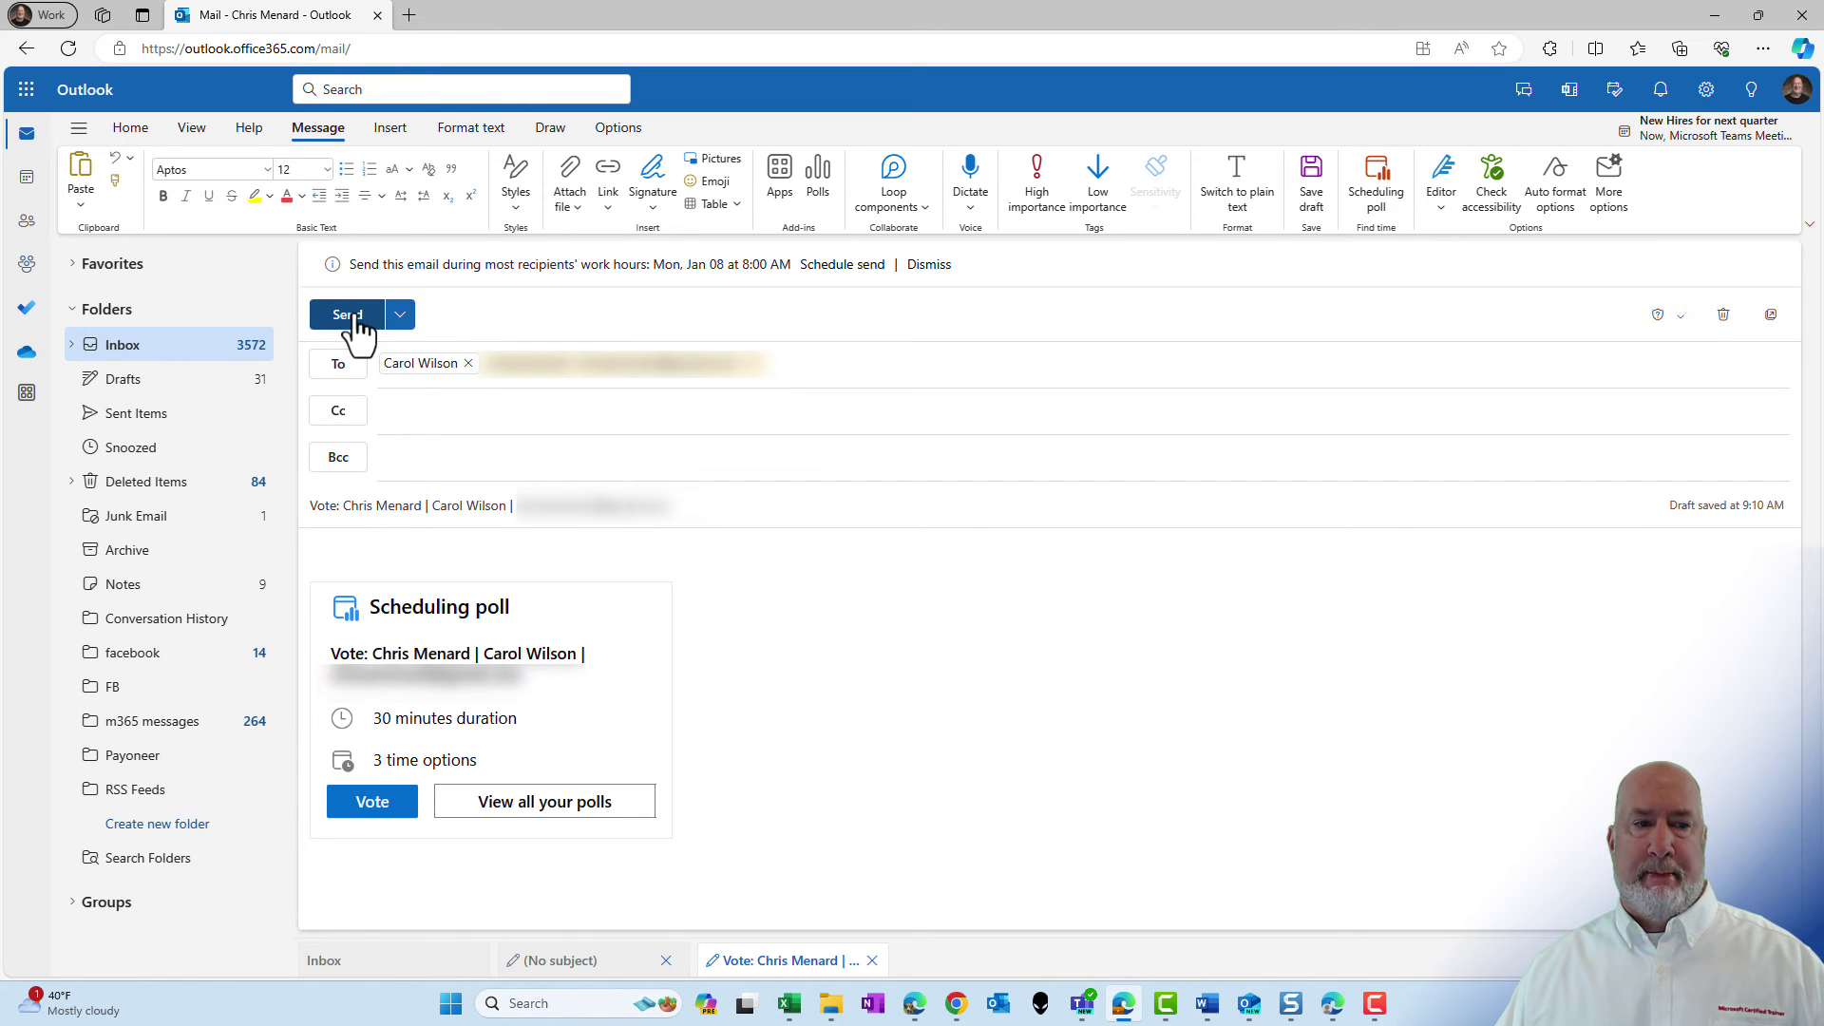
Step: Send the poll, check the January 8–12 work week's HOLD entries, then switch to the attendee's mailbox
{"action": "left_click", "coordinate": [348, 314]}
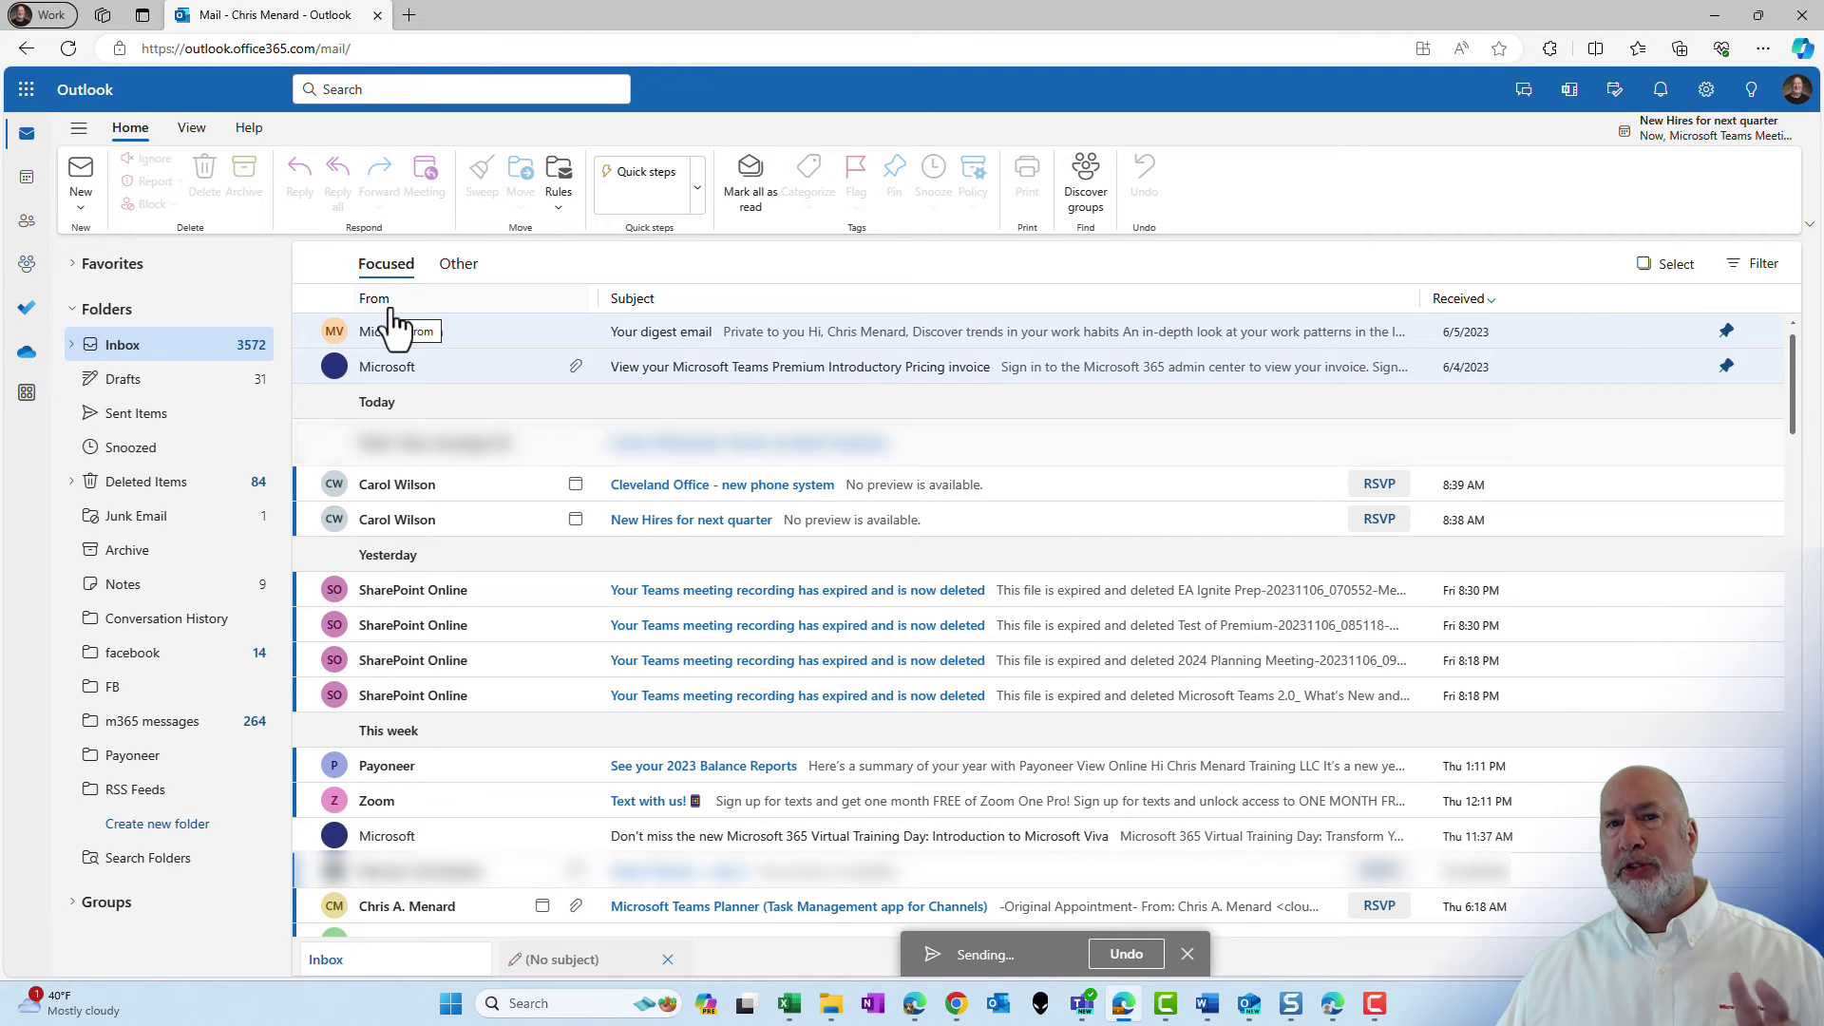
{"action": "left_click", "coordinate": [28, 181]}
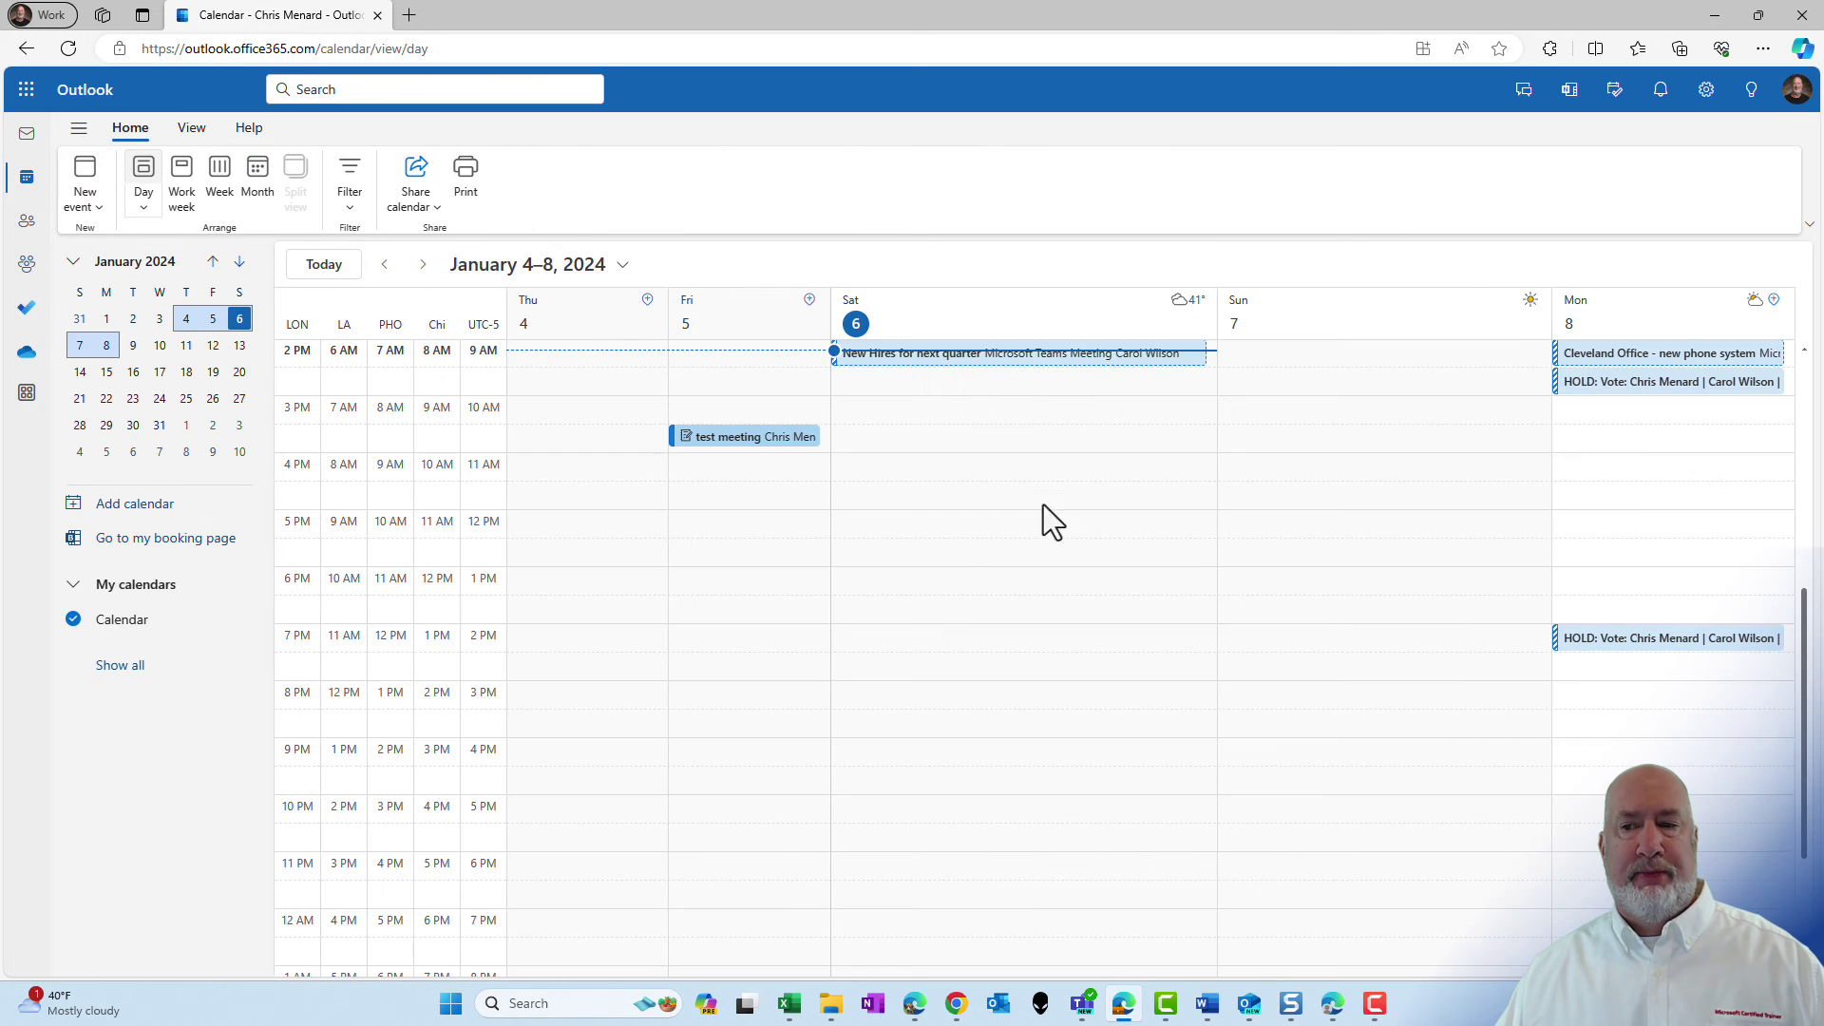
{"action": "left_click", "coordinate": [190, 204]}
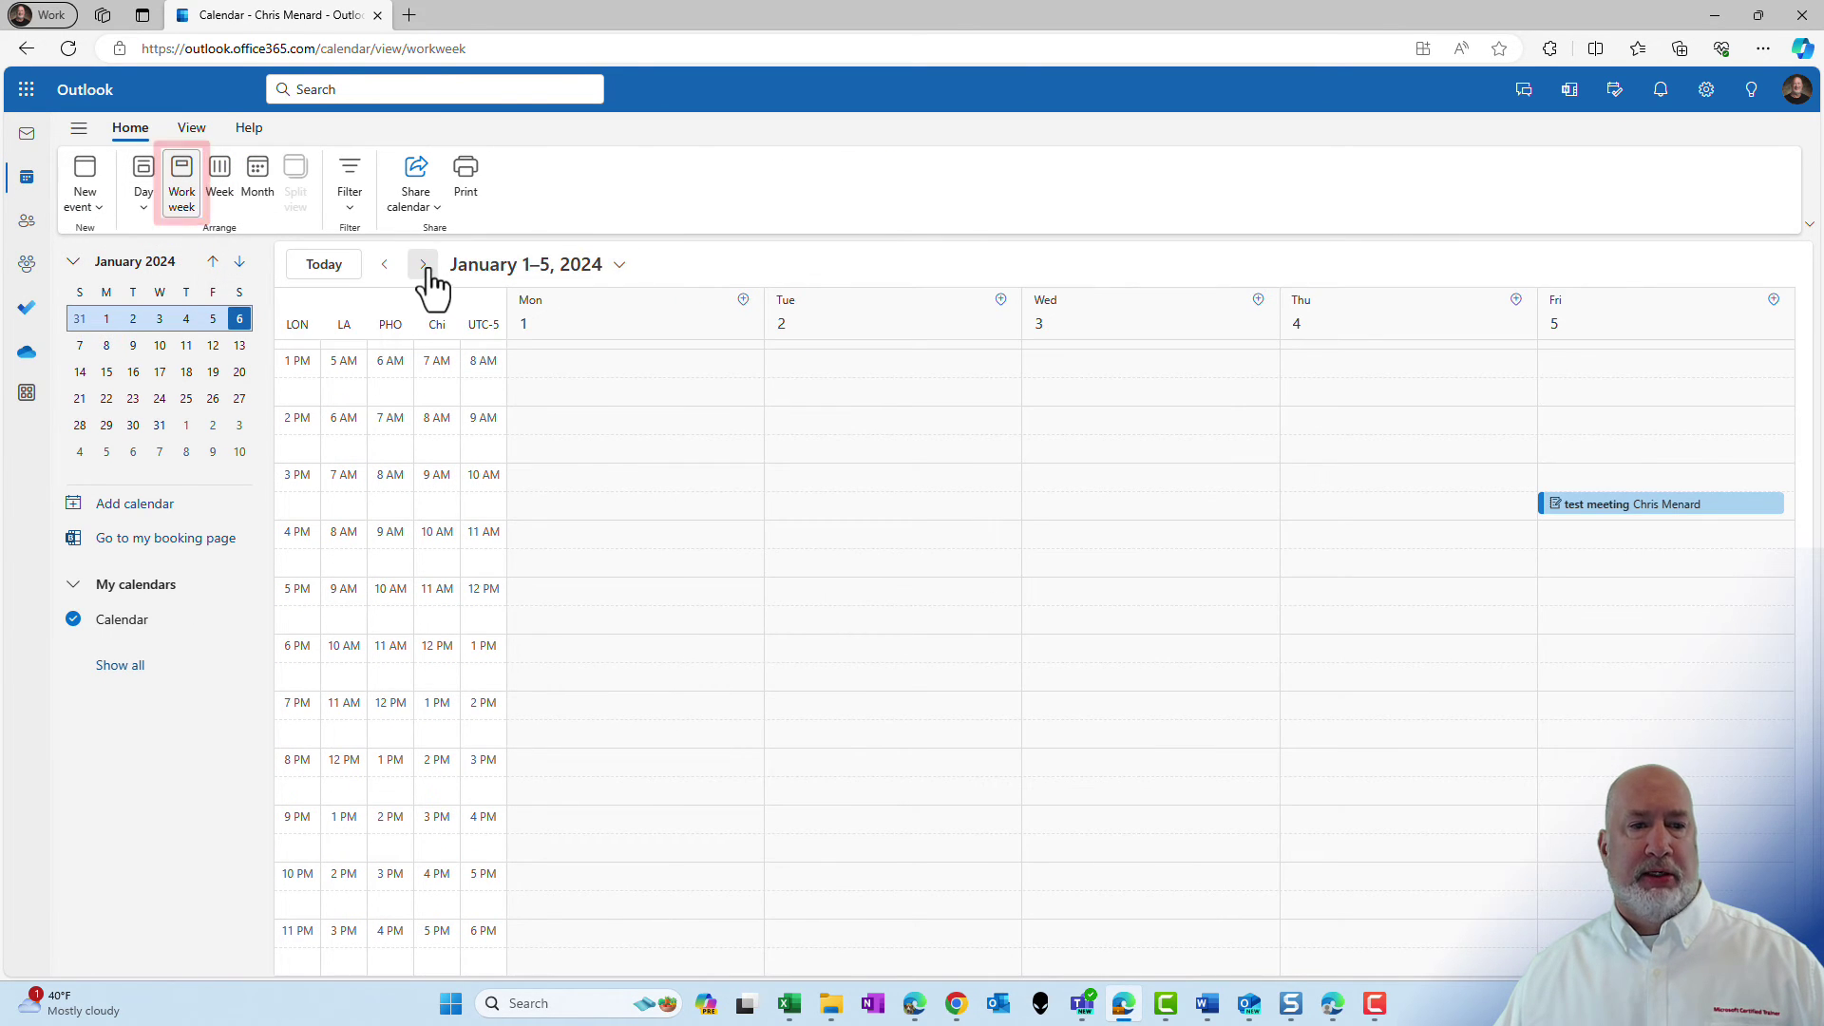
{"action": "left_click", "coordinate": [423, 265]}
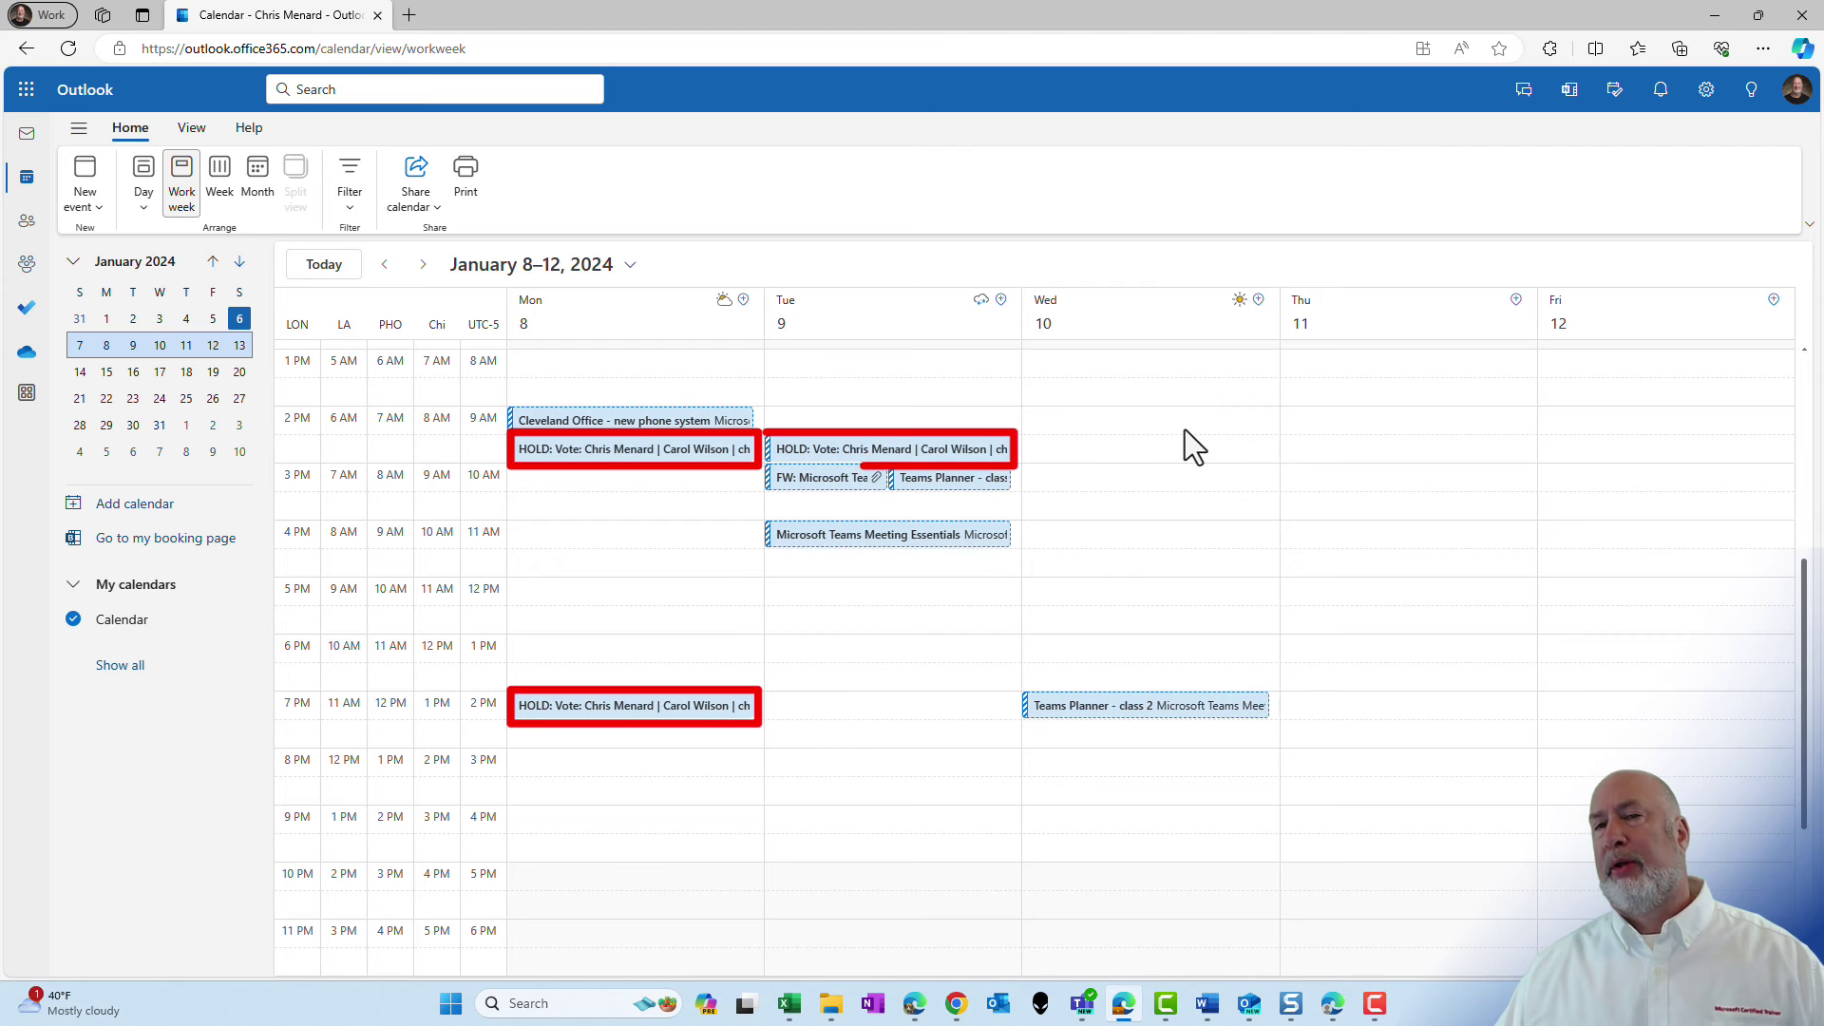
{"action": "key", "text": "alt+Tab"}
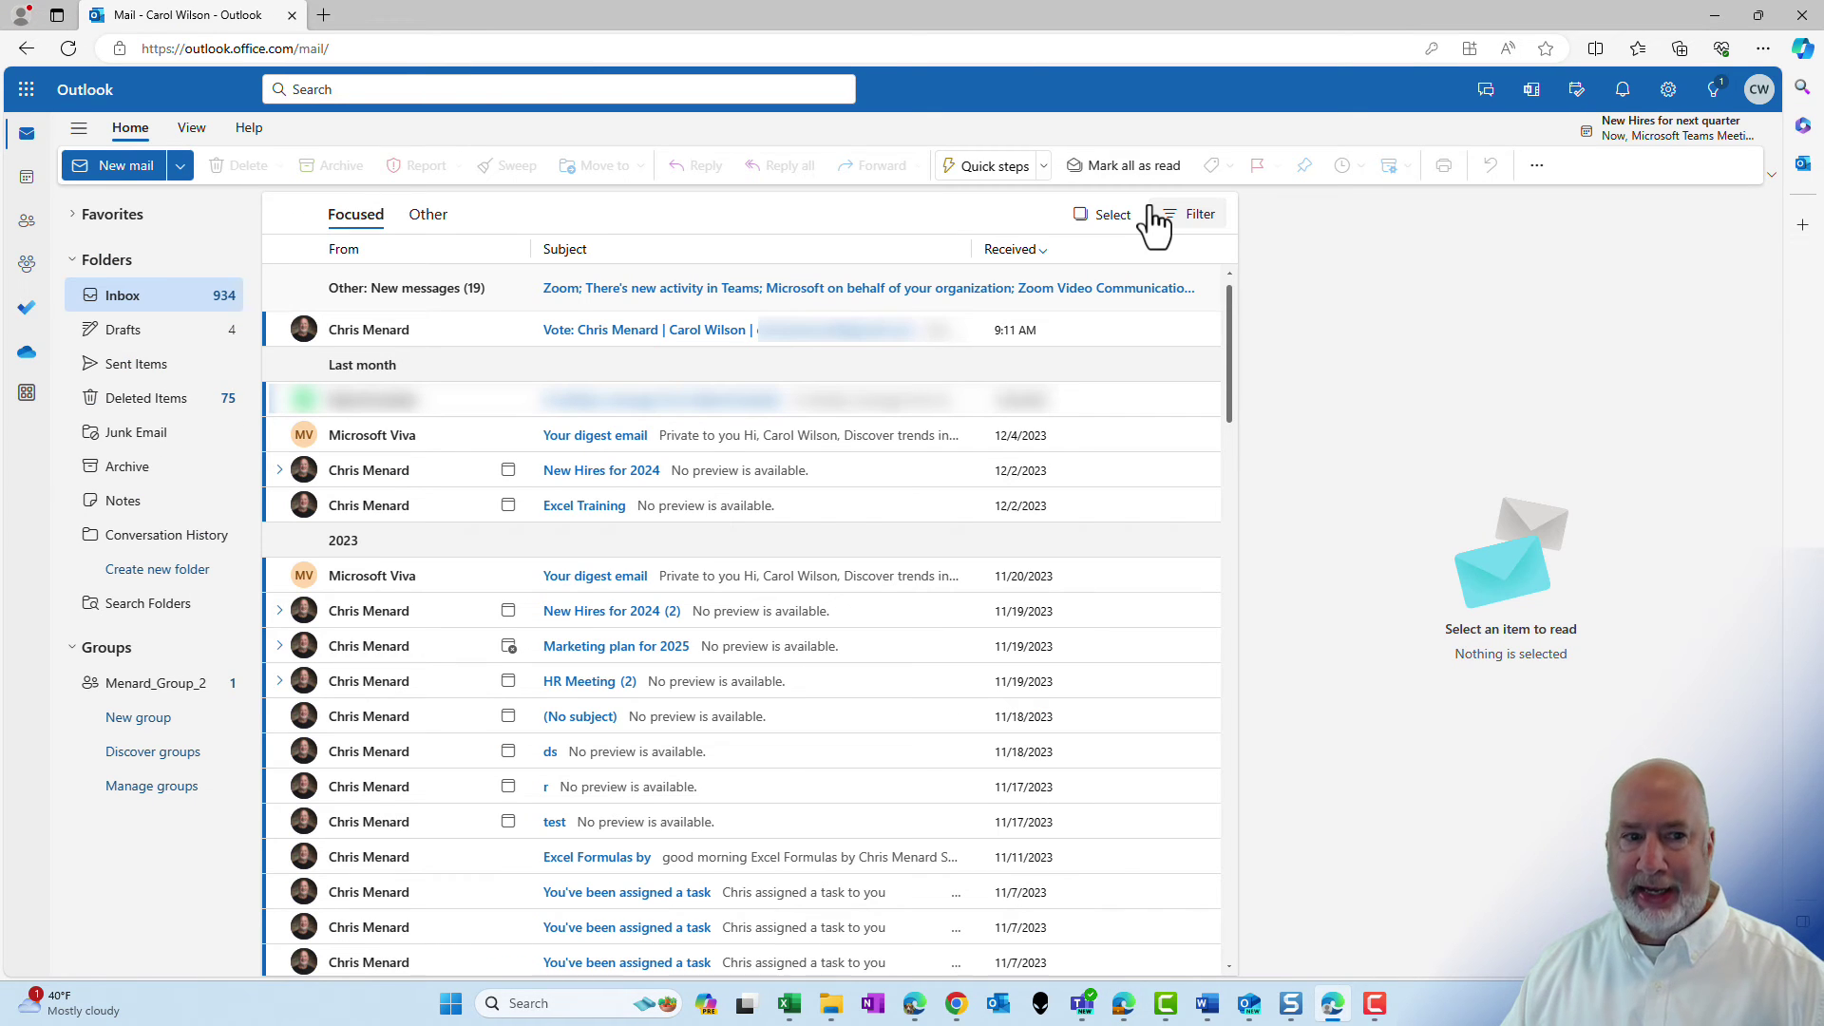
Step: Open the Vote scheduling poll email in its own maximized window
{"action": "double_click", "coordinate": [604, 329]}
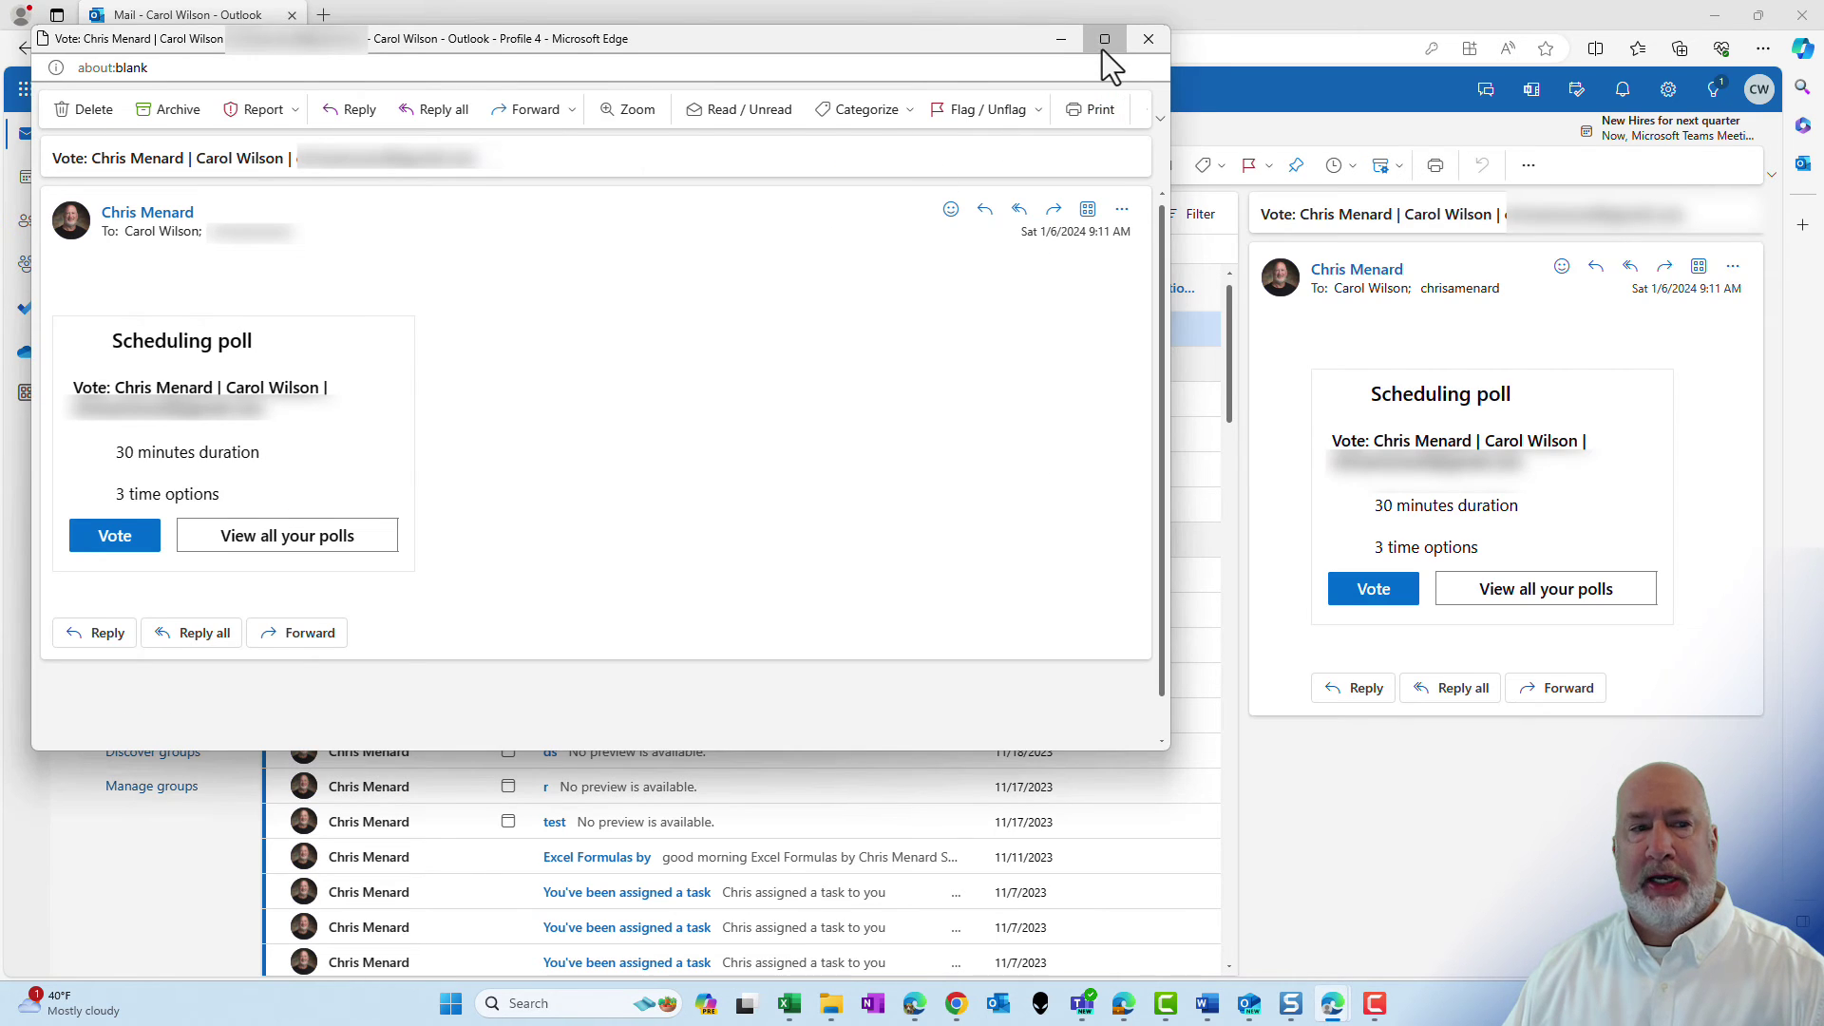
{"action": "left_click", "coordinate": [1104, 40]}
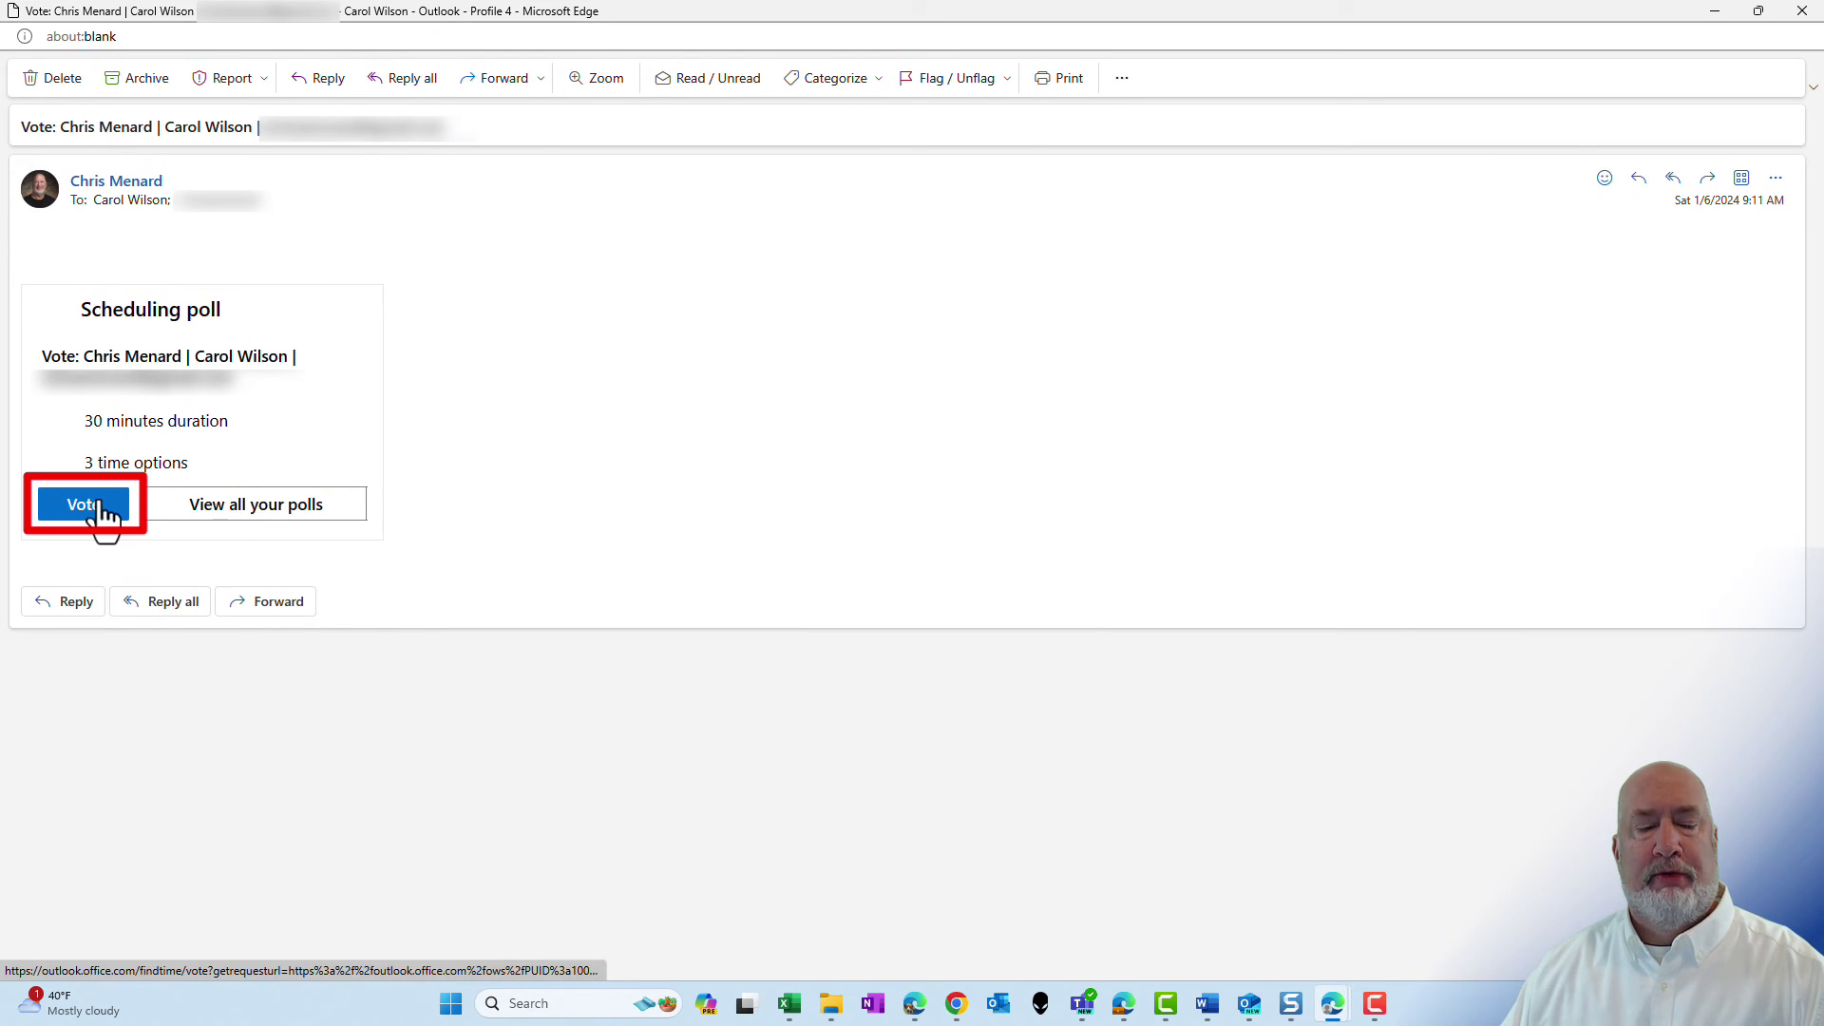
Step: On FindTime's voting page, mark Monday 9:30 AM preferred, 2:00 PM yes, Tuesday 9:30 AM no, and submit
{"action": "left_click", "coordinate": [700, 442]}
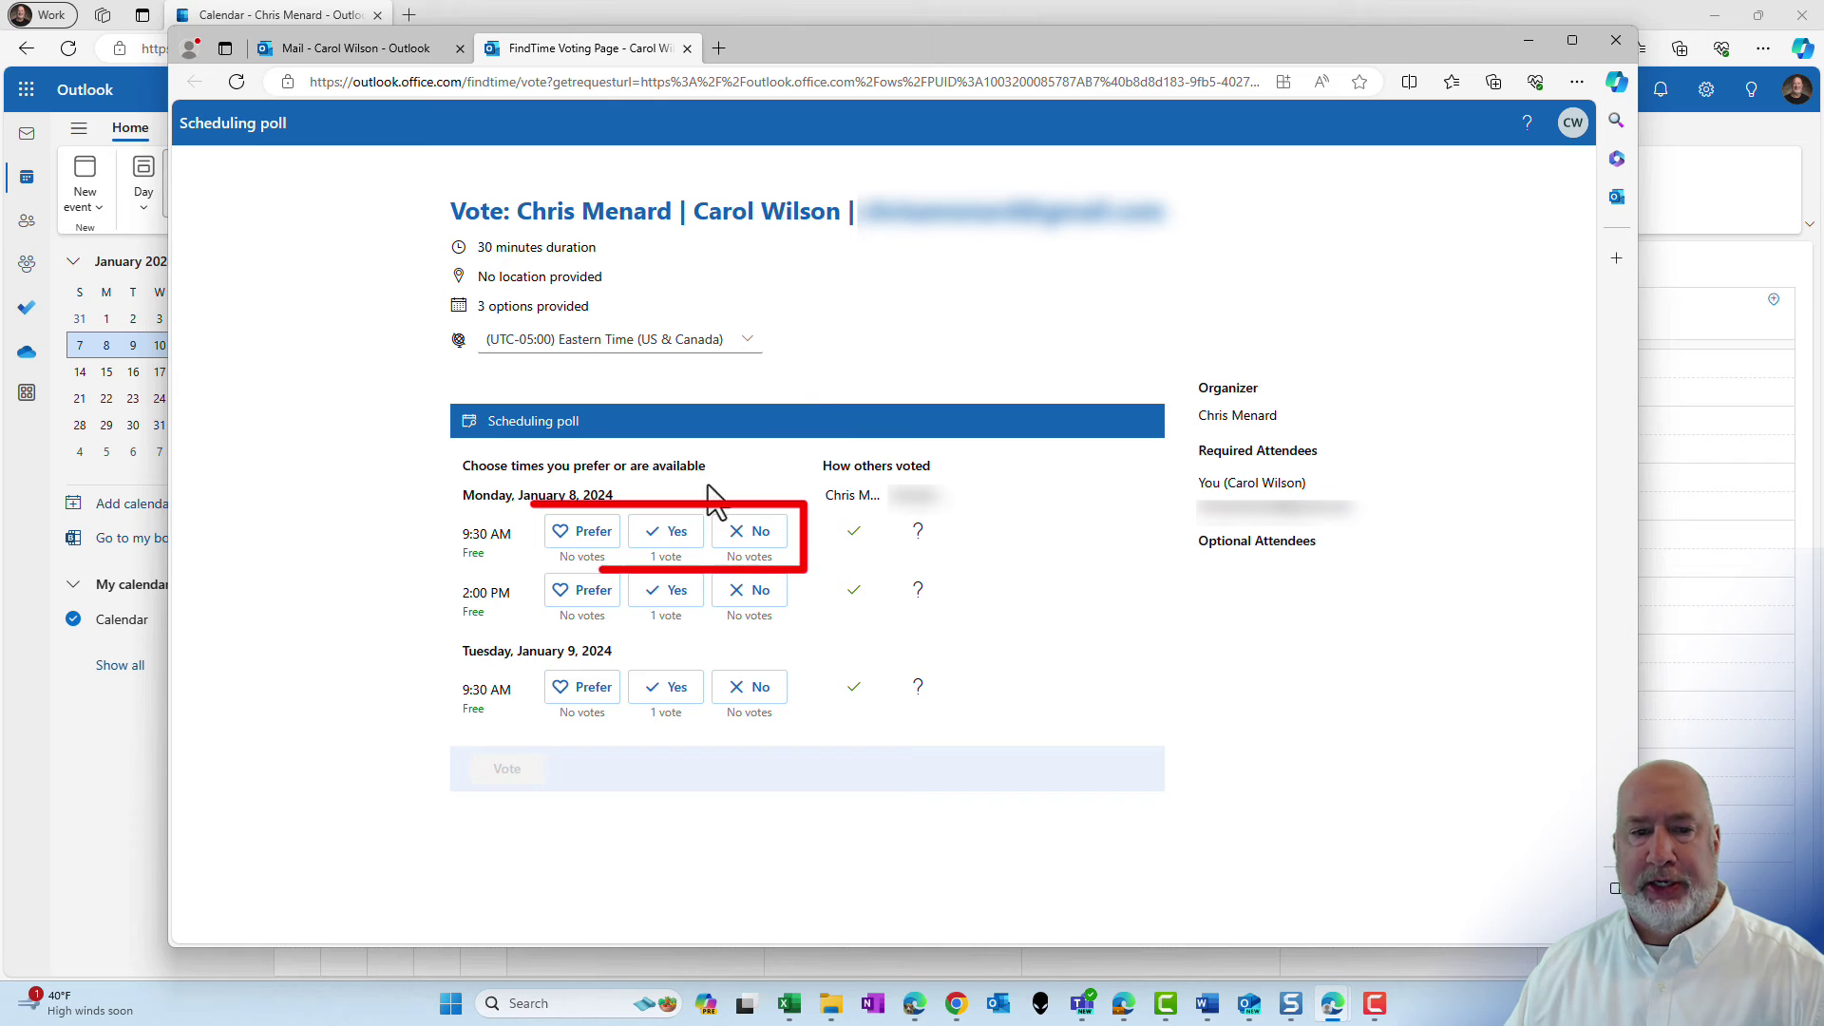
{"action": "left_click", "coordinate": [592, 538]}
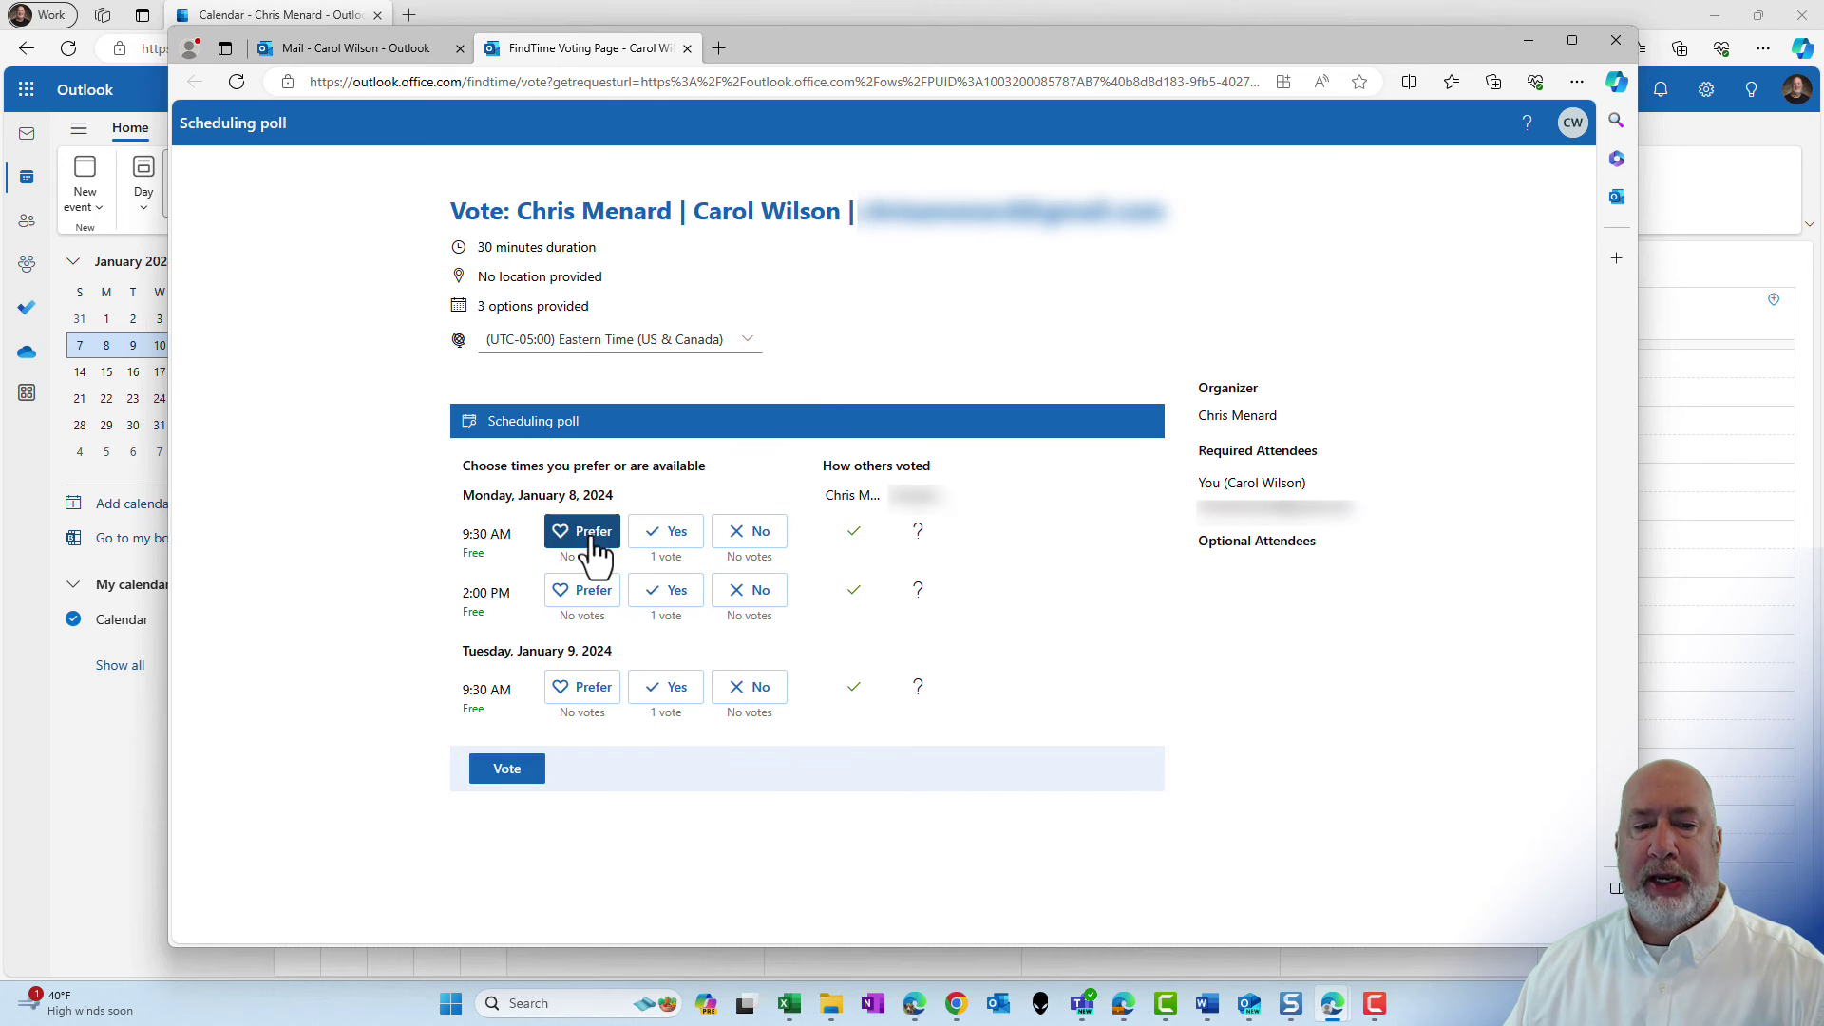
{"action": "left_click", "coordinate": [669, 591]}
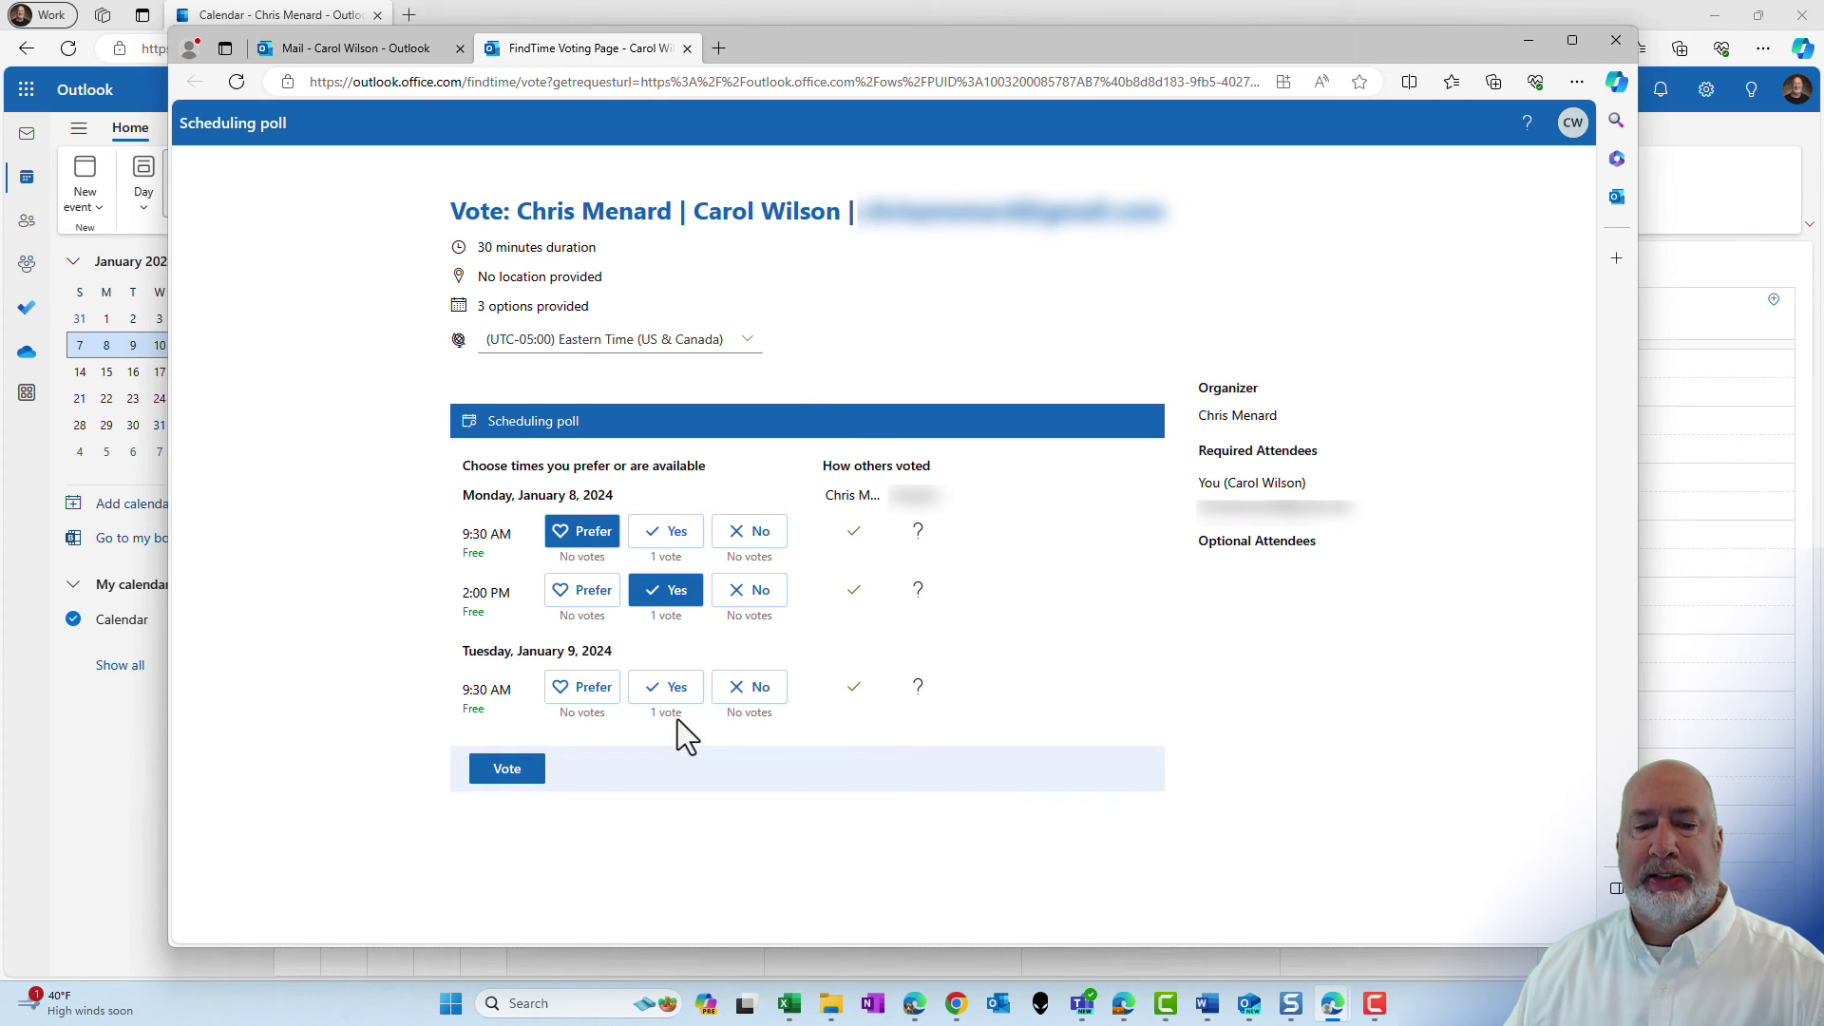
{"action": "left_click", "coordinate": [761, 708]}
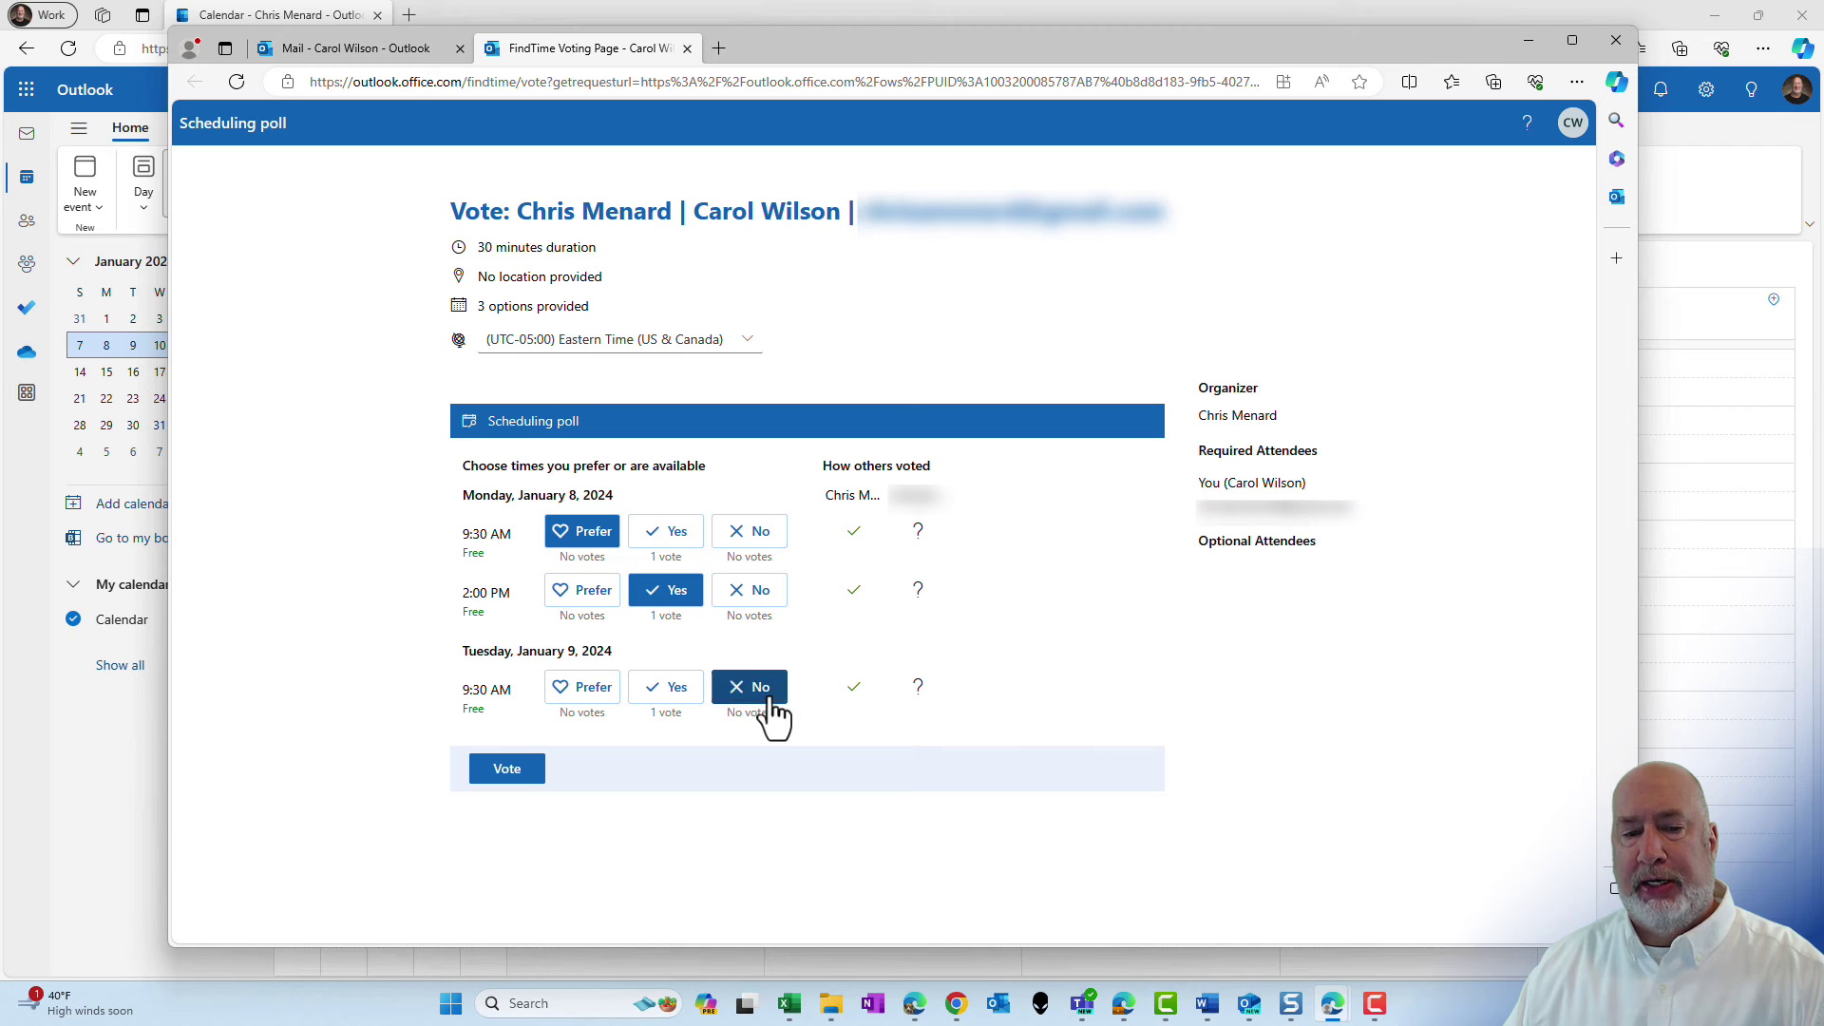
{"action": "left_click", "coordinate": [565, 596]}
{"action": "left_click", "coordinate": [673, 604]}
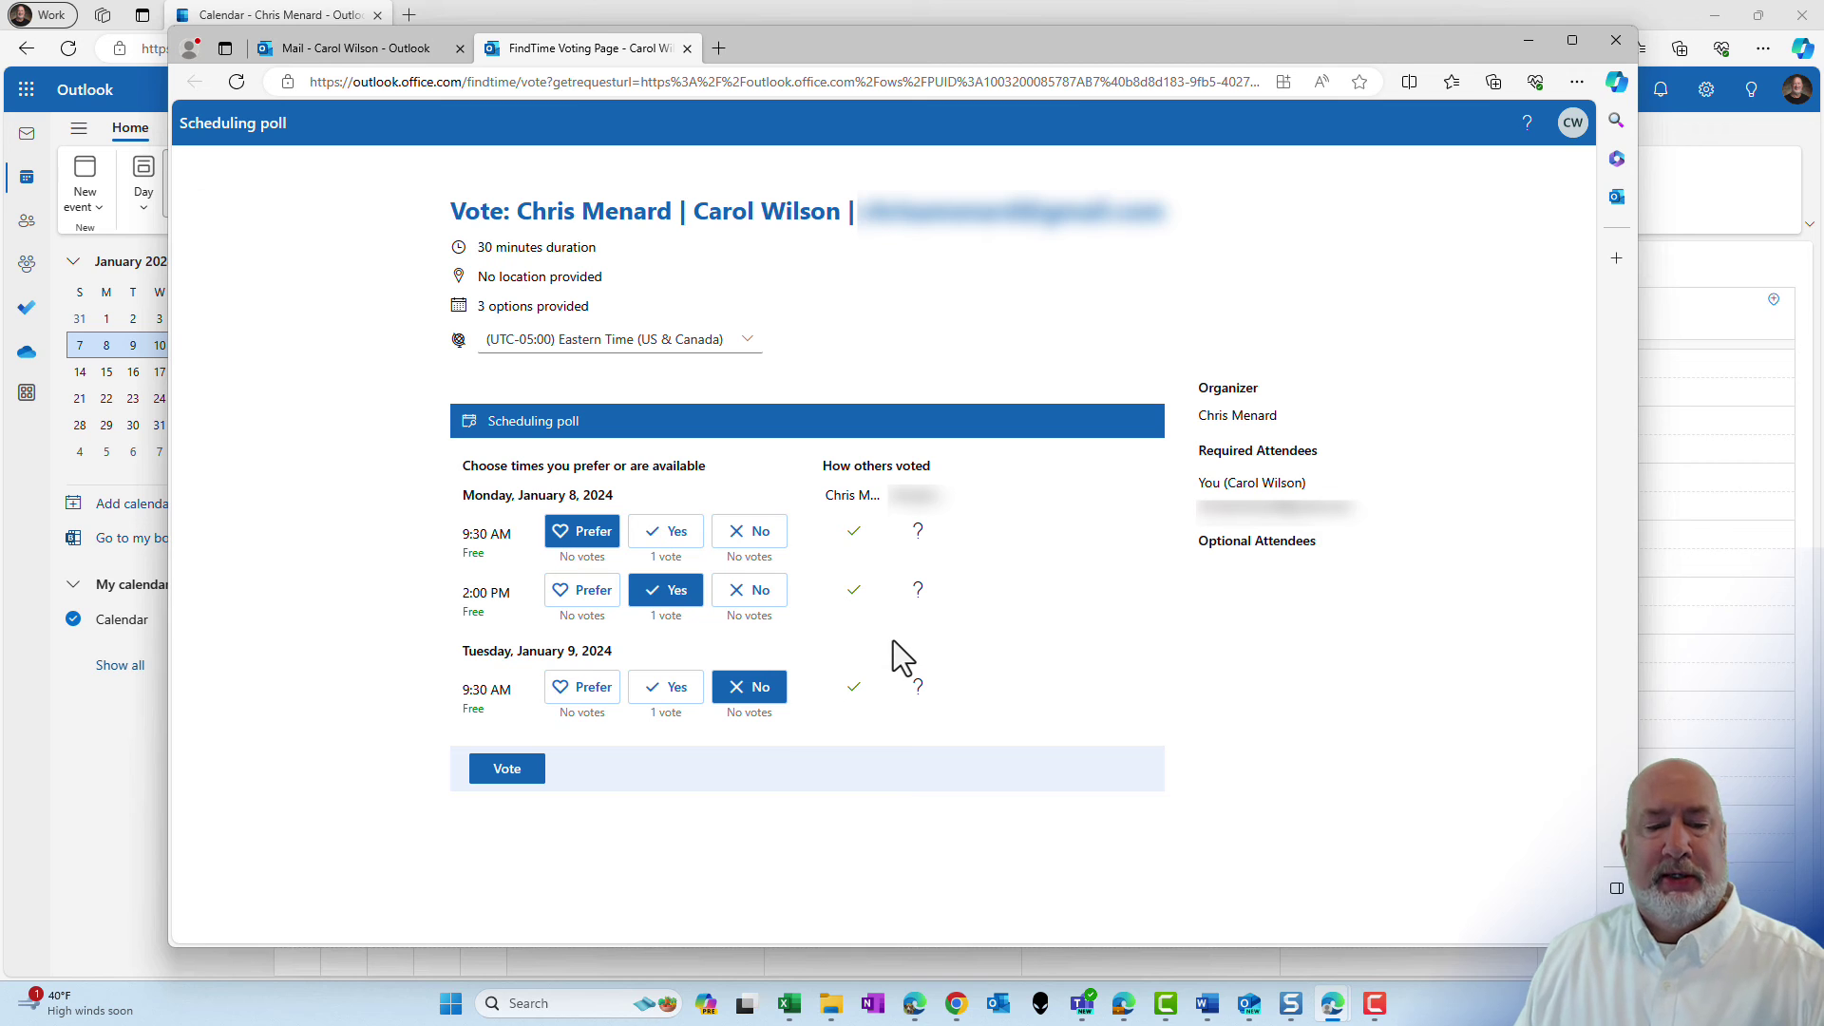
{"action": "left_click", "coordinate": [532, 777]}
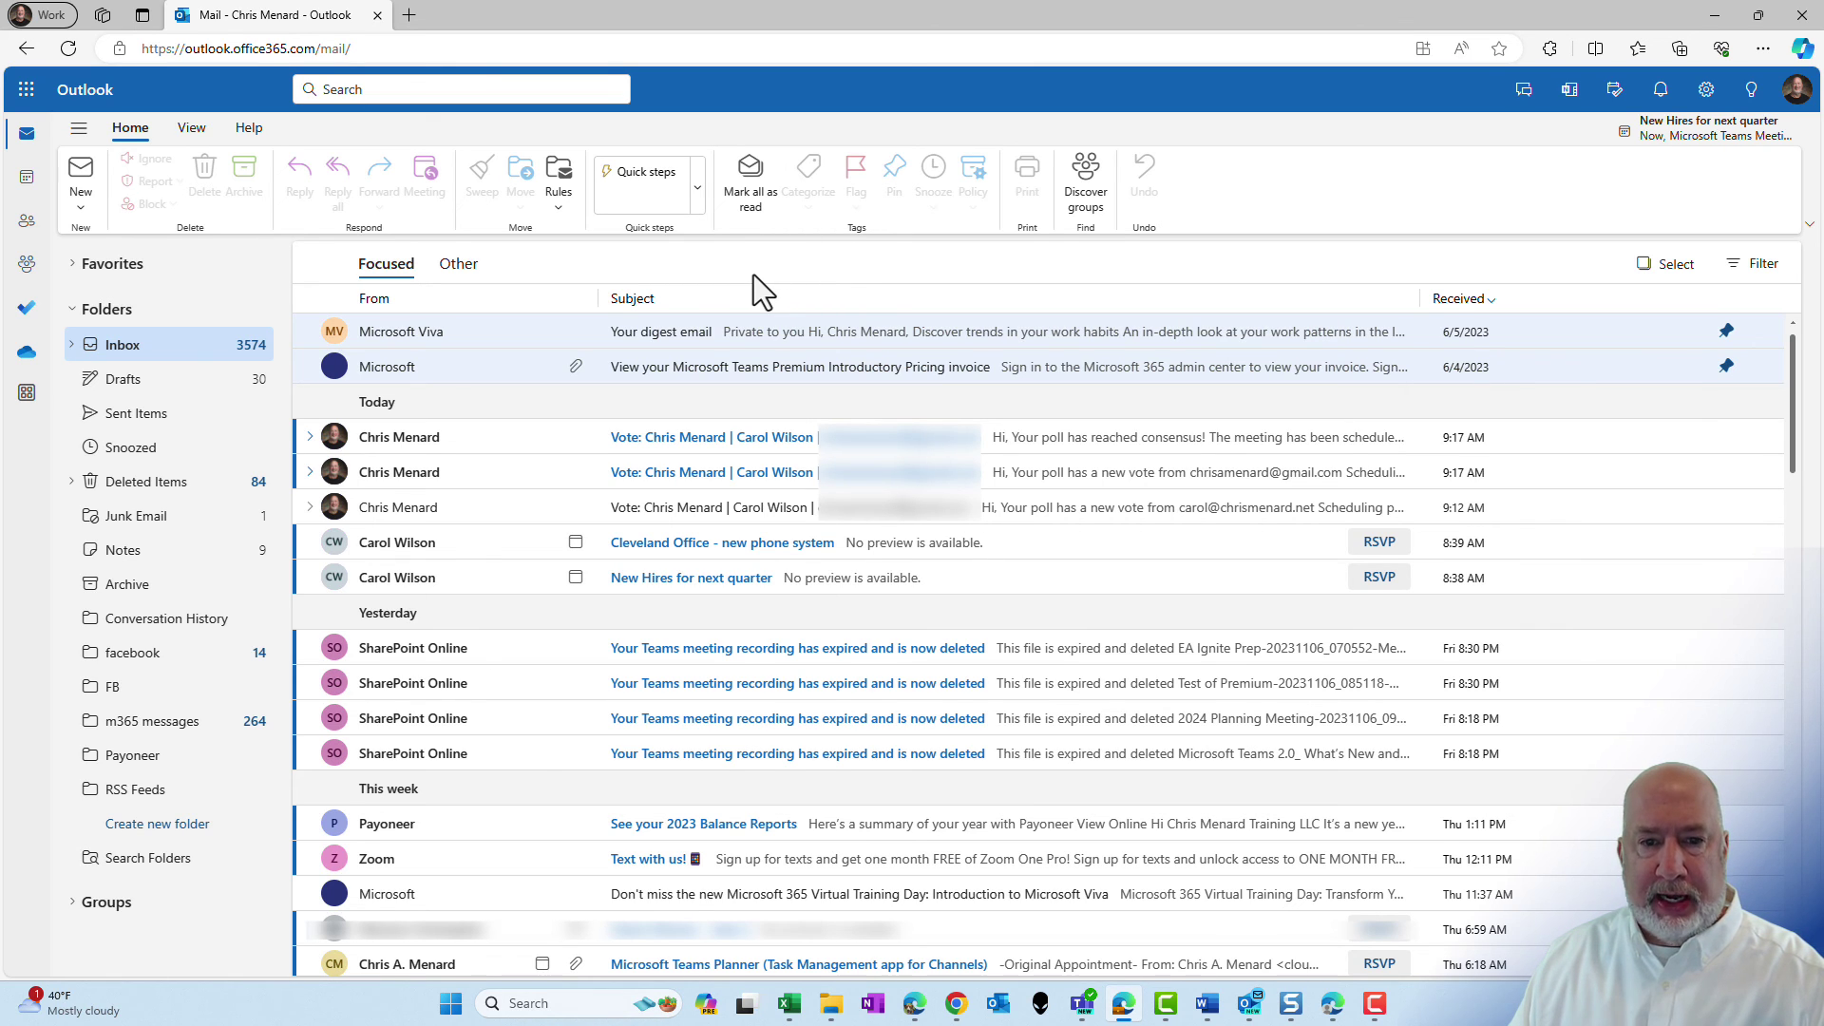
Step: Open the Vote Teams meeting on Monday 1/8/2024, 9:30–10:00 AM, from the calendar
{"action": "left_click", "coordinate": [26, 178]}
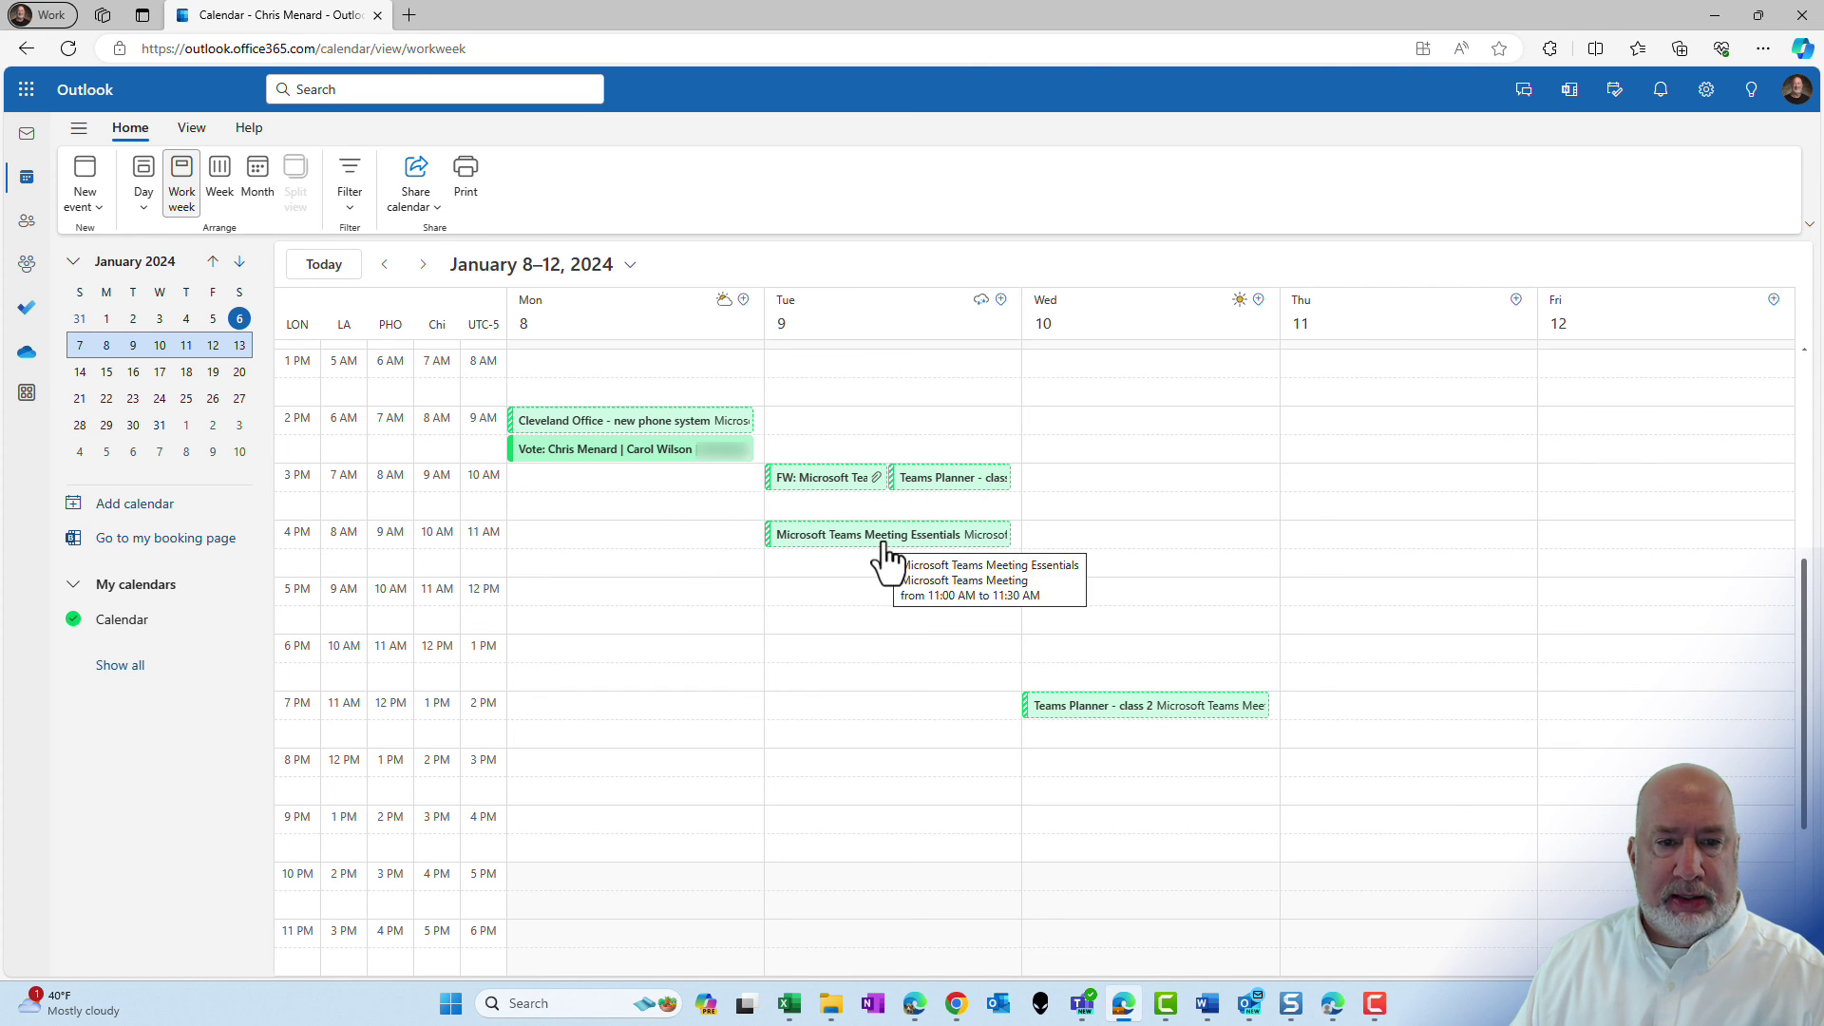
{"action": "left_click", "coordinate": [596, 456]}
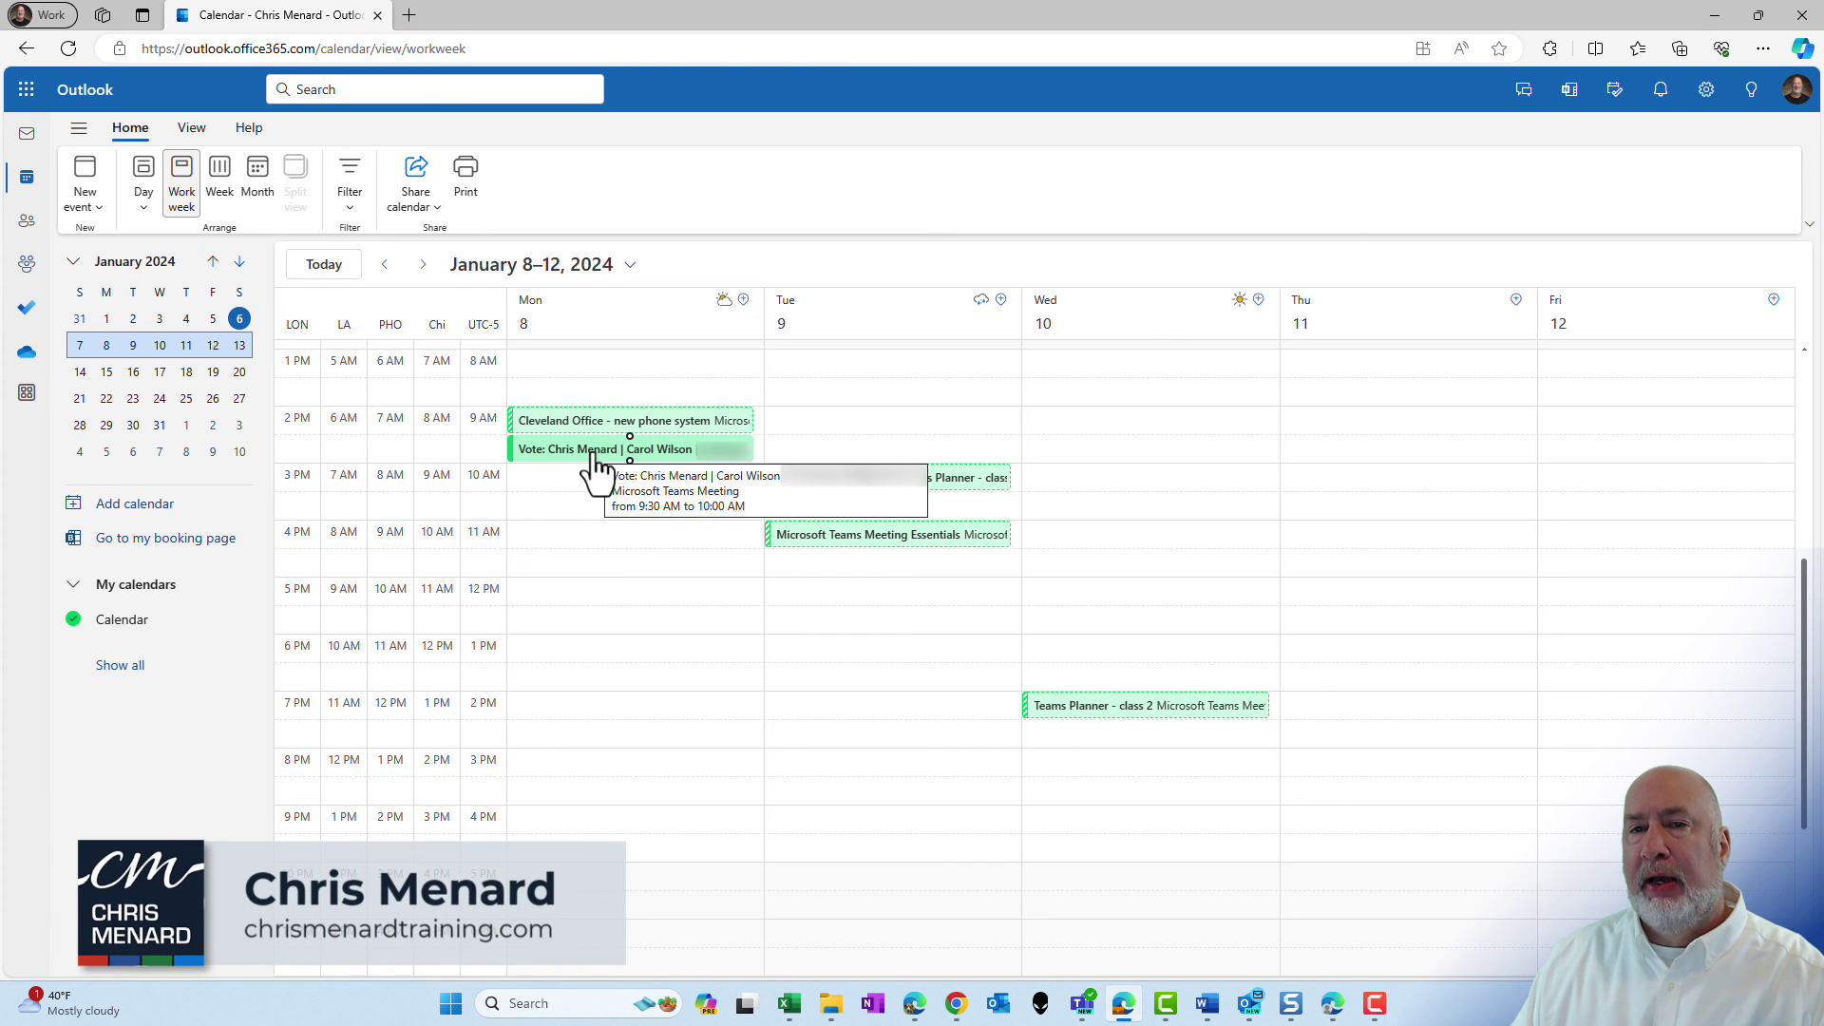
{"action": "double_click", "coordinate": [597, 456]}
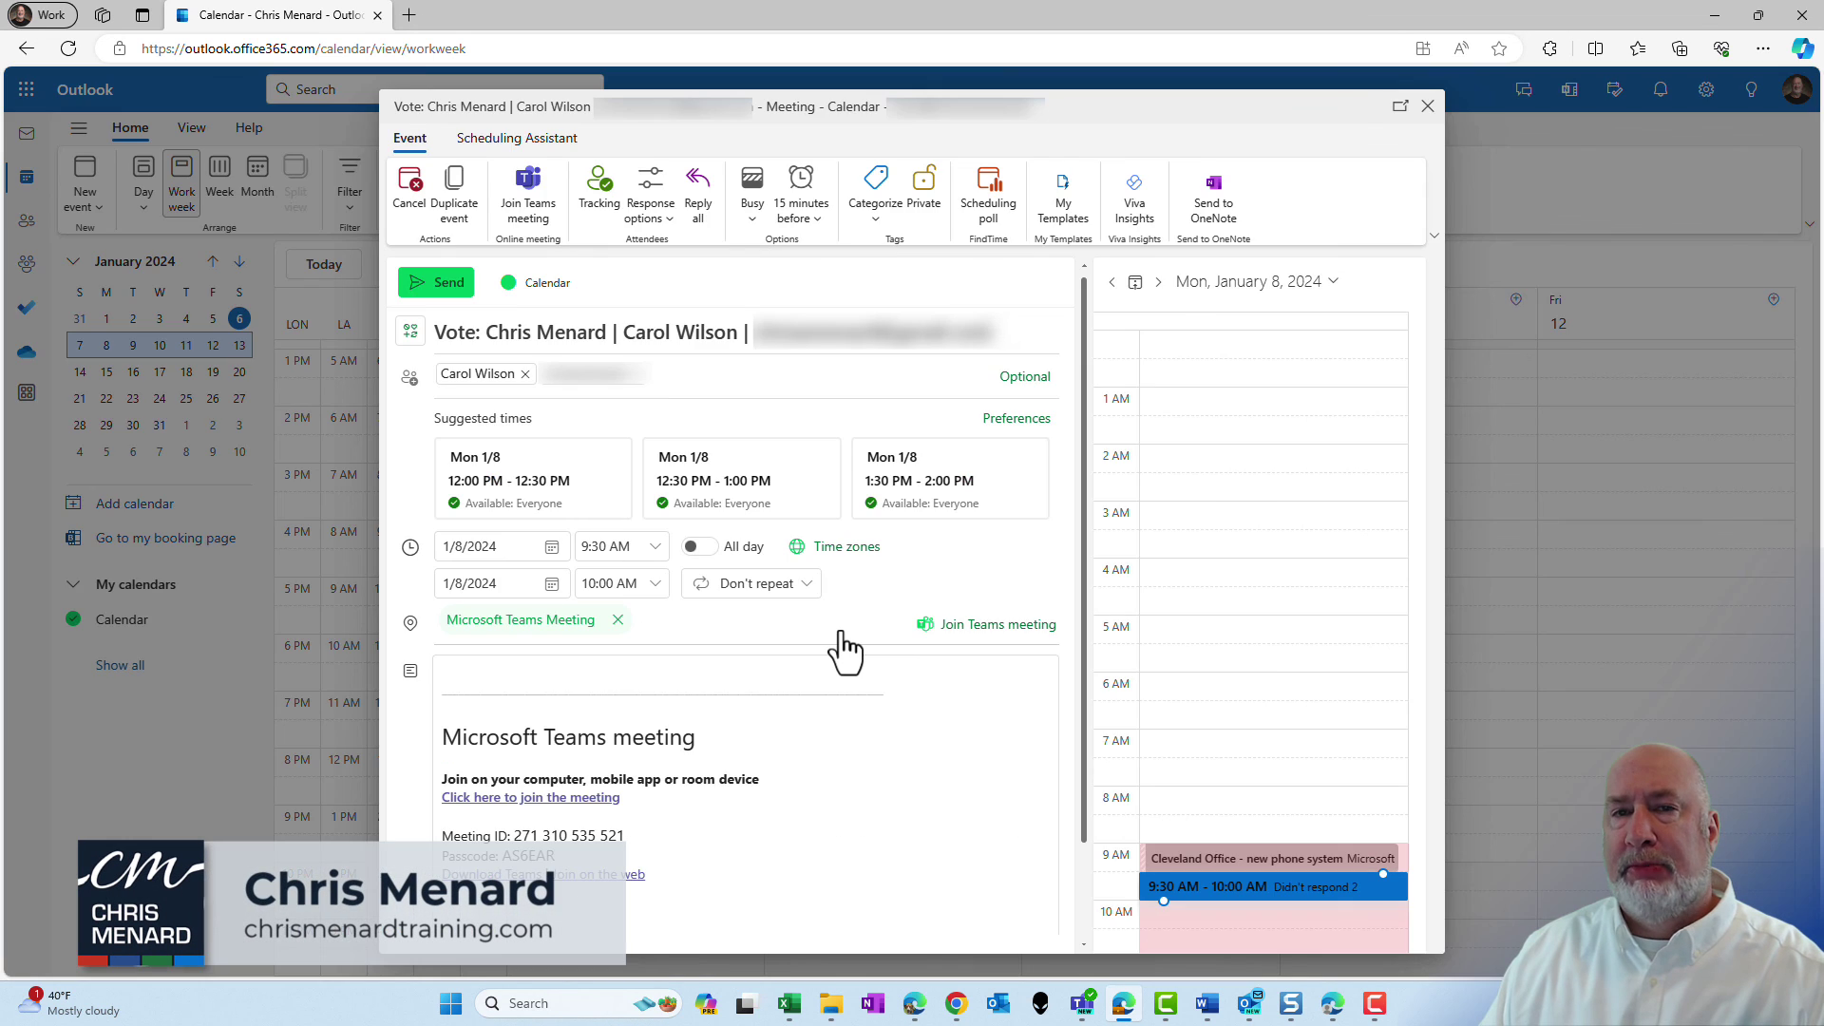